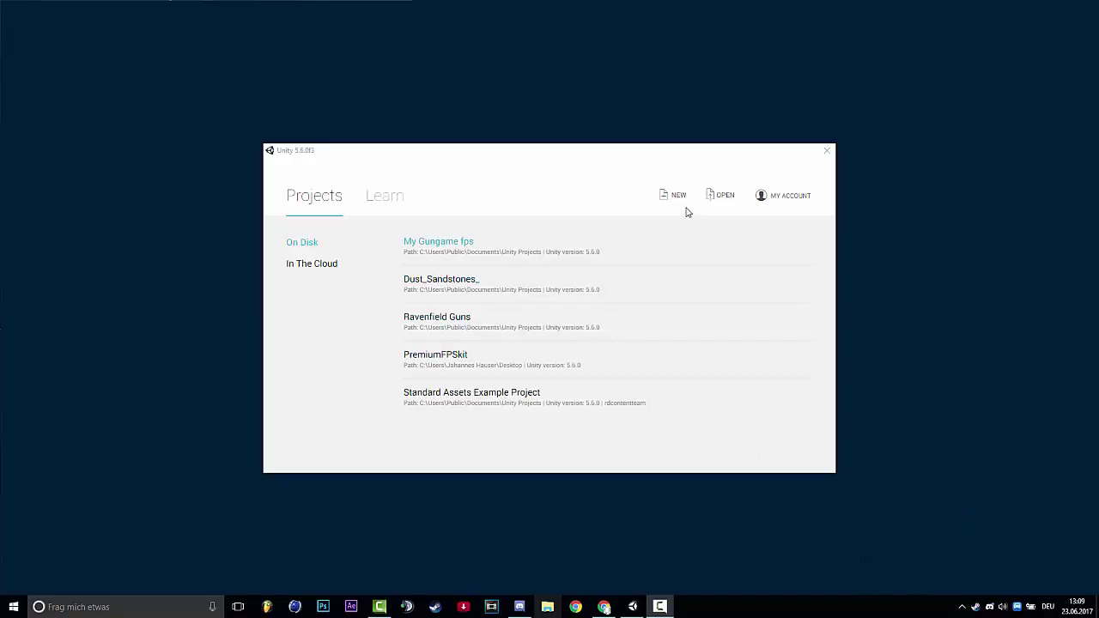
Create a new 3D project named Island_Stones_
{"action": "left_click_drag", "start_coordinate": [429, 152], "coordinate": [420, 103]}
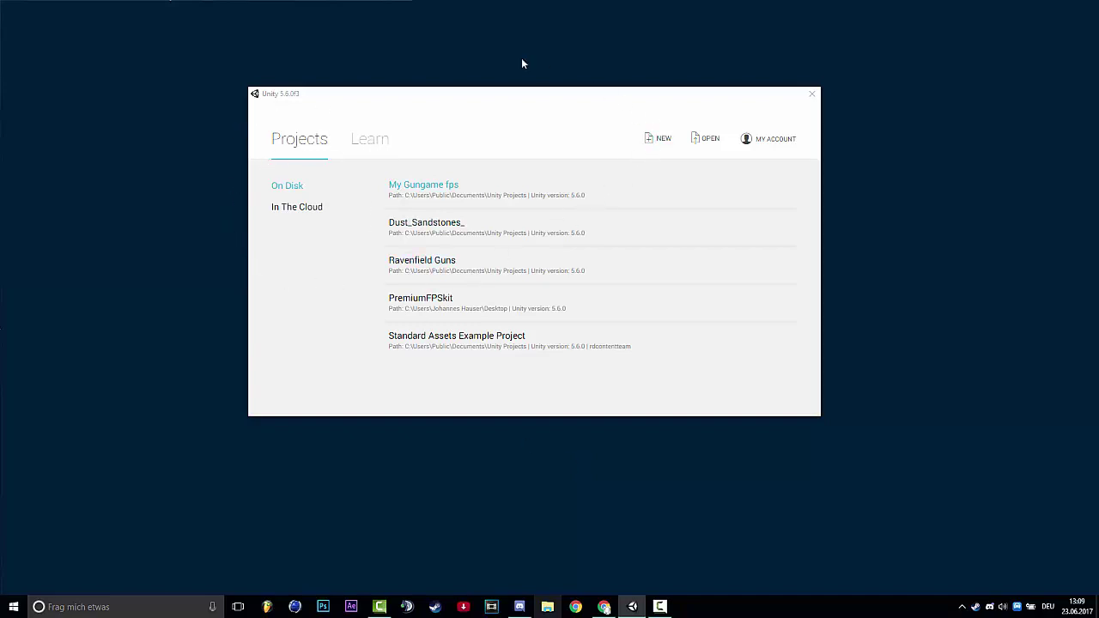
{"action": "mouse_move", "coordinate": [273, 91]}
{"action": "left_mouse_down"}
{"action": "mouse_move", "coordinate": [319, 103]}
{"action": "mouse_move", "coordinate": [270, 113]}
{"action": "mouse_move", "coordinate": [209, 82]}
{"action": "mouse_move", "coordinate": [270, 103]}
{"action": "left_mouse_up"}
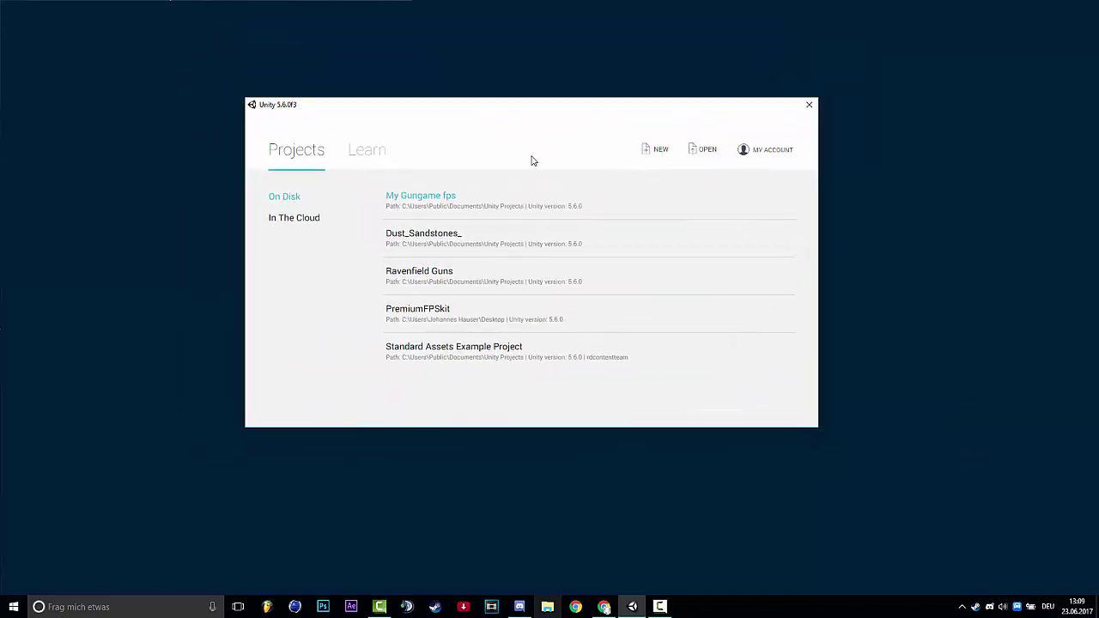
{"action": "left_click", "coordinate": [660, 153]}
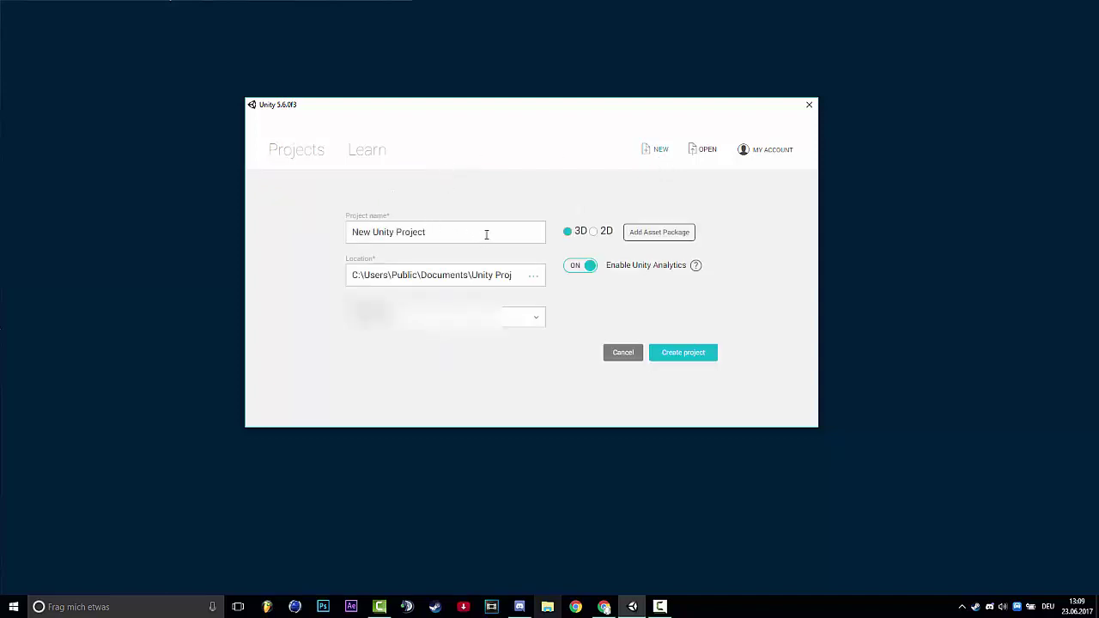
{"action": "left_click_drag", "start_coordinate": [446, 233], "coordinate": [327, 229]}
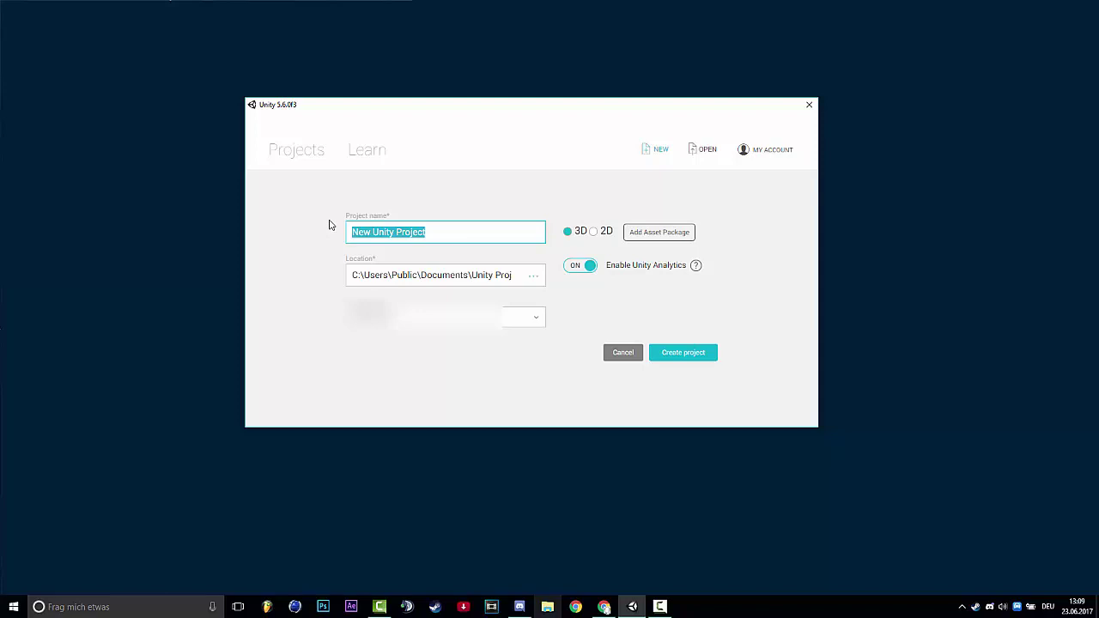
{"action": "type", "text": "Island_Stones_"}
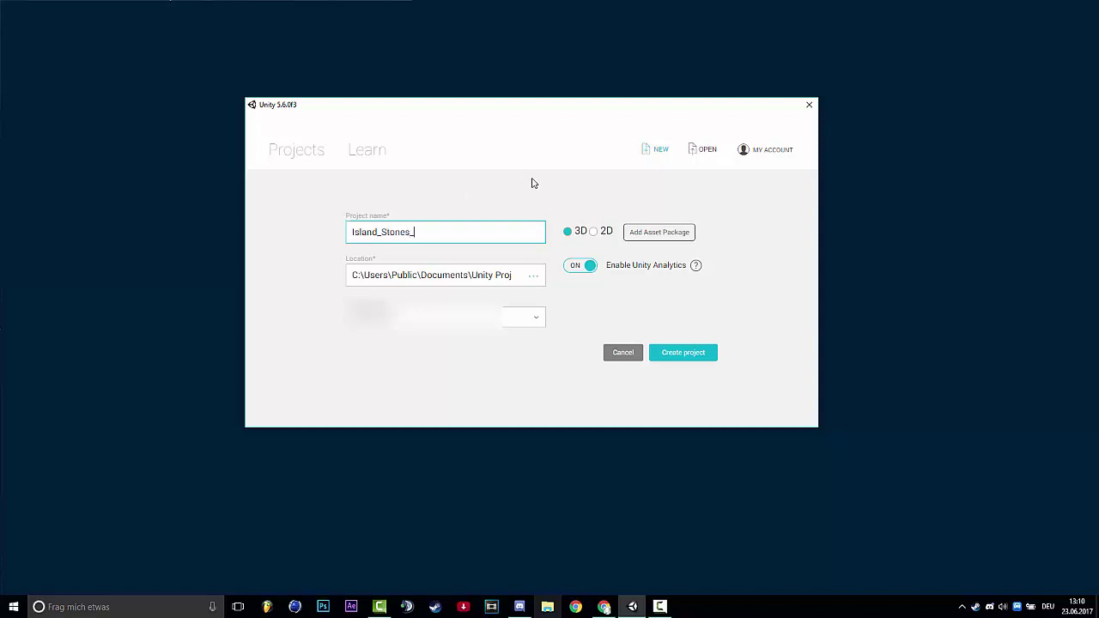
{"action": "left_click_drag", "start_coordinate": [455, 239], "coordinate": [341, 242]}
{"action": "left_click", "coordinate": [422, 239]}
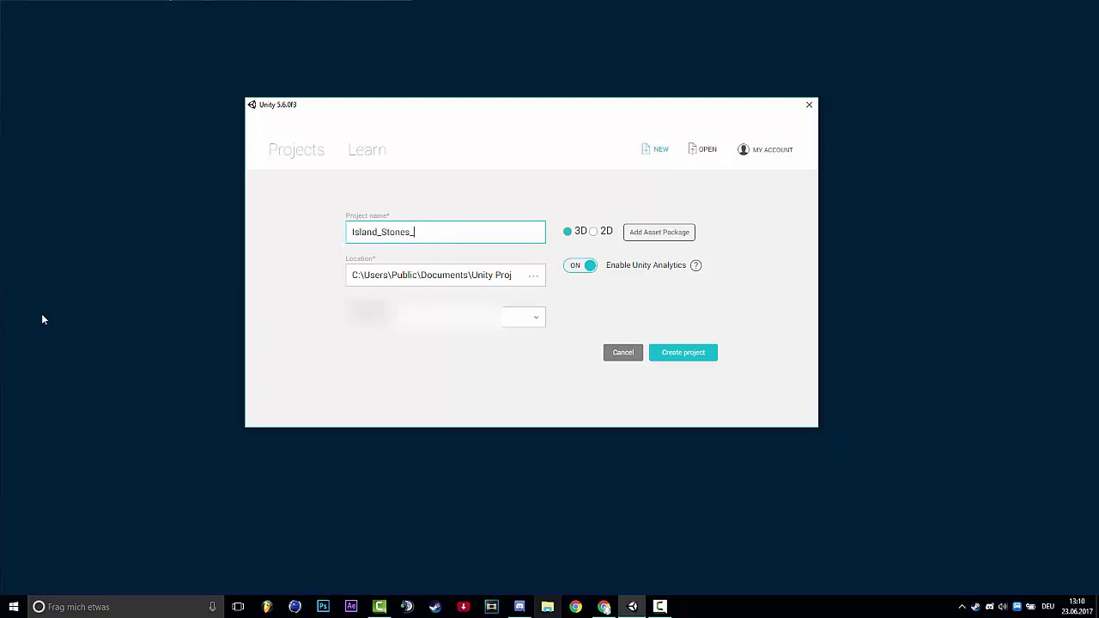
{"action": "left_click", "coordinate": [689, 357]}
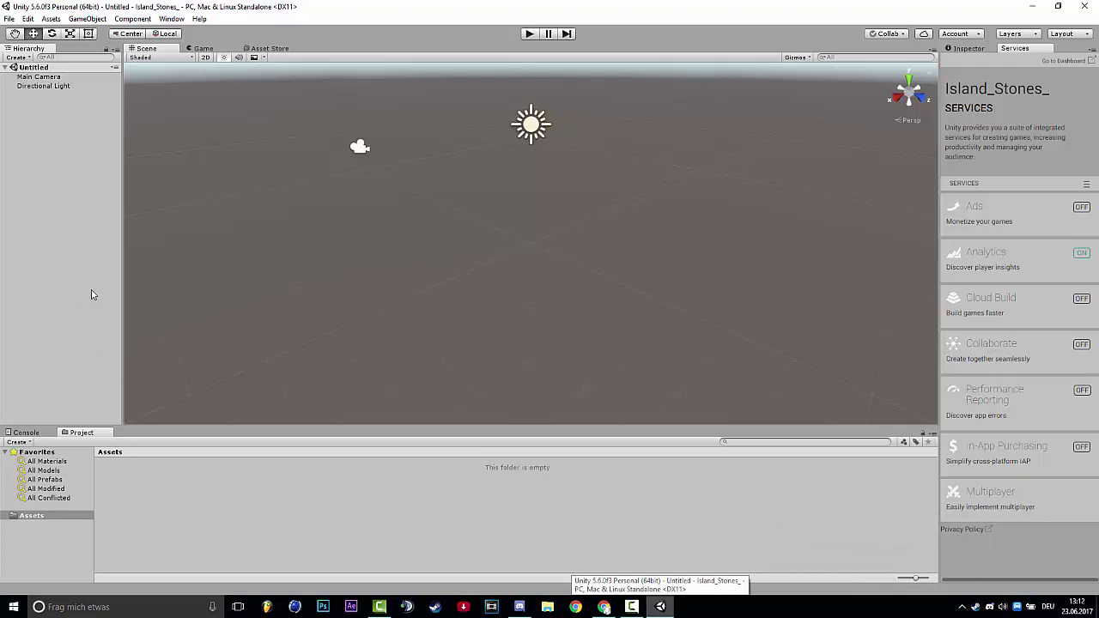
Move the directional light slightly backward along its beam direction in the scene
{"action": "scroll", "coordinate": [505, 169], "scroll_direction": "down", "scroll_amount": 3}
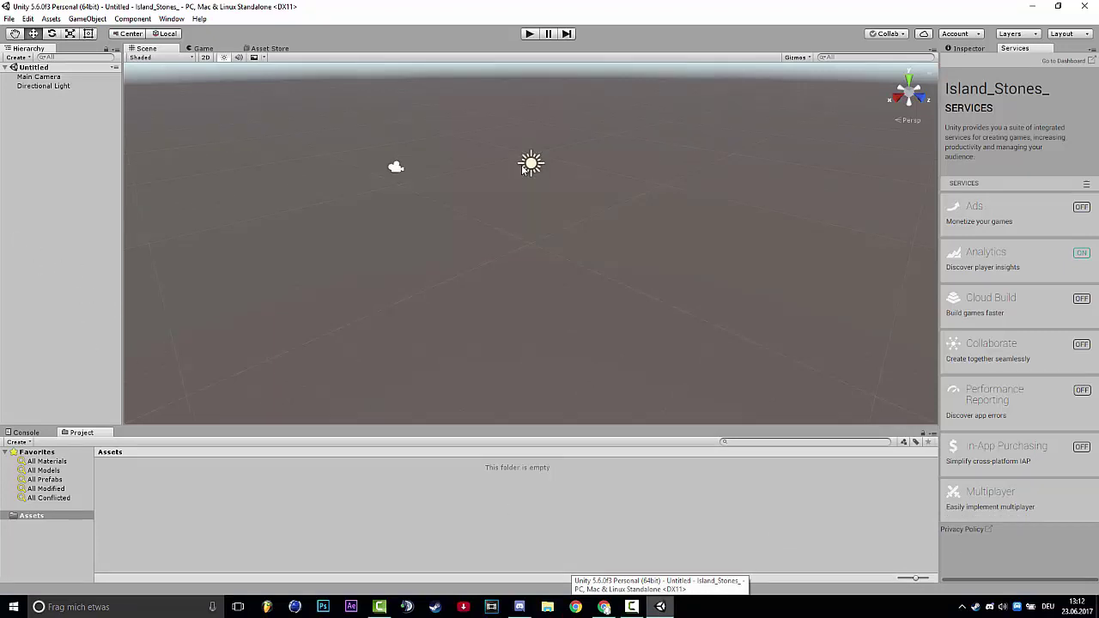
{"action": "right_click_drag", "start_coordinate": [591, 196], "coordinate": [505, 226]}
{"action": "right_click_drag", "start_coordinate": [599, 260], "coordinate": [608, 243]}
{"action": "key", "text": "w"}
{"action": "left_click", "coordinate": [573, 246]}
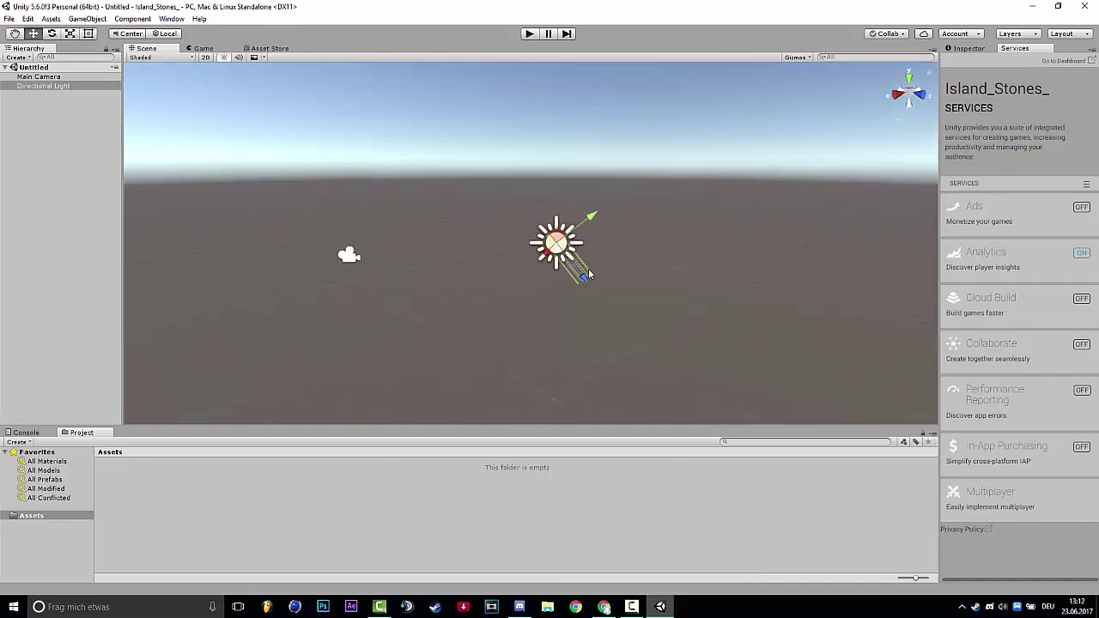
{"action": "left_click_drag", "start_coordinate": [585, 275], "coordinate": [326, 265]}
Select the main camera, check what it shows in the game view, and return to the scene view
{"action": "left_click", "coordinate": [350, 257]}
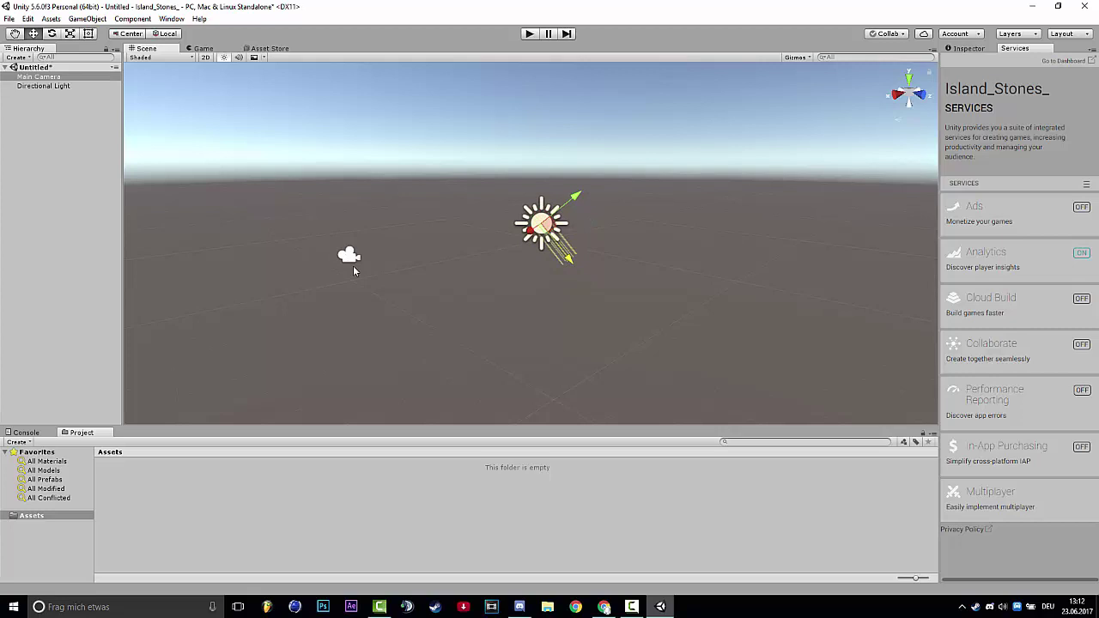
{"action": "right_click_drag", "start_coordinate": [467, 292], "coordinate": [642, 320]}
{"action": "left_click", "coordinate": [202, 50]}
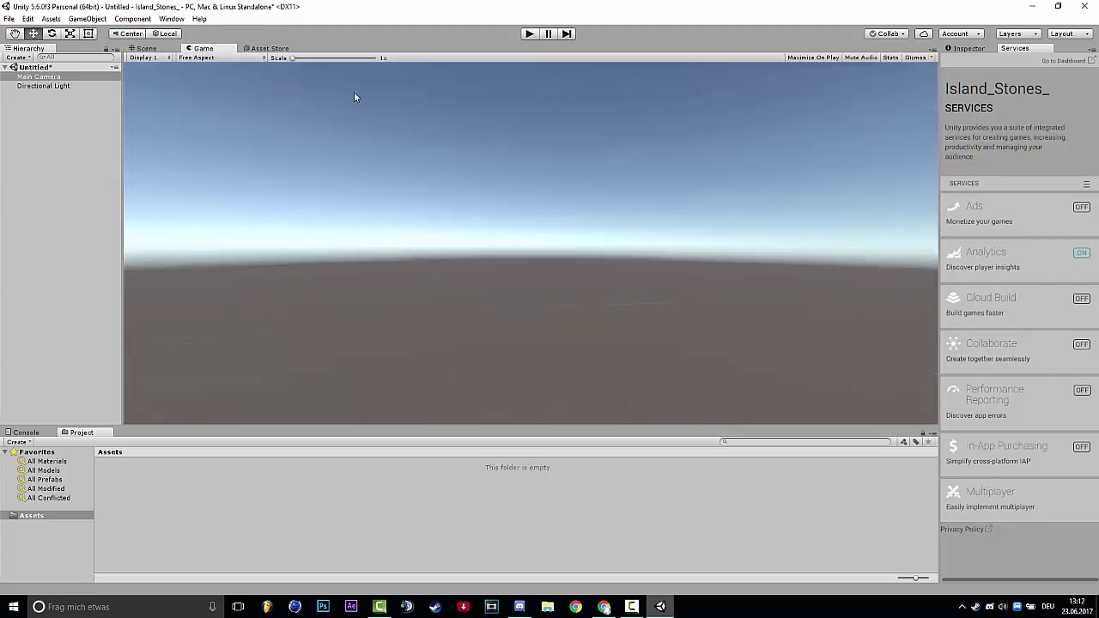
{"action": "left_click", "coordinate": [146, 48]}
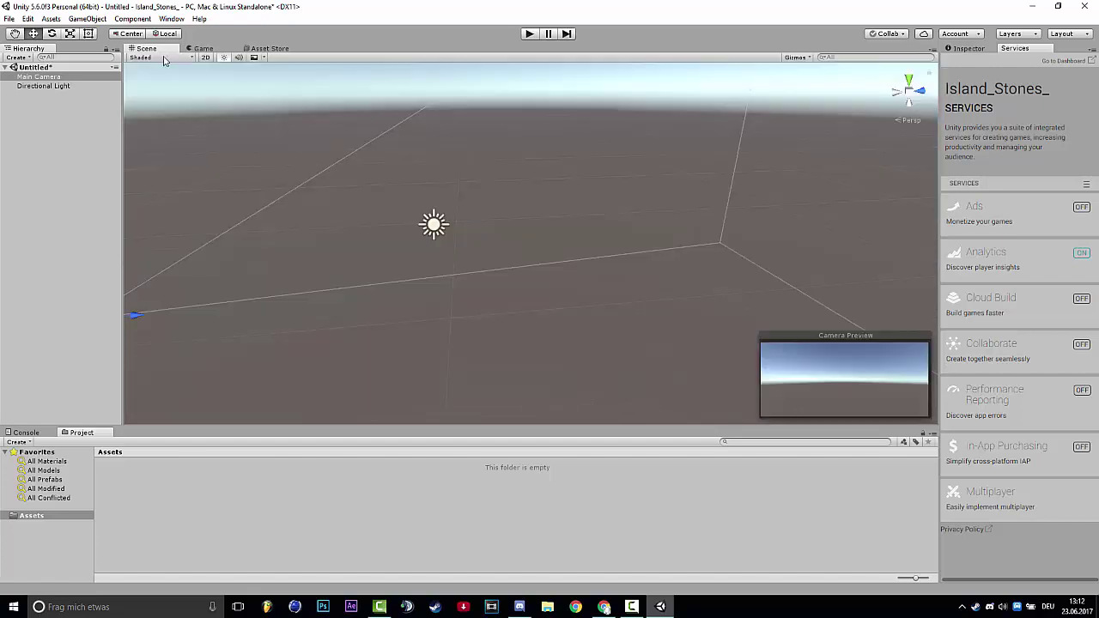
Delete the Main Camera from the scene
{"action": "right_click_drag", "start_coordinate": [300, 197], "coordinate": [249, 199]}
{"action": "right_click_drag", "start_coordinate": [426, 241], "coordinate": [446, 256]}
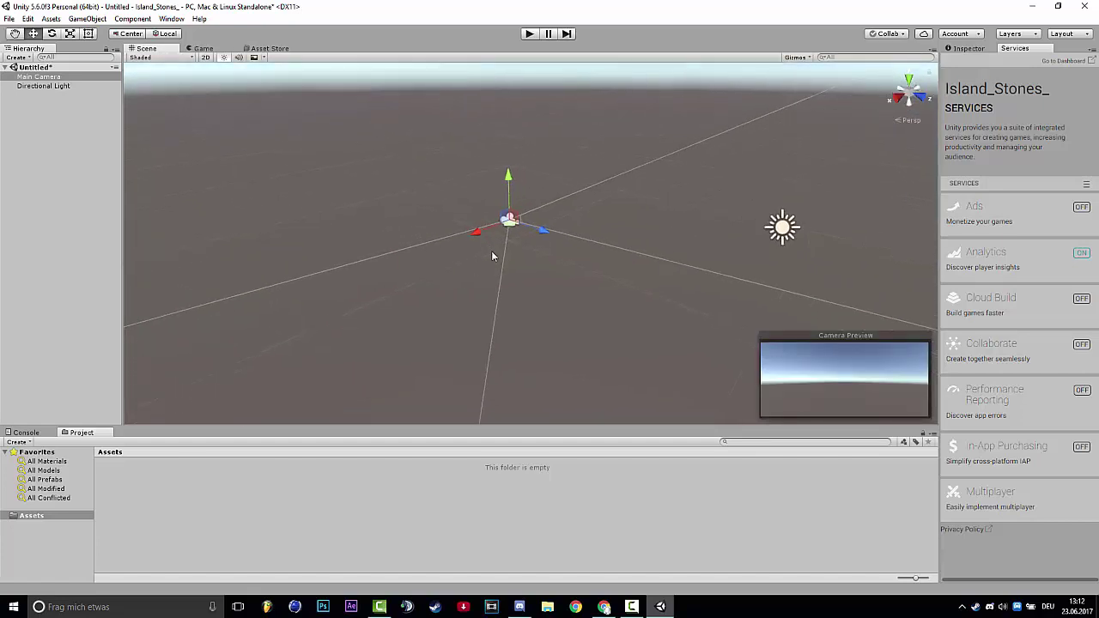
{"action": "scroll", "coordinate": [490, 258], "scroll_direction": "down", "scroll_amount": 14}
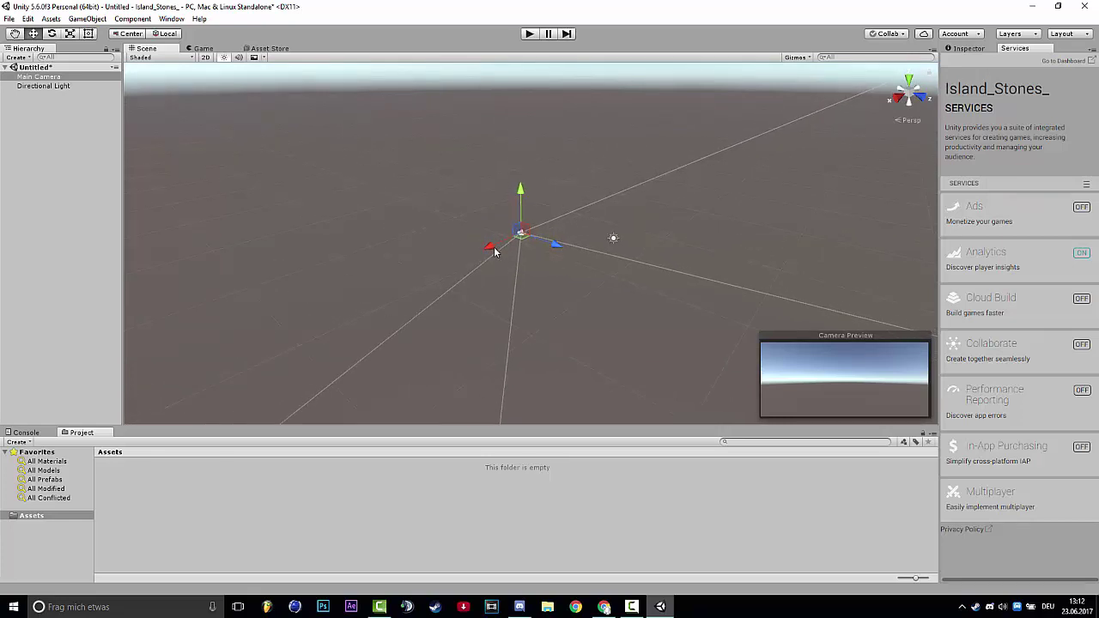
{"action": "right_click_drag", "start_coordinate": [494, 253], "coordinate": [565, 295]}
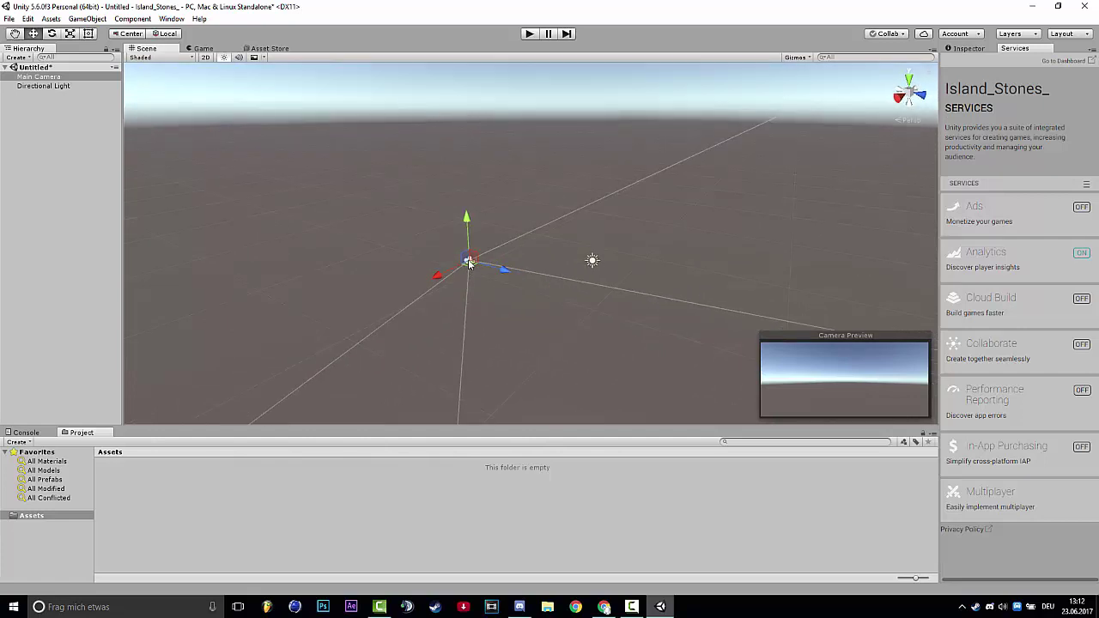
{"action": "left_click", "coordinate": [25, 77]}
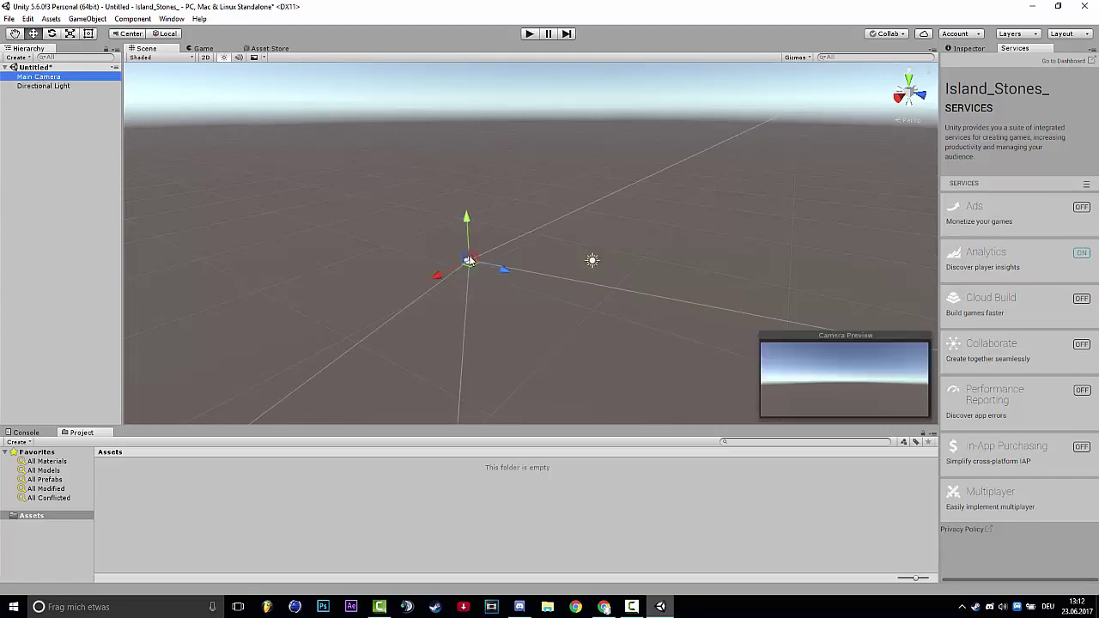
{"action": "key", "text": "Delete"}
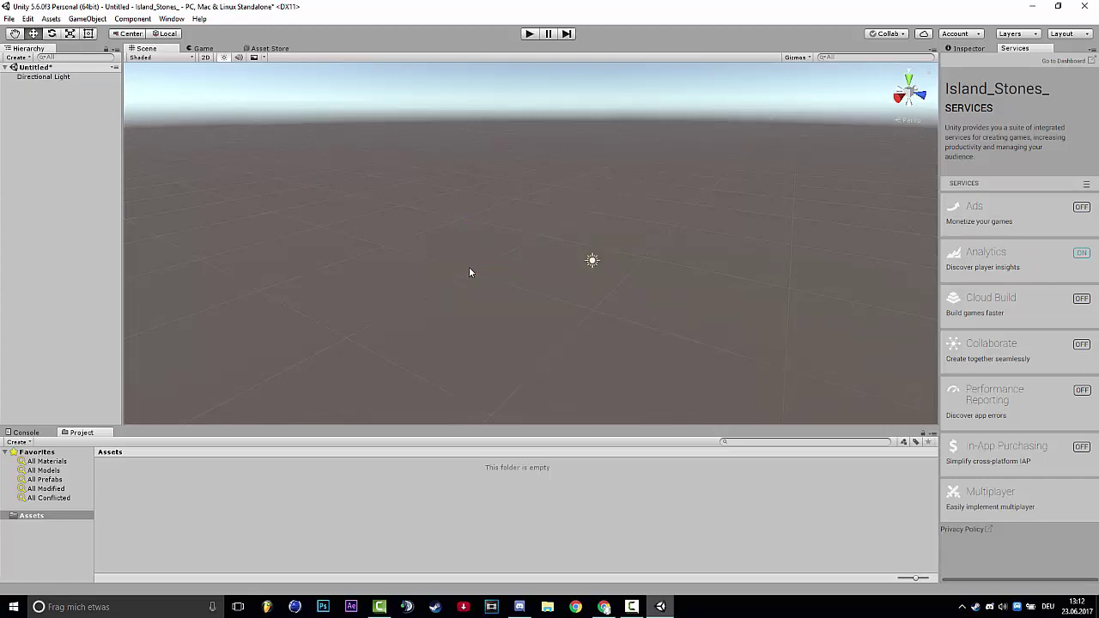
Move the directional light farther back and up along its beam direction, and deselect it
{"action": "mouse_move", "coordinate": [469, 268]}
{"action": "right_mouse_down"}
{"action": "mouse_move", "coordinate": [541, 277]}
{"action": "mouse_move", "coordinate": [542, 287]}
{"action": "mouse_move", "coordinate": [482, 273]}
{"action": "right_mouse_up"}
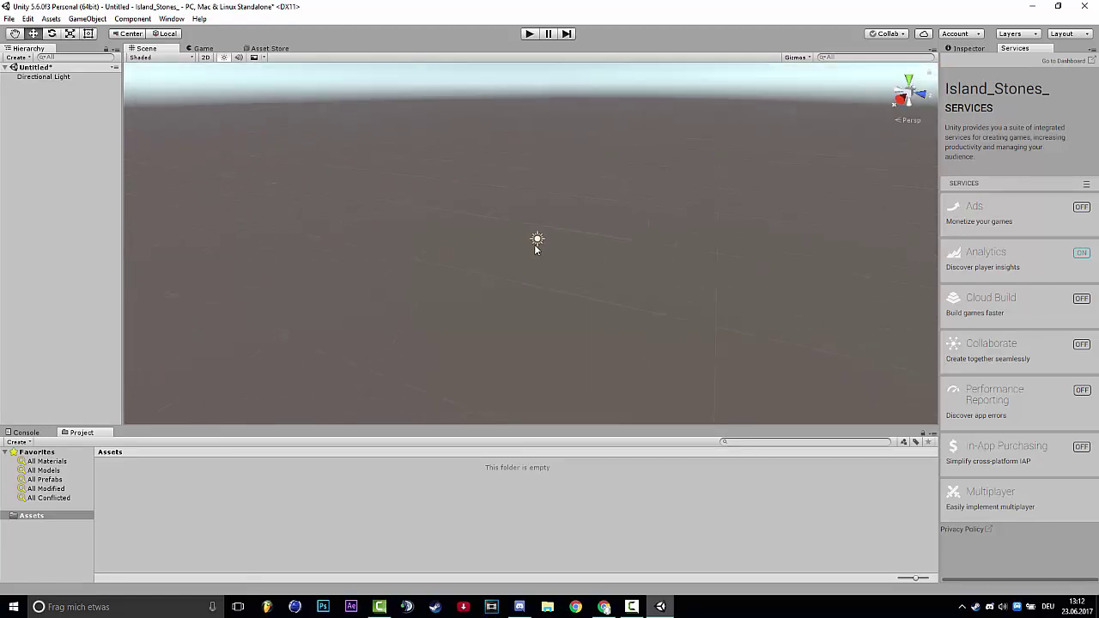
{"action": "left_click", "coordinate": [536, 242]}
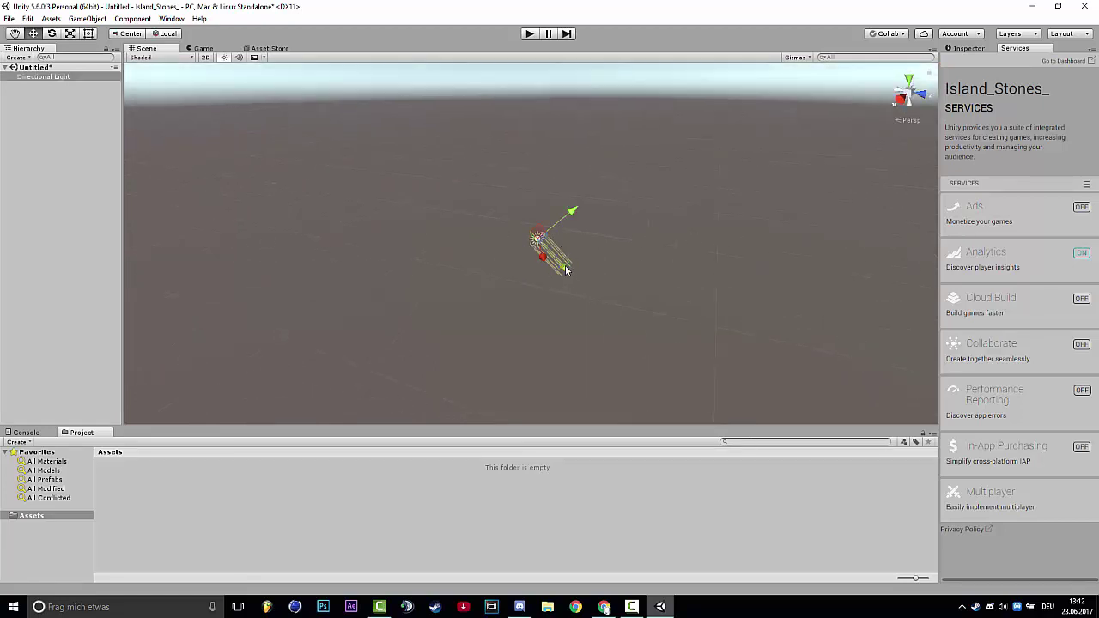
{"action": "left_click_drag", "start_coordinate": [568, 272], "coordinate": [455, 153]}
{"action": "left_click", "coordinate": [474, 214]}
{"action": "right_click_drag", "start_coordinate": [473, 214], "coordinate": [510, 228]}
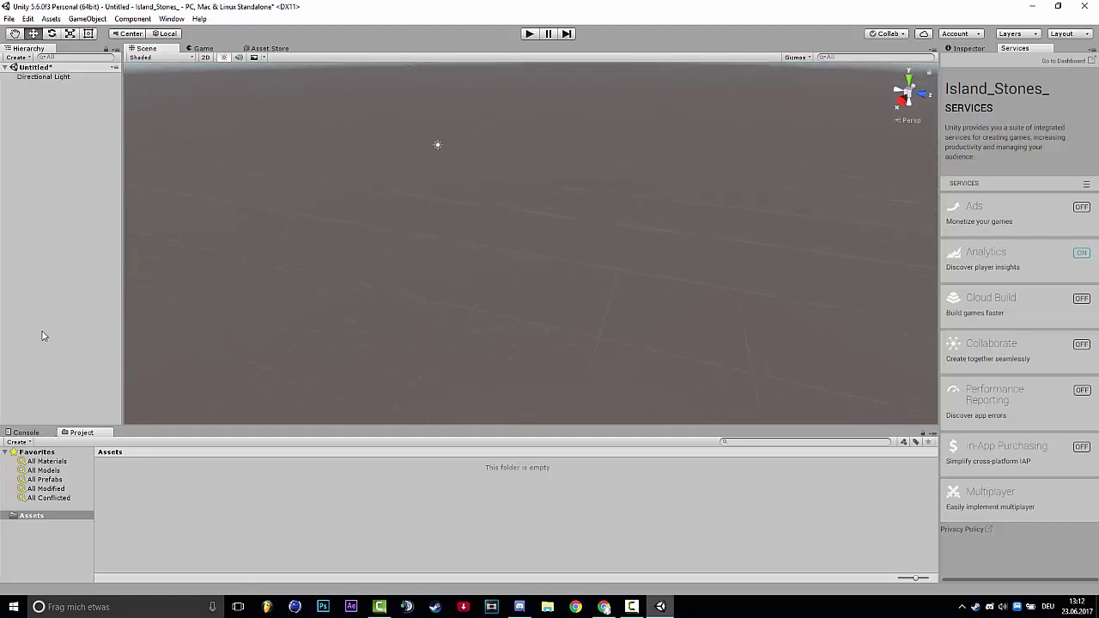
Add a Terrain 3D object to the scene and bring its whole surface into view
{"action": "right_click", "coordinate": [71, 115]}
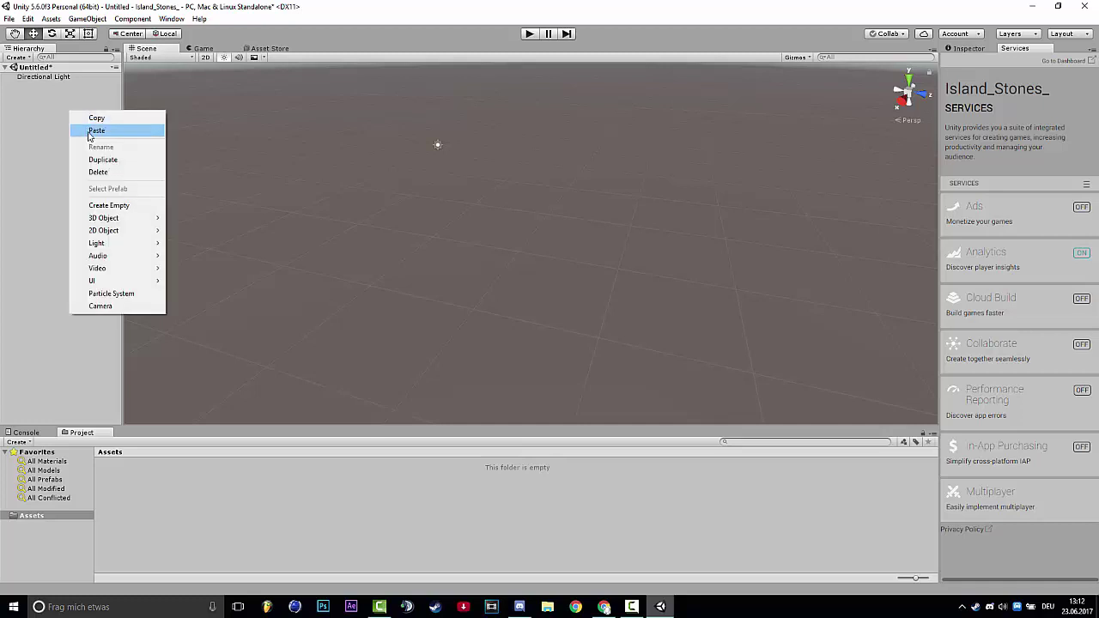
{"action": "right_click", "coordinate": [60, 132]}
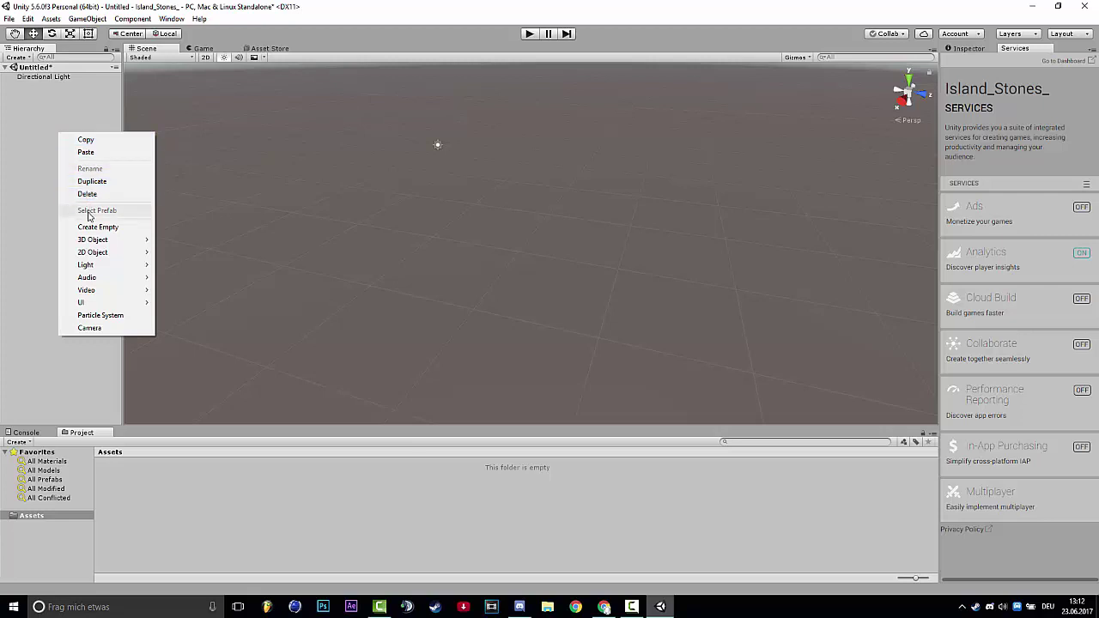
{"action": "mouse_move", "coordinate": [94, 240]}
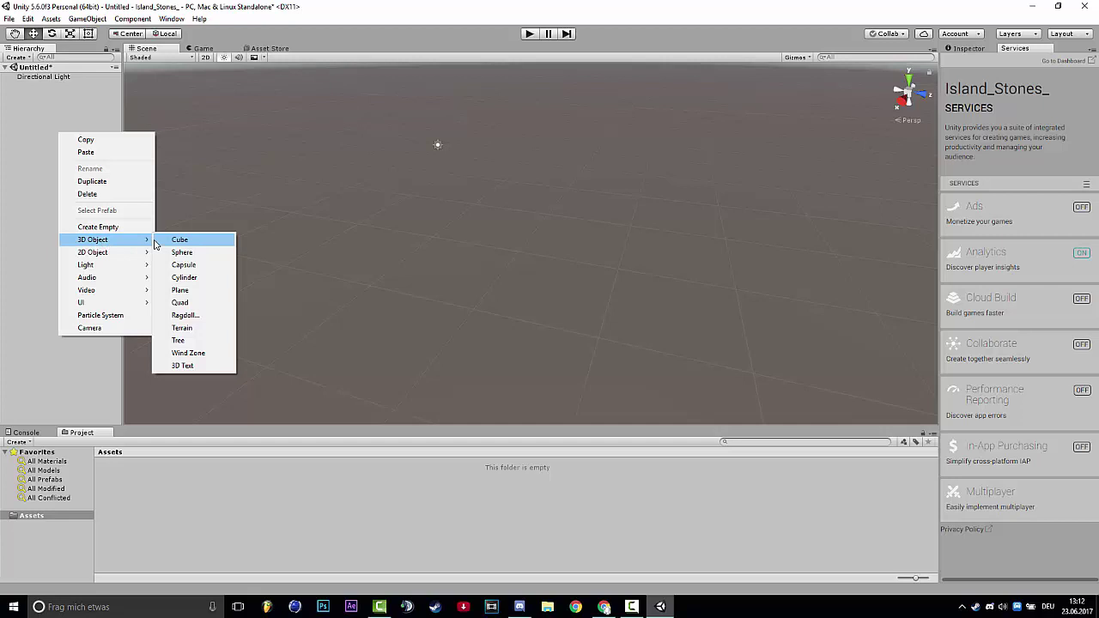
{"action": "left_click", "coordinate": [183, 329]}
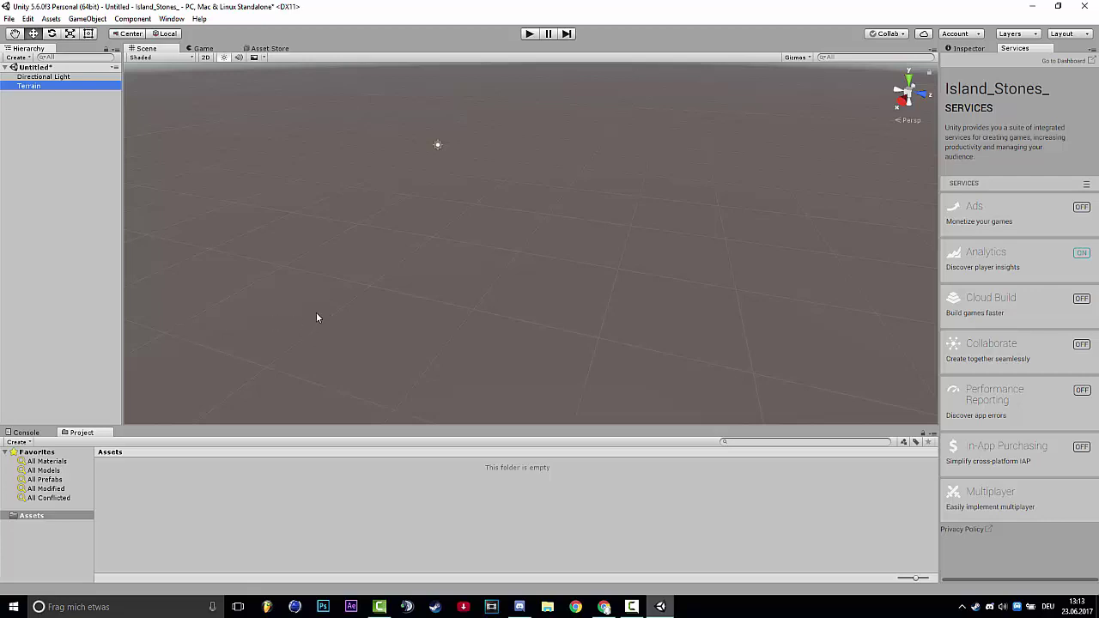
{"action": "right_click_drag", "start_coordinate": [316, 313], "coordinate": [679, 311]}
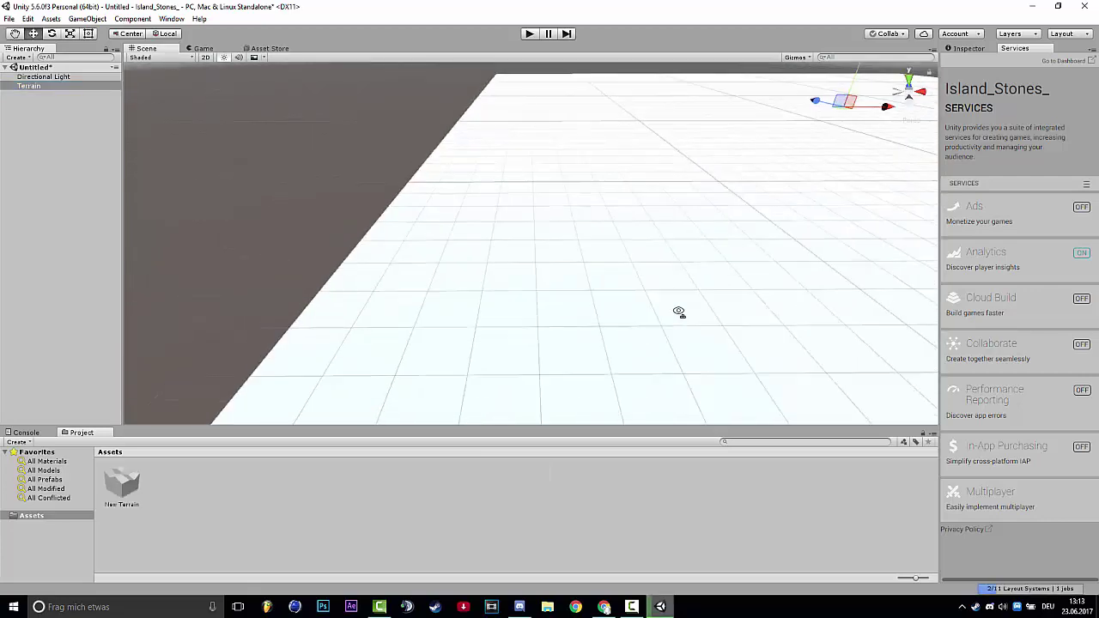
{"action": "left_click_drag", "start_coordinate": [679, 313], "coordinate": [638, 299], "text": "alt"}
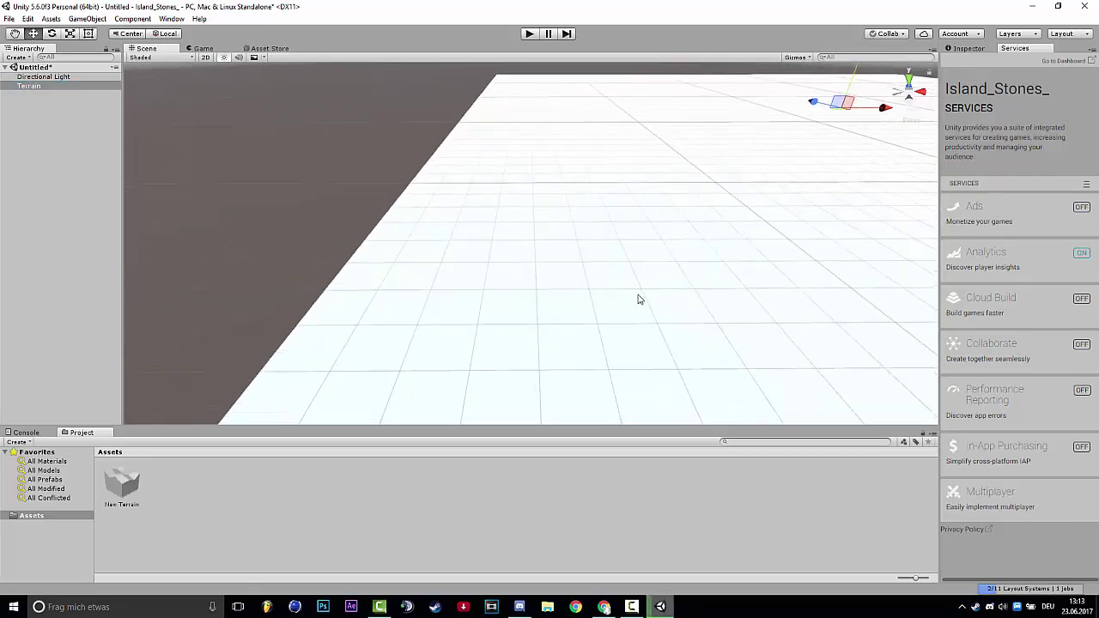
{"action": "scroll", "coordinate": [638, 299], "scroll_direction": "down", "scroll_amount": 10}
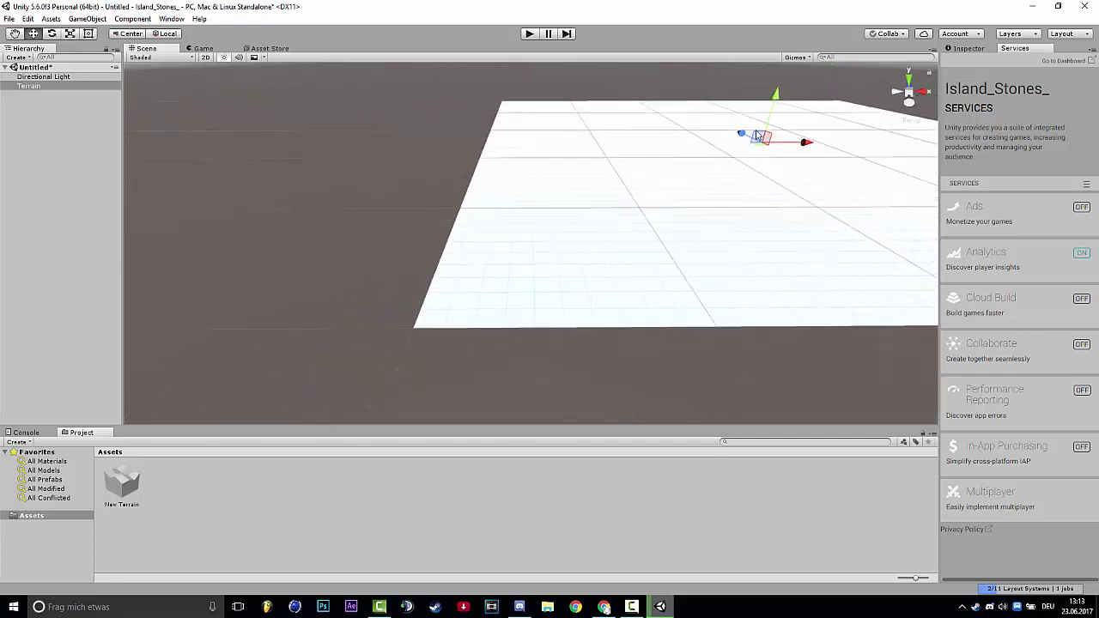
{"action": "scroll", "coordinate": [808, 149], "scroll_direction": "down", "scroll_amount": 2}
Shift the terrain along its Z axis and lower it slightly, to about Y -6.8 and Z -48
{"action": "left_click", "coordinate": [783, 152]}
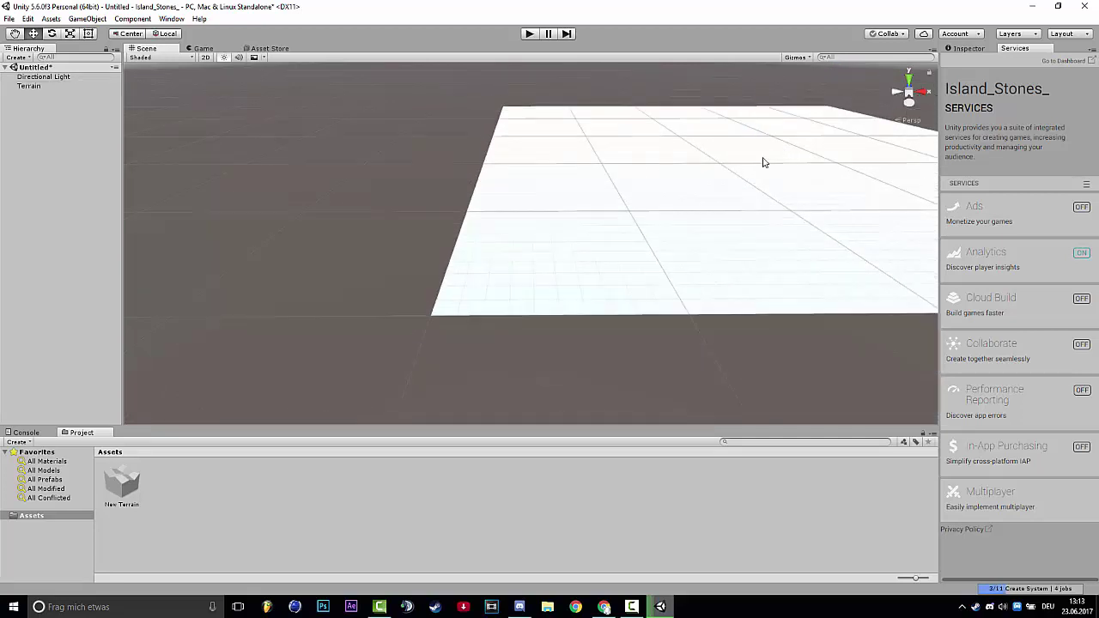
{"action": "left_click", "coordinate": [764, 163]}
{"action": "left_click_drag", "start_coordinate": [790, 150], "coordinate": [472, 243], "text": "alt"}
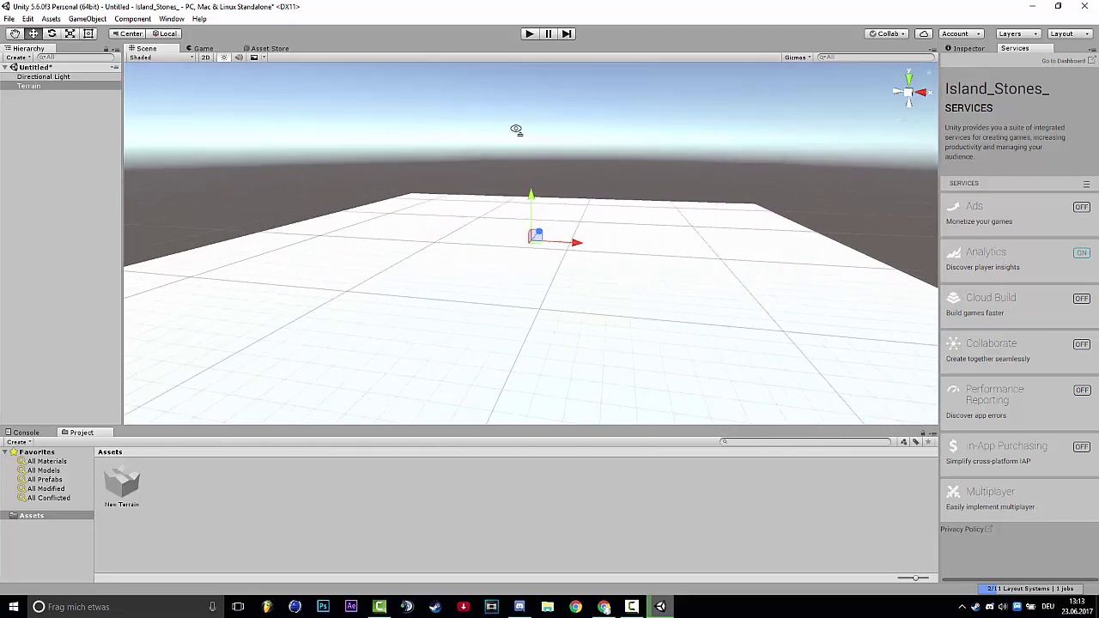
{"action": "left_click_drag", "start_coordinate": [515, 129], "coordinate": [437, 248], "text": "alt"}
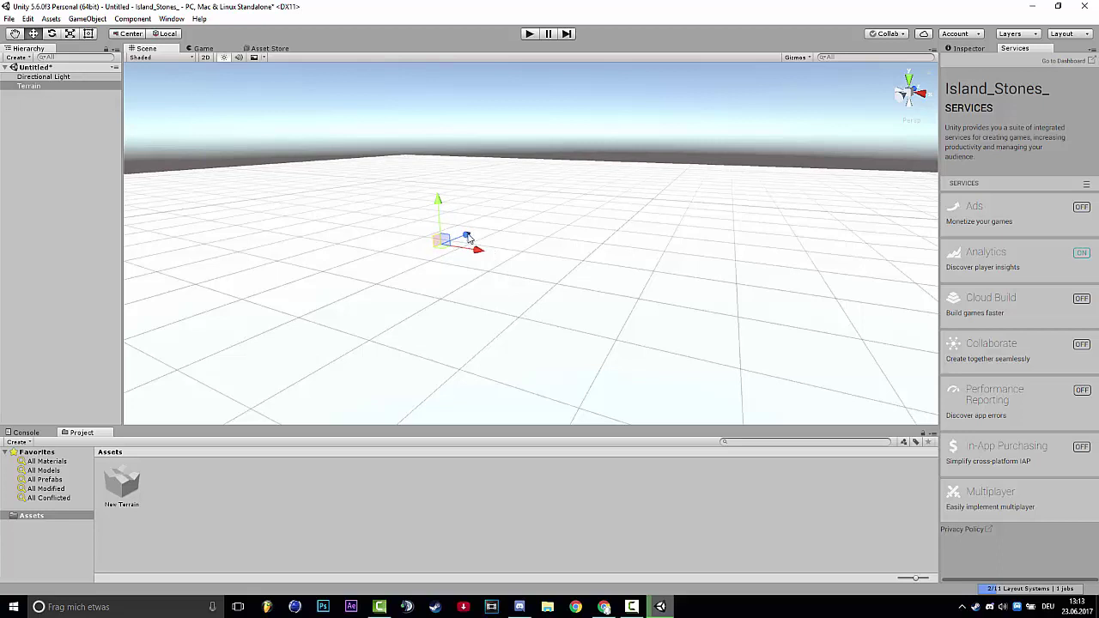
{"action": "left_click_drag", "start_coordinate": [468, 238], "coordinate": [316, 299]}
{"action": "right_click_drag", "start_coordinate": [300, 295], "coordinate": [237, 295]}
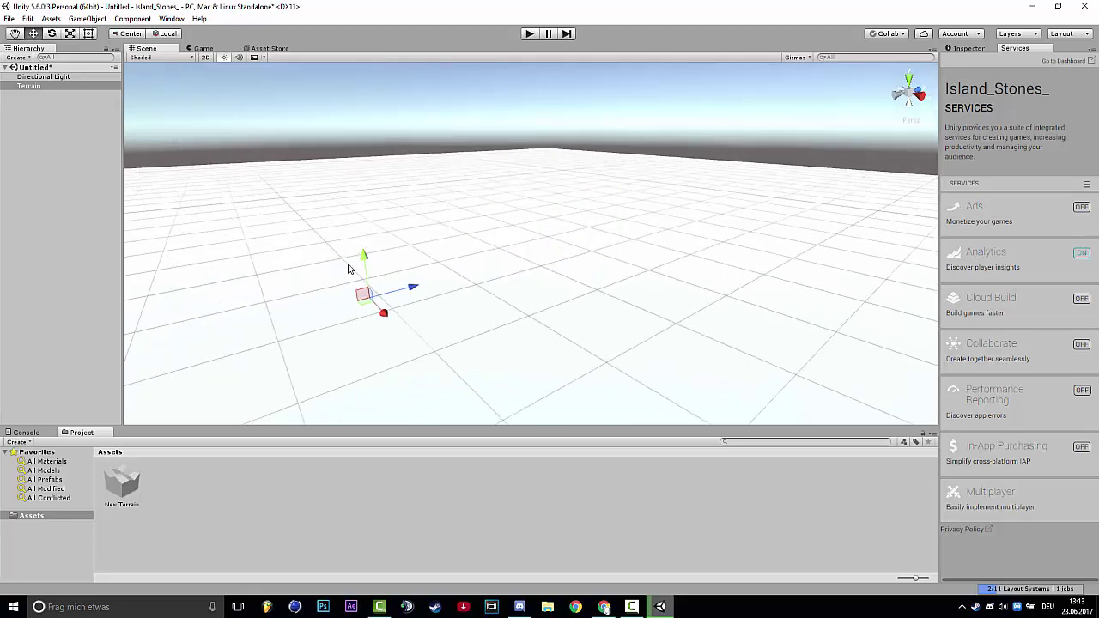
{"action": "left_click_drag", "start_coordinate": [366, 249], "coordinate": [364, 275]}
Show the terrain's component settings in the Inspector with the entire terrain framed in the scene
{"action": "right_click_drag", "start_coordinate": [647, 260], "coordinate": [511, 319]}
{"action": "mouse_move", "coordinate": [511, 320]}
{"action": "left_mouse_down", "text": "alt"}
{"action": "mouse_move", "coordinate": [510, 373]}
{"action": "mouse_move", "coordinate": [533, 304]}
{"action": "mouse_move", "coordinate": [528, 315]}
{"action": "left_mouse_up", "text": "alt"}
{"action": "key", "text": "s"}
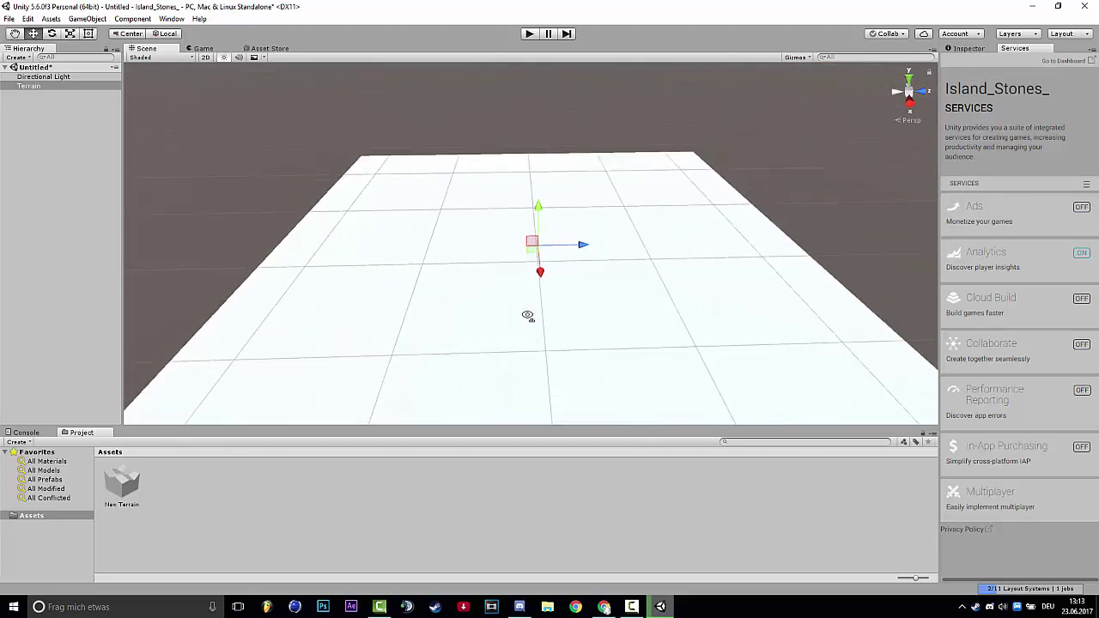
{"action": "left_click", "coordinate": [971, 48]}
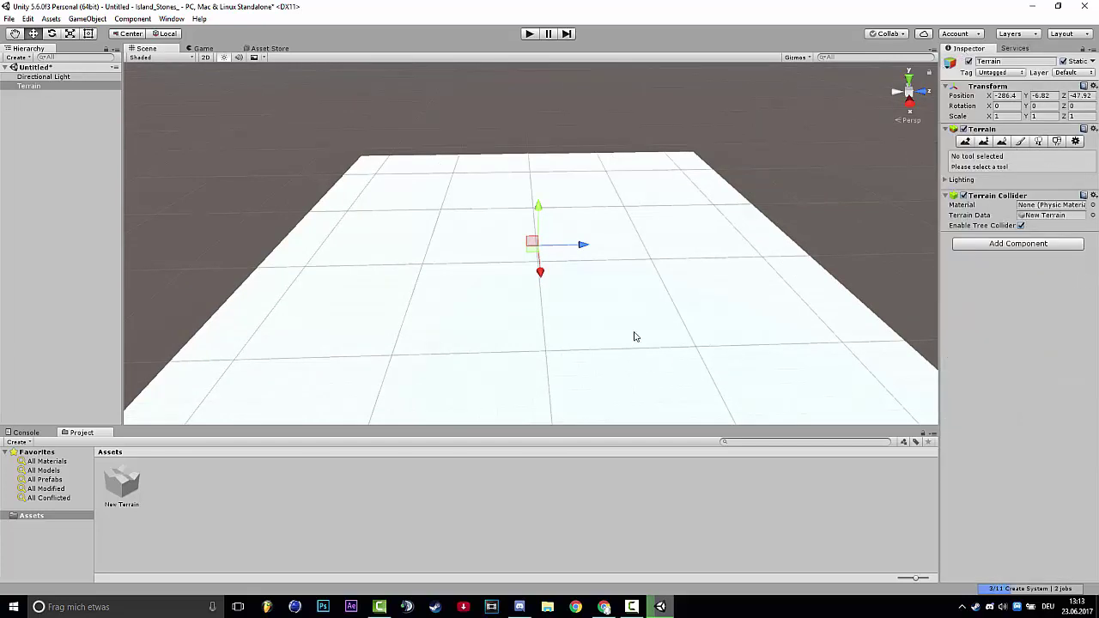
{"action": "mouse_move", "coordinate": [678, 348]}
{"action": "right_mouse_down"}
{"action": "mouse_move", "coordinate": [650, 346]}
{"action": "mouse_move", "coordinate": [677, 331]}
{"action": "right_mouse_up"}
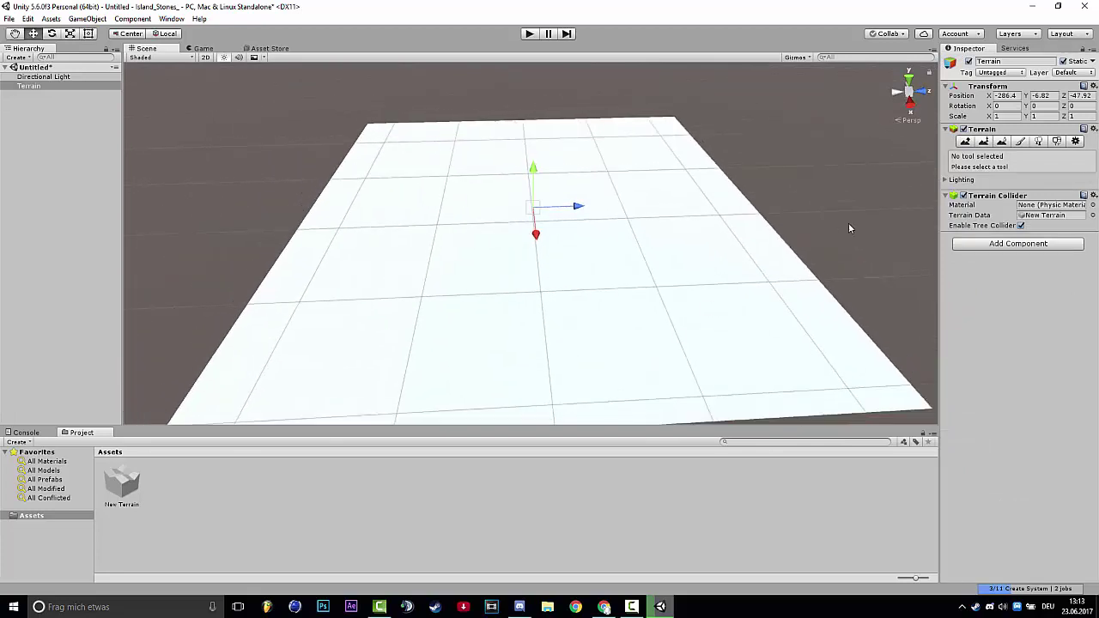
{"action": "right_click_drag", "start_coordinate": [863, 199], "coordinate": [831, 262]}
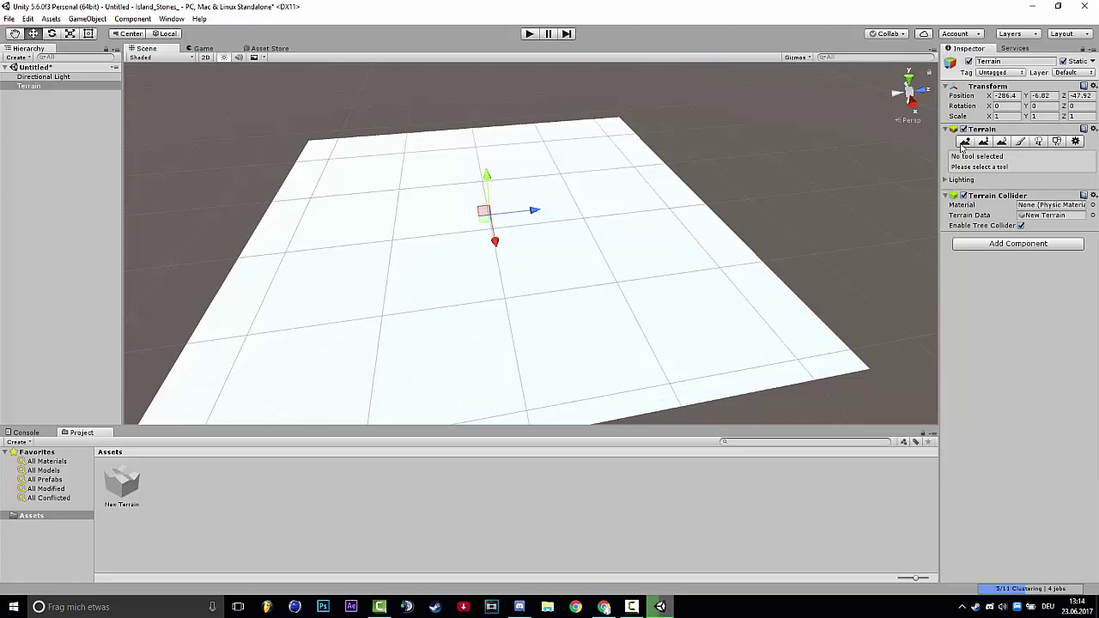
Show the terrain's settings and open the Terrain Width resolution value for editing
{"action": "left_click", "coordinate": [1075, 142]}
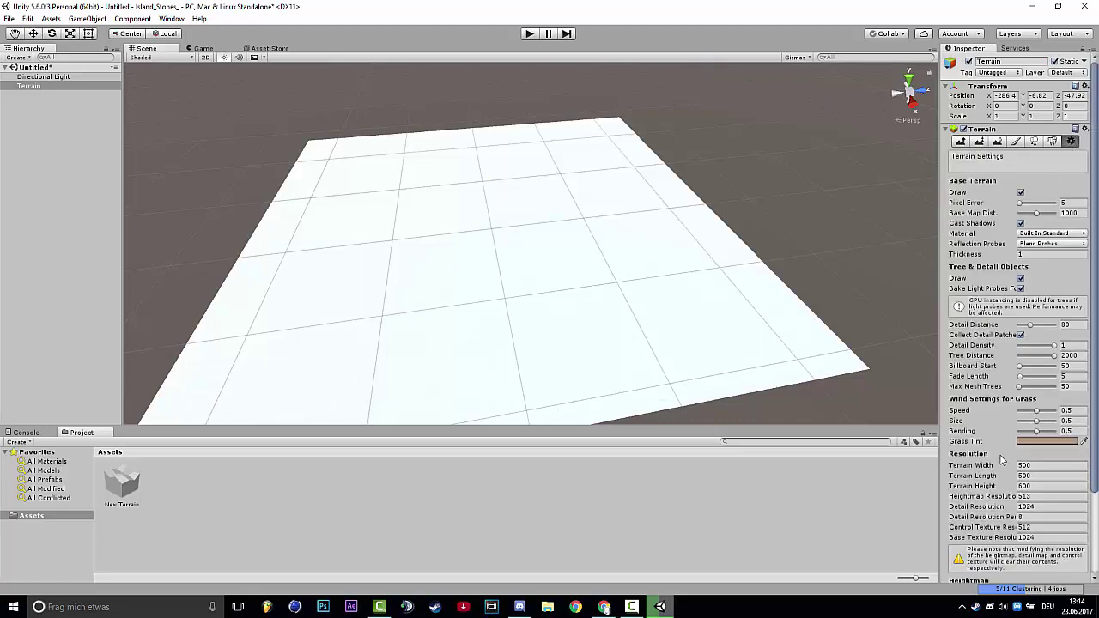
{"action": "left_click", "coordinate": [1021, 466]}
{"action": "left_click", "coordinate": [1037, 465]}
{"action": "type", "text": "0"}
Raise rugged mountain ridges along two adjacent edges of the terrain with the large solid round brush
{"action": "left_click", "coordinate": [962, 141]}
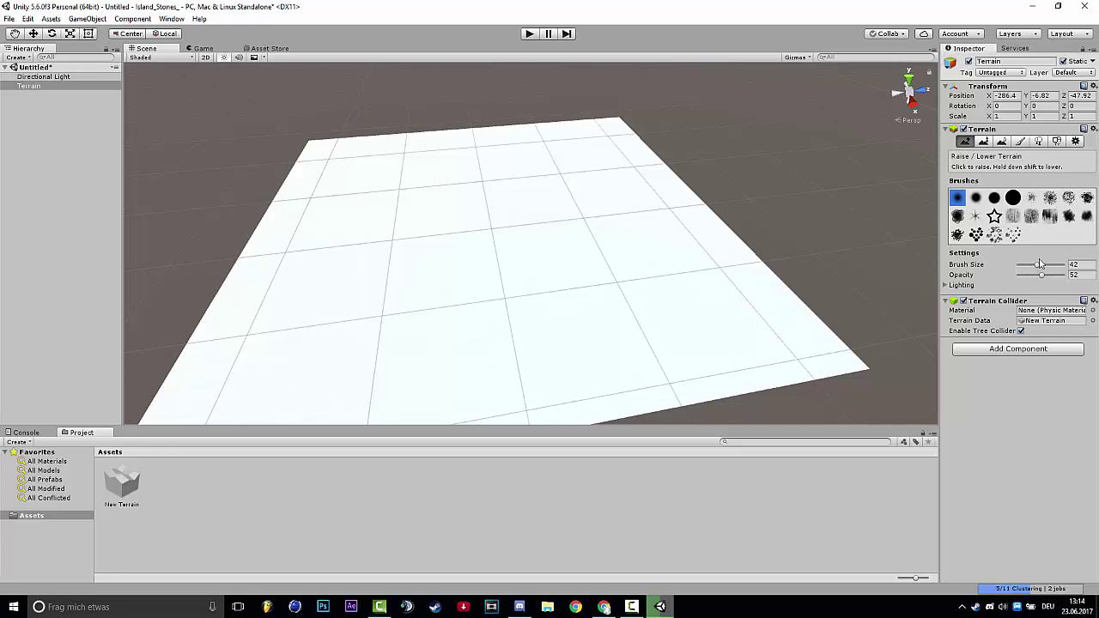
{"action": "left_click", "coordinate": [1014, 199]}
{"action": "mouse_move", "coordinate": [865, 361]}
{"action": "left_mouse_down"}
{"action": "mouse_move", "coordinate": [834, 363]}
{"action": "mouse_move", "coordinate": [845, 363]}
{"action": "mouse_move", "coordinate": [700, 210]}
{"action": "left_mouse_up"}
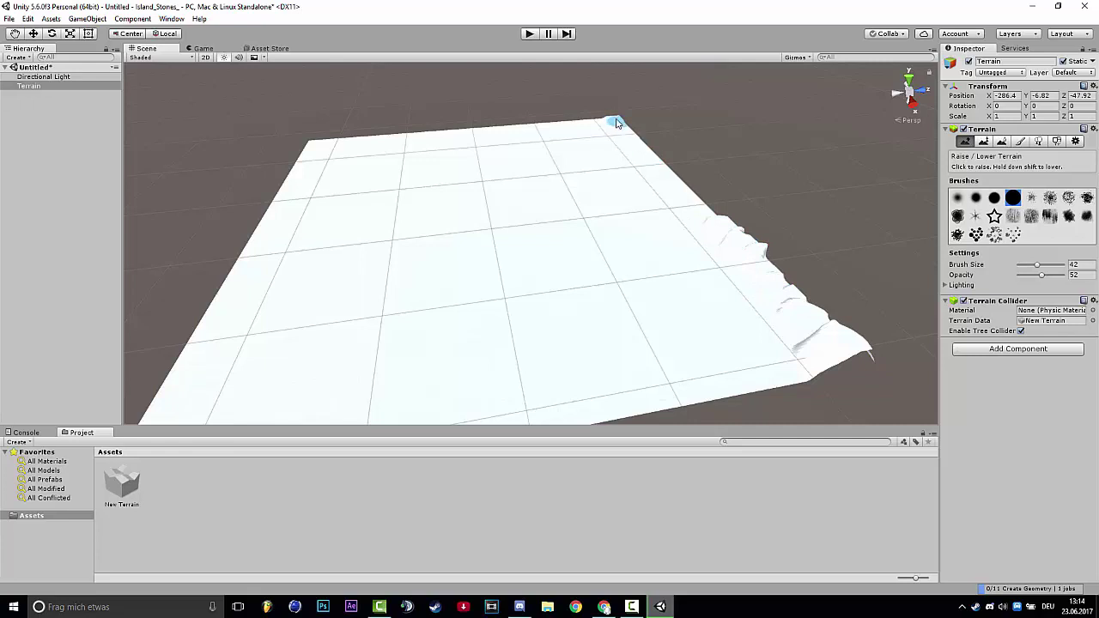
{"action": "mouse_move", "coordinate": [617, 123]}
{"action": "left_mouse_down"}
{"action": "mouse_move", "coordinate": [725, 244]}
{"action": "mouse_move", "coordinate": [790, 375]}
{"action": "mouse_move", "coordinate": [707, 398]}
{"action": "left_mouse_up"}
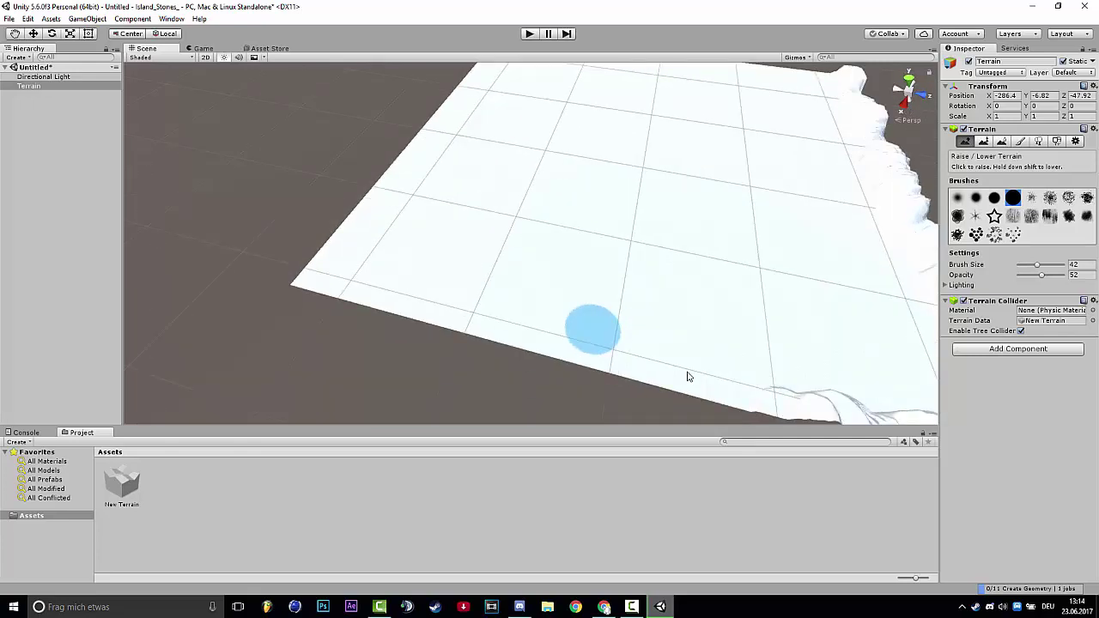
{"action": "mouse_move", "coordinate": [687, 377]}
{"action": "left_mouse_down"}
{"action": "mouse_move", "coordinate": [400, 297]}
{"action": "mouse_move", "coordinate": [326, 258]}
{"action": "mouse_move", "coordinate": [405, 152]}
{"action": "mouse_move", "coordinate": [335, 243]}
{"action": "left_mouse_up"}
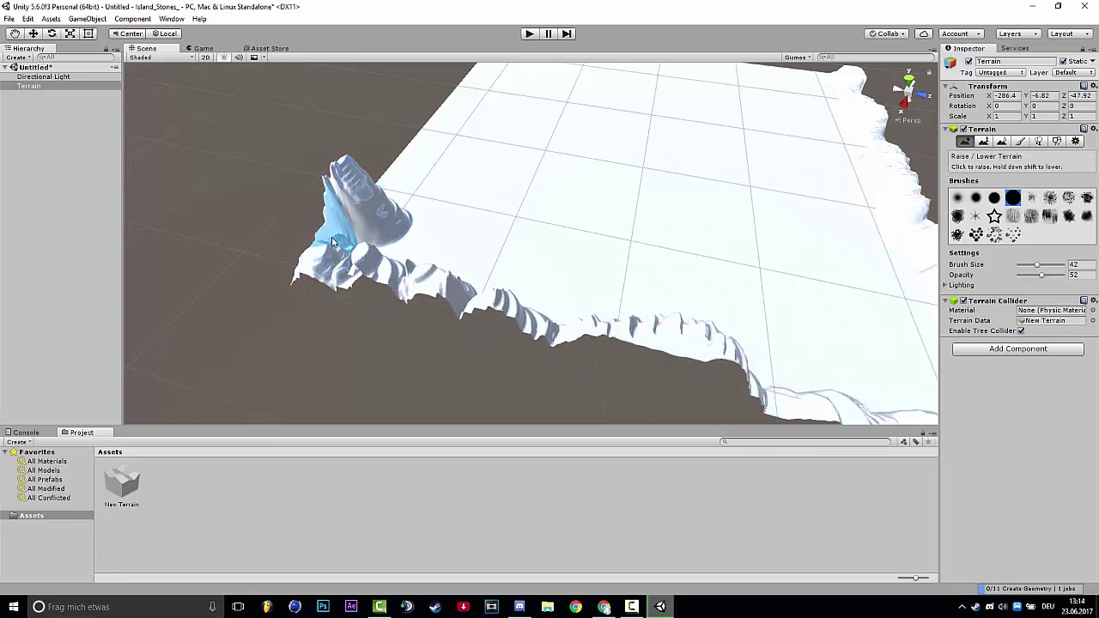
Raise jagged mountains along the remaining terrain edges so that ridges enclose the flat interior
{"action": "right_click_drag", "start_coordinate": [412, 258], "coordinate": [455, 161]}
{"action": "mouse_move", "coordinate": [511, 164]}
{"action": "left_mouse_down"}
{"action": "mouse_move", "coordinate": [434, 248]}
{"action": "mouse_move", "coordinate": [387, 335]}
{"action": "mouse_move", "coordinate": [550, 176]}
{"action": "mouse_move", "coordinate": [814, 199]}
{"action": "left_mouse_up"}
{"action": "right_click_drag", "start_coordinate": [814, 199], "coordinate": [859, 206]}
{"action": "mouse_move", "coordinate": [727, 181]}
{"action": "left_mouse_down"}
{"action": "mouse_move", "coordinate": [484, 166]}
{"action": "mouse_move", "coordinate": [455, 111]}
{"action": "left_mouse_up"}
{"action": "mouse_move", "coordinate": [454, 111]}
{"action": "right_mouse_down"}
{"action": "mouse_move", "coordinate": [441, 125]}
{"action": "mouse_move", "coordinate": [457, 131]}
{"action": "mouse_move", "coordinate": [437, 113]}
{"action": "mouse_move", "coordinate": [481, 287]}
{"action": "mouse_move", "coordinate": [515, 310]}
{"action": "mouse_move", "coordinate": [653, 156]}
{"action": "right_mouse_up"}
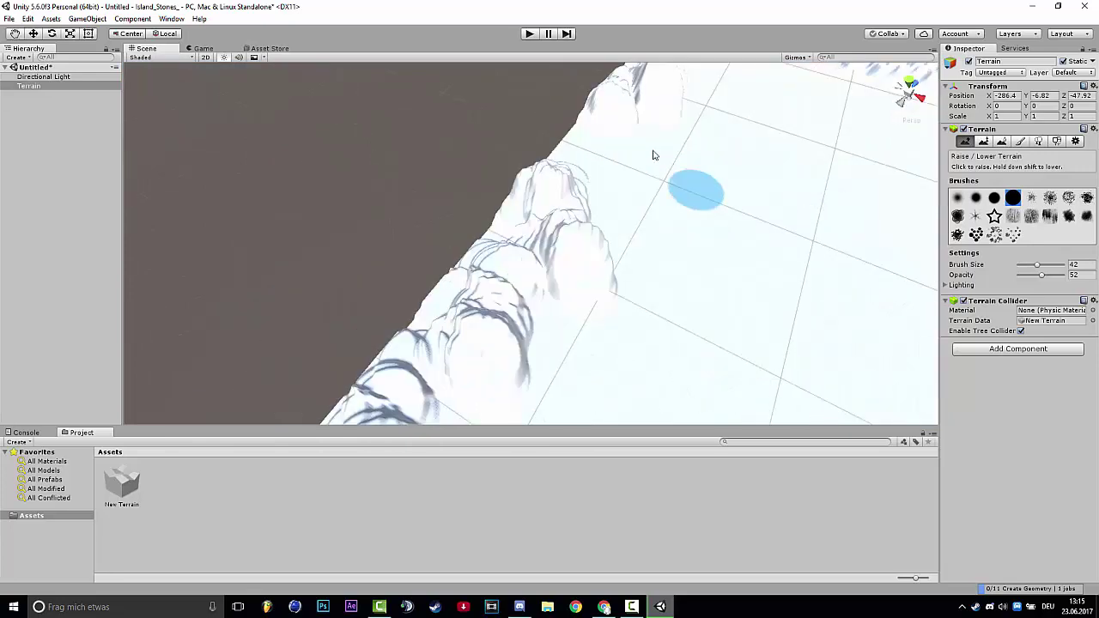
{"action": "mouse_move", "coordinate": [653, 155]}
{"action": "left_mouse_down"}
{"action": "mouse_move", "coordinate": [571, 142]}
{"action": "mouse_move", "coordinate": [490, 215]}
{"action": "mouse_move", "coordinate": [402, 328]}
{"action": "mouse_move", "coordinate": [429, 331]}
{"action": "left_mouse_up"}
{"action": "mouse_move", "coordinate": [773, 162]}
{"action": "right_mouse_down"}
{"action": "mouse_move", "coordinate": [748, 180]}
{"action": "mouse_move", "coordinate": [785, 191]}
{"action": "mouse_move", "coordinate": [713, 225]}
{"action": "mouse_move", "coordinate": [750, 246]}
{"action": "mouse_move", "coordinate": [695, 260]}
{"action": "mouse_move", "coordinate": [664, 243]}
{"action": "mouse_move", "coordinate": [344, 255]}
{"action": "mouse_move", "coordinate": [328, 184]}
{"action": "mouse_move", "coordinate": [617, 209]}
{"action": "mouse_move", "coordinate": [601, 195]}
{"action": "right_mouse_up"}
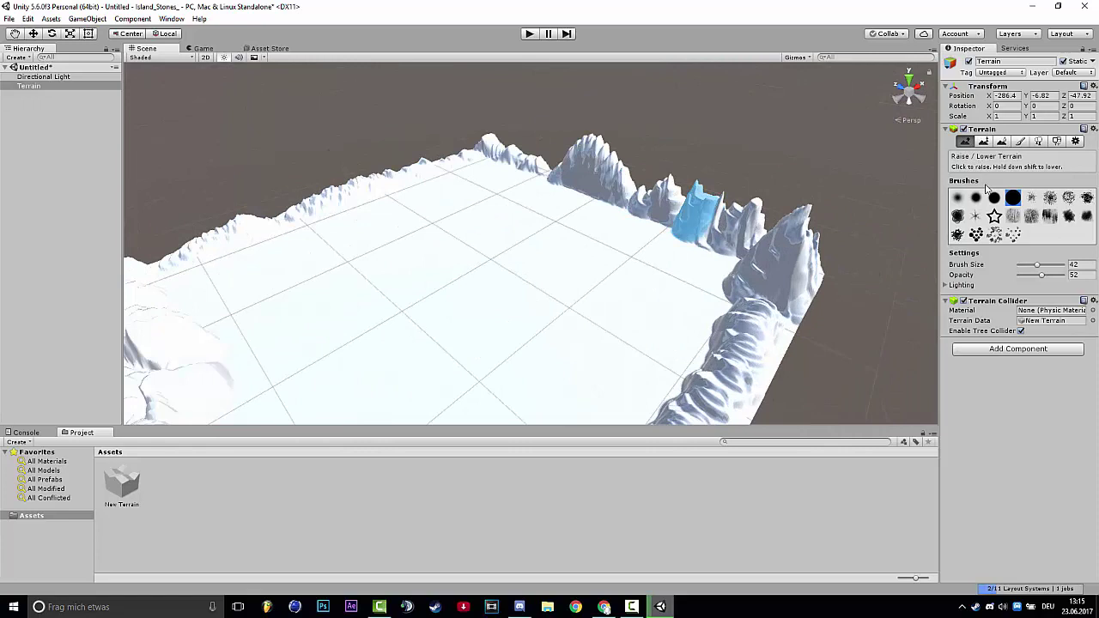
Raise scattered small mounds with the soft round brush on the flat ground inside the corner with the tall peak
{"action": "left_click", "coordinate": [958, 199]}
{"action": "left_click", "coordinate": [635, 284]}
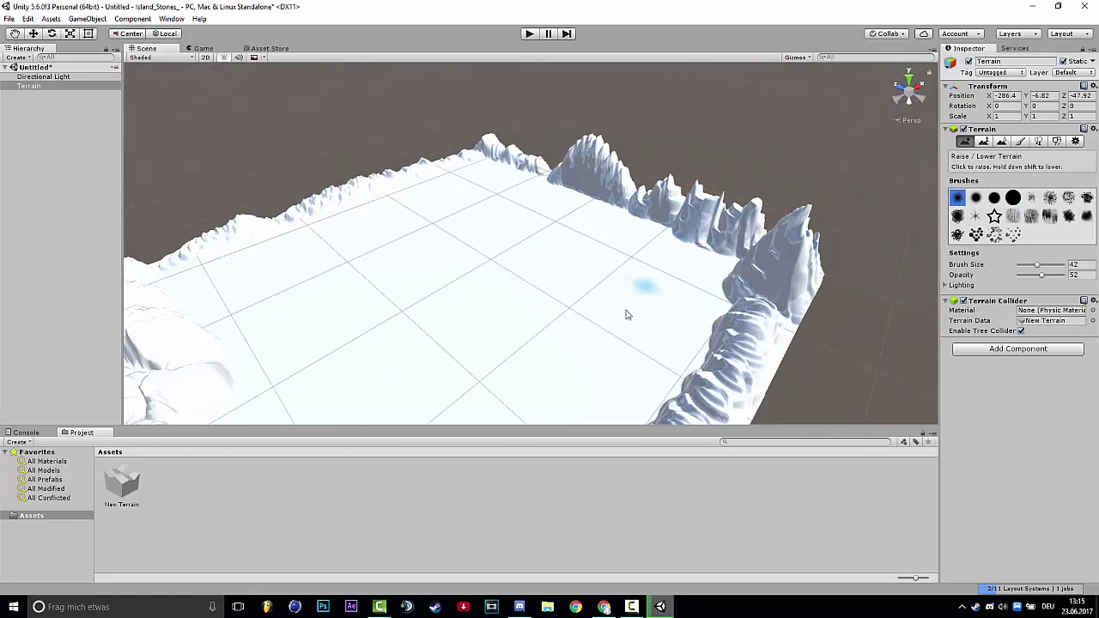
{"action": "left_click", "coordinate": [624, 299]}
{"action": "left_click", "coordinate": [659, 307]}
{"action": "left_click", "coordinate": [683, 324]}
{"action": "left_click", "coordinate": [696, 275]}
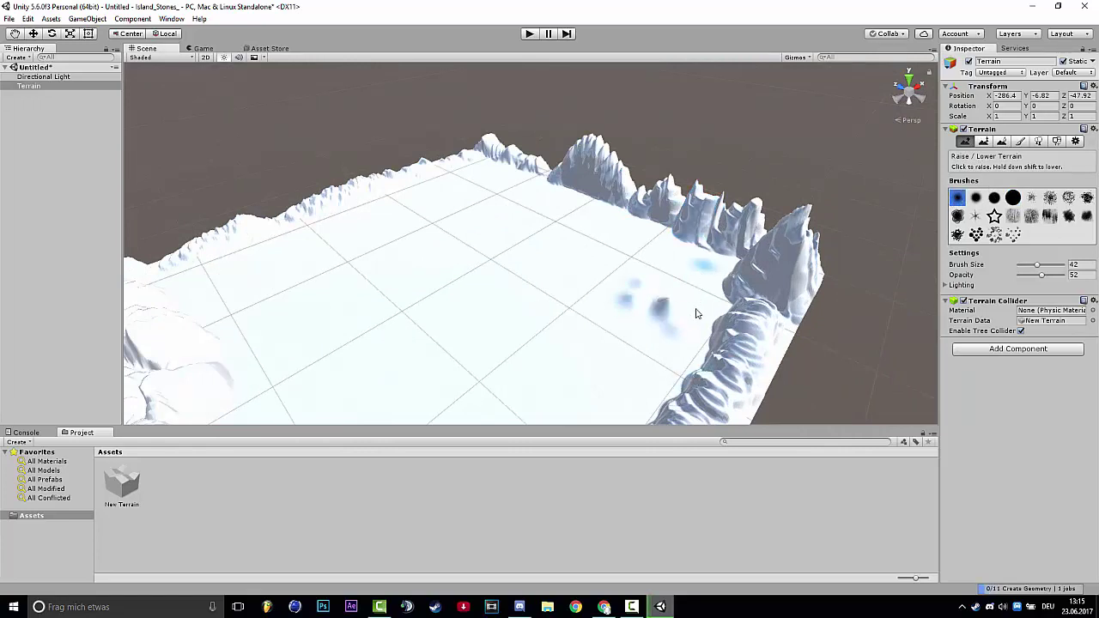
{"action": "left_click", "coordinate": [691, 311]}
{"action": "left_click", "coordinate": [677, 328]}
{"action": "left_click", "coordinate": [659, 269]}
{"action": "left_click", "coordinate": [654, 258]}
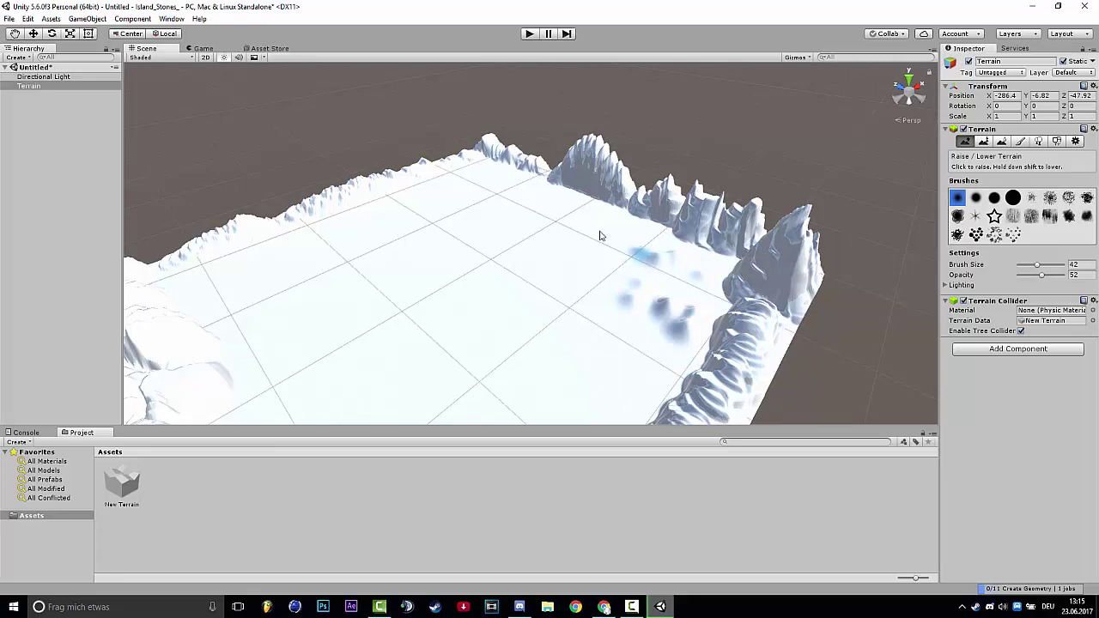
Add a row of small mounds along the foot of the jagged ridge, leading toward the far corner
{"action": "left_click", "coordinate": [619, 247]}
{"action": "left_click", "coordinate": [607, 232]}
{"action": "left_click", "coordinate": [594, 232]}
{"action": "left_click", "coordinate": [574, 225]}
{"action": "left_click", "coordinate": [541, 216]}
{"action": "left_click", "coordinate": [486, 207]}
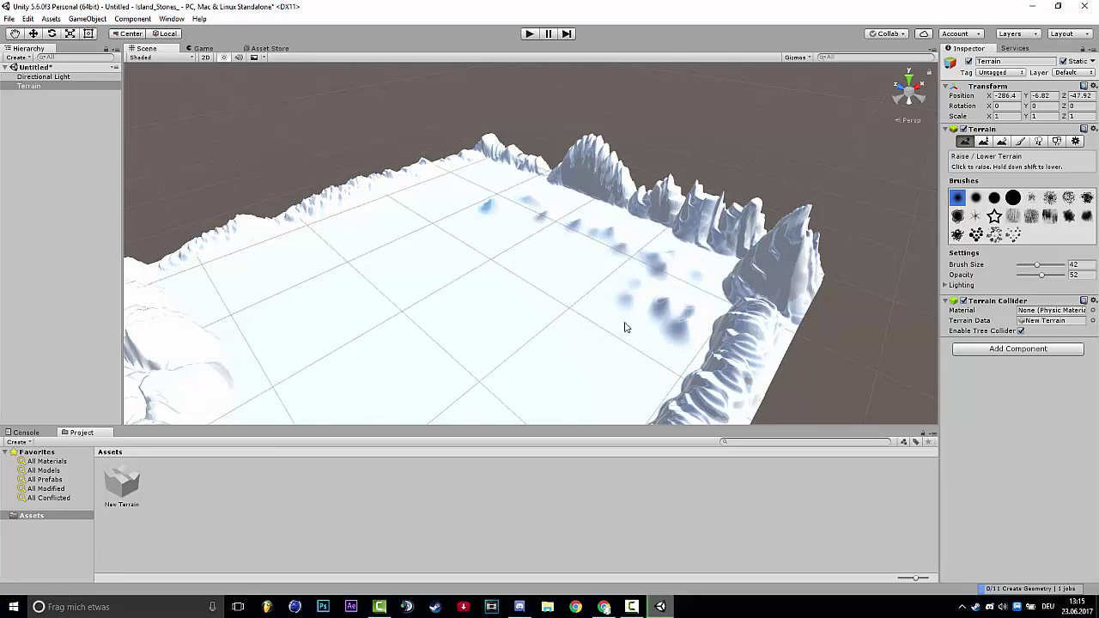
Add a second row of small mounds farther inside the terrain, running back toward the tall corner peak
{"action": "left_click", "coordinate": [547, 277]}
{"action": "left_click", "coordinate": [571, 295]}
{"action": "left_click", "coordinate": [584, 302]}
{"action": "left_click", "coordinate": [616, 321]}
{"action": "left_click", "coordinate": [659, 337]}
Lower the brush opacity to 21 and add a few fainter mounds beside the corner mountains
{"action": "left_click_drag", "start_coordinate": [1035, 276], "coordinate": [1031, 277]}
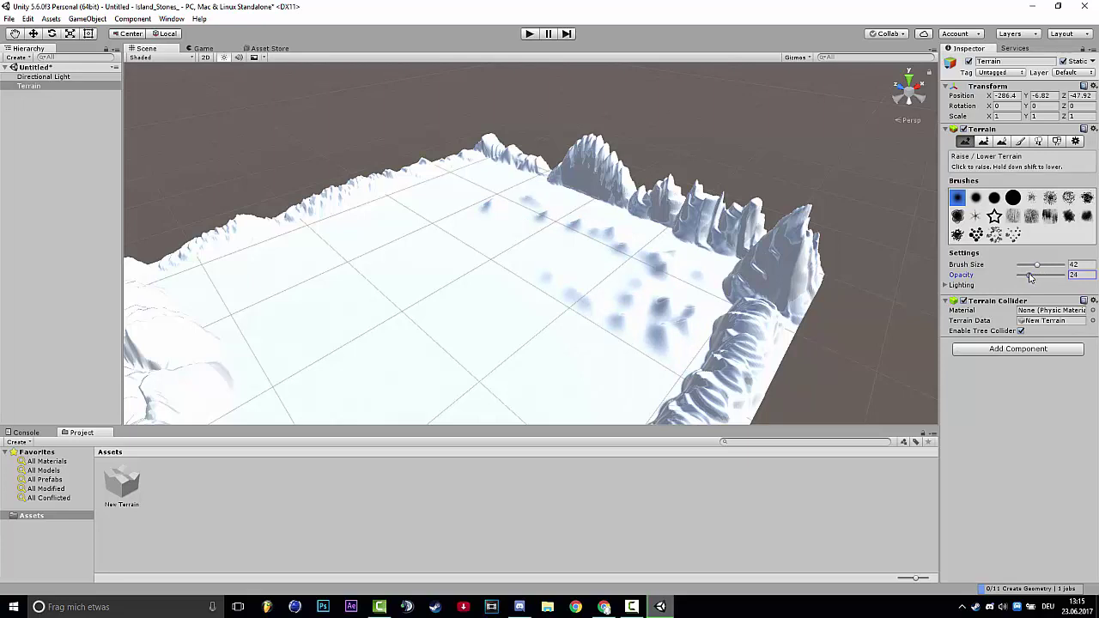
{"action": "left_click", "coordinate": [623, 379]}
{"action": "left_click", "coordinate": [662, 355]}
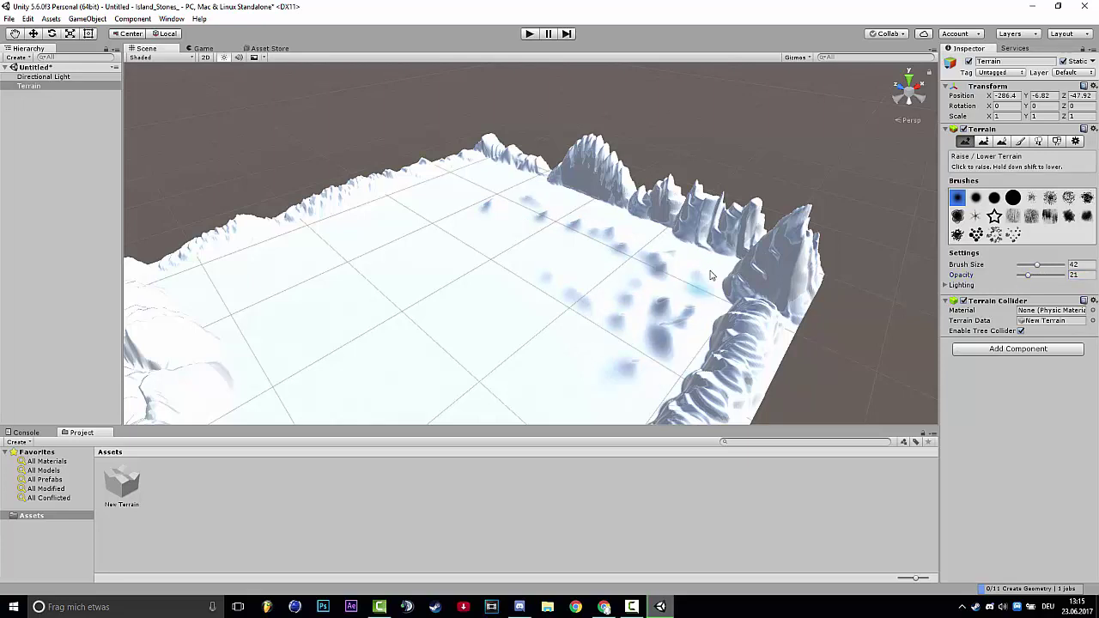
{"action": "mouse_move", "coordinate": [710, 275]}
{"action": "left_mouse_down"}
{"action": "mouse_move", "coordinate": [726, 267]}
{"action": "mouse_move", "coordinate": [719, 284]}
{"action": "mouse_move", "coordinate": [722, 262]}
{"action": "left_mouse_up"}
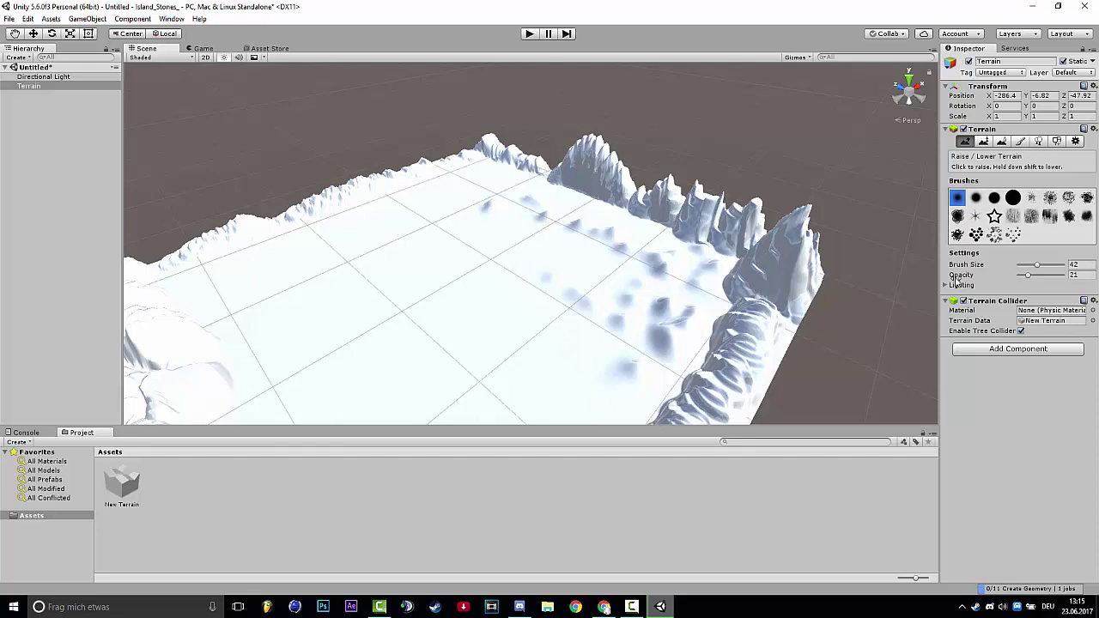
Increase the brush size to 83 and raise broad, gentle hills across the flat interior of the terrain
{"action": "left_click_drag", "start_coordinate": [1036, 267], "coordinate": [1056, 267]}
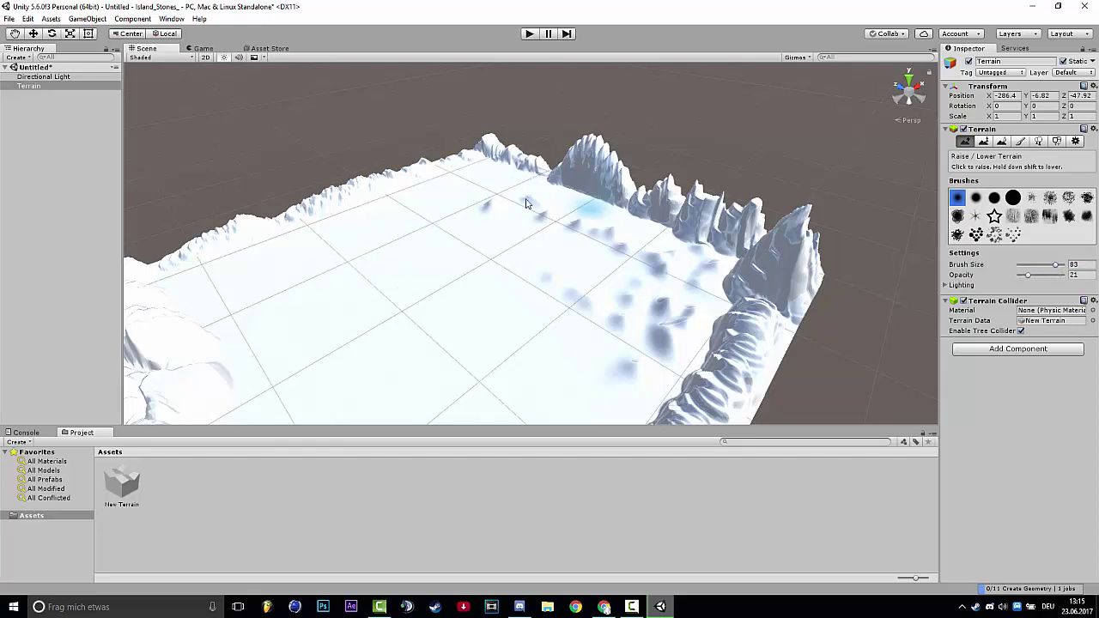
{"action": "mouse_move", "coordinate": [606, 342]}
{"action": "right_mouse_down"}
{"action": "mouse_move", "coordinate": [488, 381]}
{"action": "mouse_move", "coordinate": [496, 376]}
{"action": "right_mouse_up"}
{"action": "mouse_move", "coordinate": [487, 133]}
{"action": "left_mouse_down"}
{"action": "mouse_move", "coordinate": [488, 255]}
{"action": "mouse_move", "coordinate": [486, 231]}
{"action": "mouse_move", "coordinate": [517, 339]}
{"action": "mouse_move", "coordinate": [535, 307]}
{"action": "left_mouse_up"}
{"action": "mouse_move", "coordinate": [535, 287]}
{"action": "right_mouse_down"}
{"action": "mouse_move", "coordinate": [555, 321]}
{"action": "mouse_move", "coordinate": [542, 344]}
{"action": "right_mouse_up"}
{"action": "mouse_move", "coordinate": [478, 329]}
{"action": "left_mouse_down"}
{"action": "mouse_move", "coordinate": [538, 276]}
{"action": "mouse_move", "coordinate": [650, 238]}
{"action": "mouse_move", "coordinate": [766, 171]}
{"action": "mouse_move", "coordinate": [596, 223]}
{"action": "mouse_move", "coordinate": [504, 227]}
{"action": "mouse_move", "coordinate": [758, 149]}
{"action": "mouse_move", "coordinate": [530, 149]}
{"action": "mouse_move", "coordinate": [579, 211]}
{"action": "left_mouse_up"}
{"action": "right_click_drag", "start_coordinate": [580, 211], "coordinate": [544, 137]}
{"action": "mouse_move", "coordinate": [543, 139]}
{"action": "left_mouse_down"}
{"action": "mouse_move", "coordinate": [699, 252]}
{"action": "mouse_move", "coordinate": [548, 228]}
{"action": "mouse_move", "coordinate": [687, 300]}
{"action": "mouse_move", "coordinate": [495, 157]}
{"action": "left_mouse_up"}
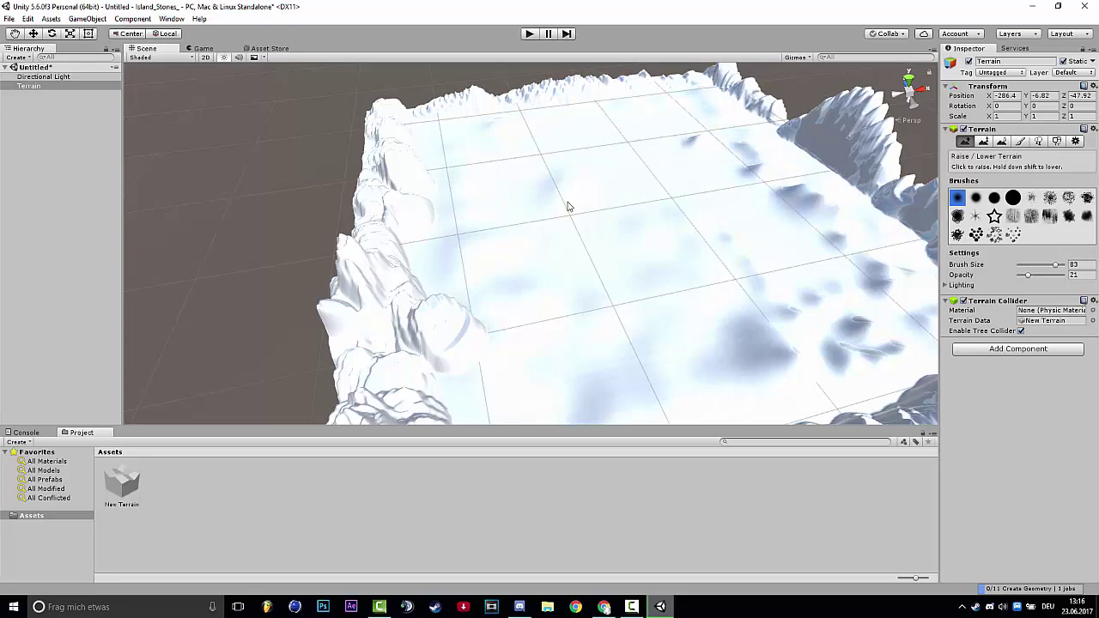
{"action": "mouse_move", "coordinate": [614, 139]}
{"action": "left_mouse_down", "text": "alt"}
{"action": "mouse_move", "coordinate": [601, 152]}
{"action": "mouse_move", "coordinate": [623, 152]}
{"action": "mouse_move", "coordinate": [603, 172]}
{"action": "left_mouse_up", "text": "alt"}
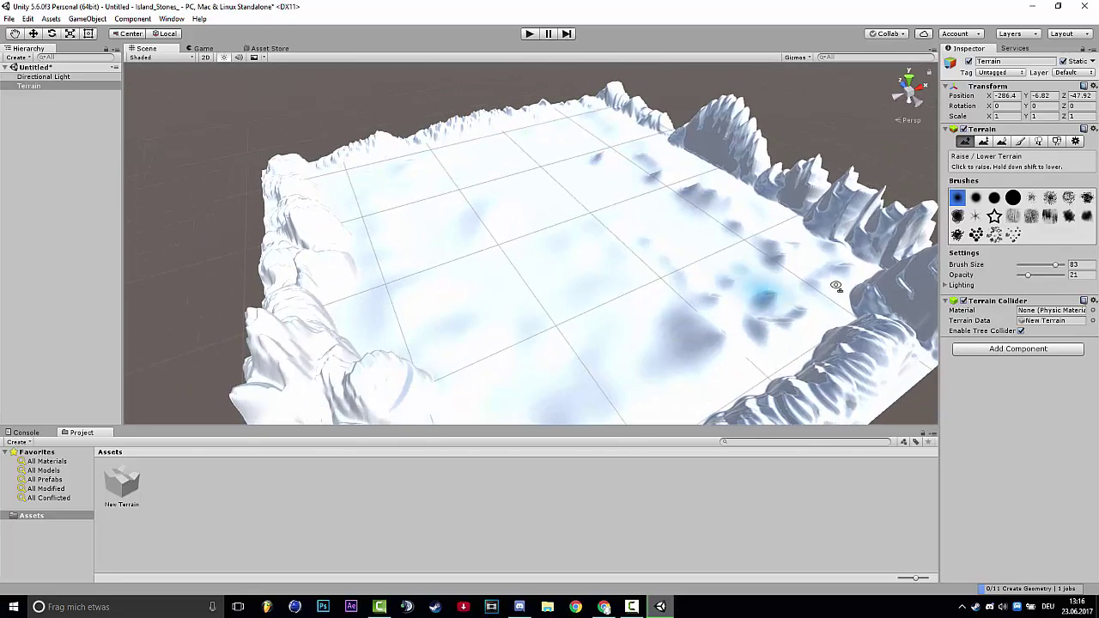
{"action": "mouse_move", "coordinate": [882, 292]}
{"action": "left_mouse_down", "text": "alt"}
{"action": "mouse_move", "coordinate": [842, 361]}
{"action": "mouse_move", "coordinate": [581, 304]}
{"action": "mouse_move", "coordinate": [706, 272]}
{"action": "mouse_move", "coordinate": [731, 246]}
{"action": "mouse_move", "coordinate": [778, 244]}
{"action": "left_mouse_up", "text": "alt"}
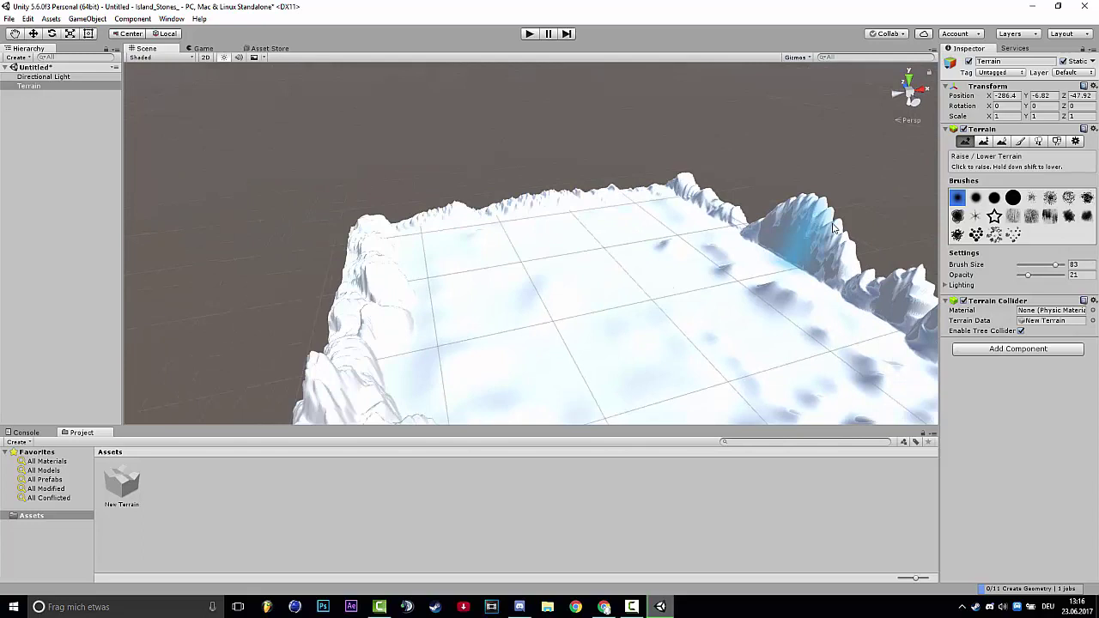
{"action": "left_click_drag", "start_coordinate": [772, 183], "coordinate": [965, 196], "text": "alt"}
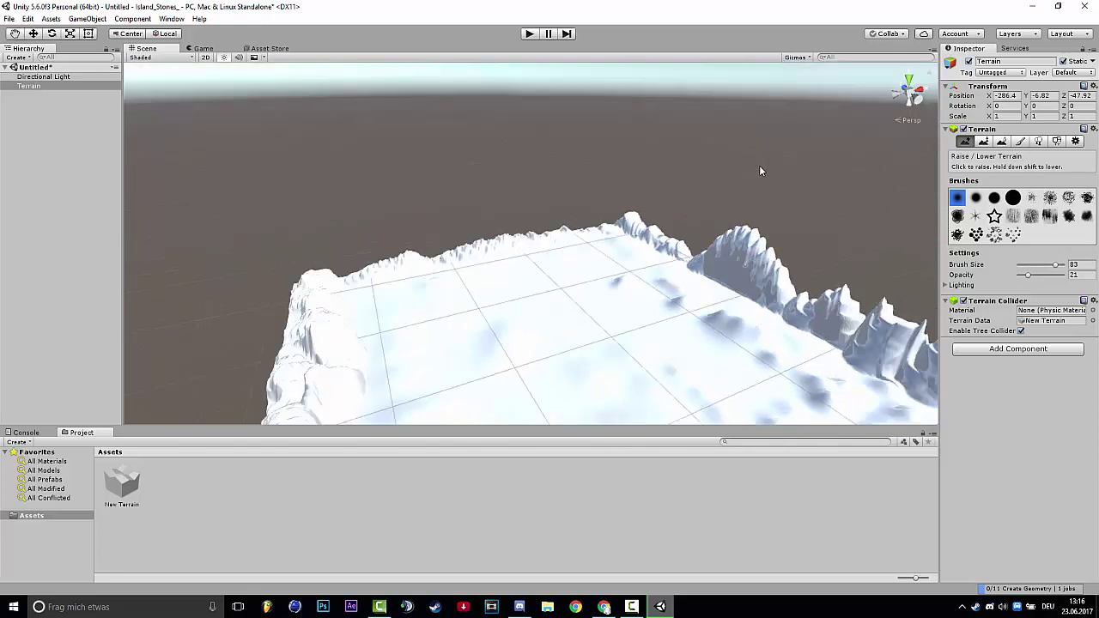
{"action": "left_click_drag", "start_coordinate": [771, 173], "coordinate": [795, 198], "text": "alt"}
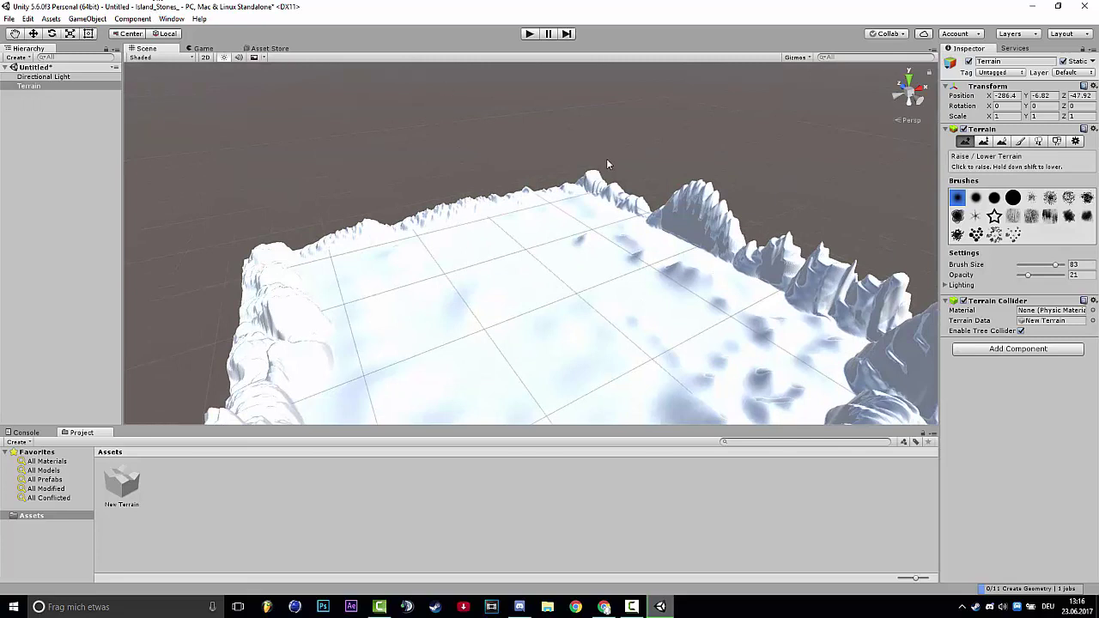
{"action": "left_click", "coordinate": [1021, 142]}
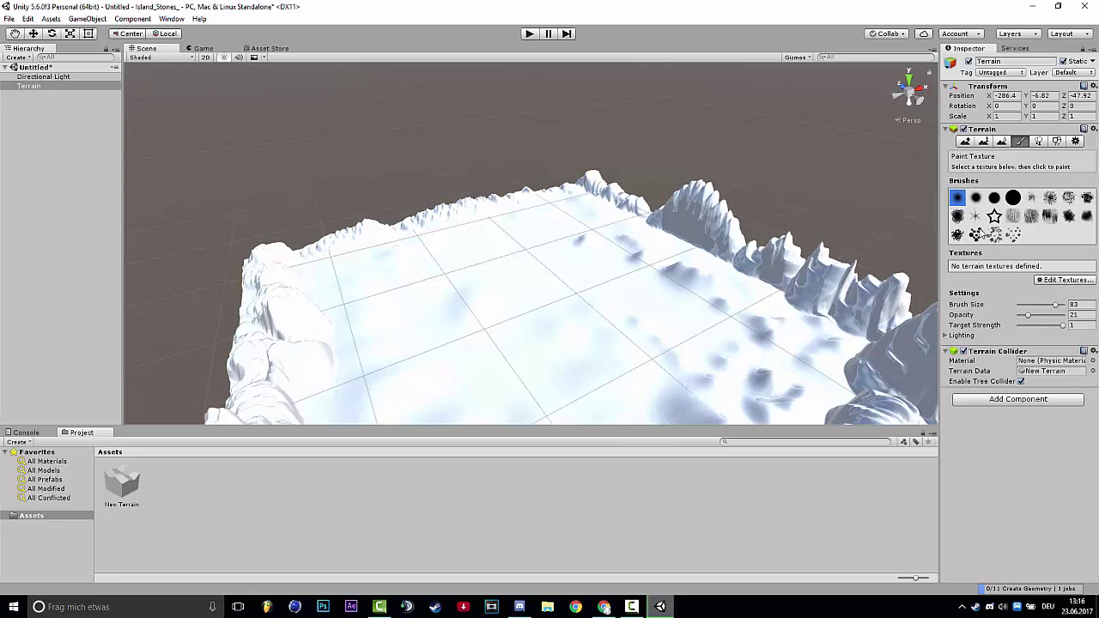
{"action": "left_click", "coordinate": [1062, 282]}
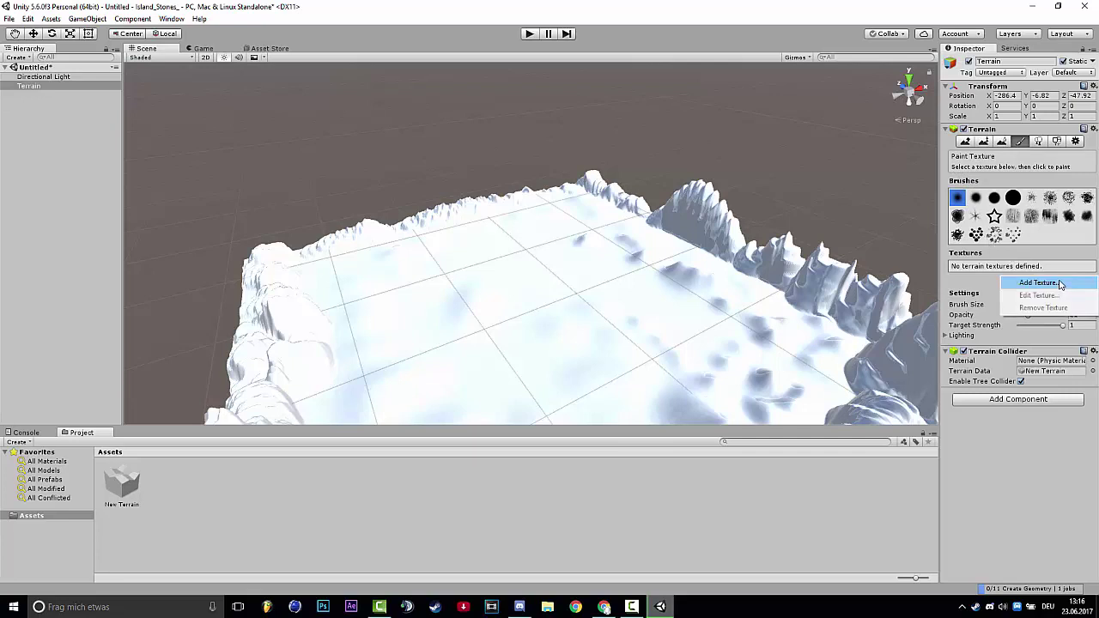
{"action": "left_click", "coordinate": [1038, 282]}
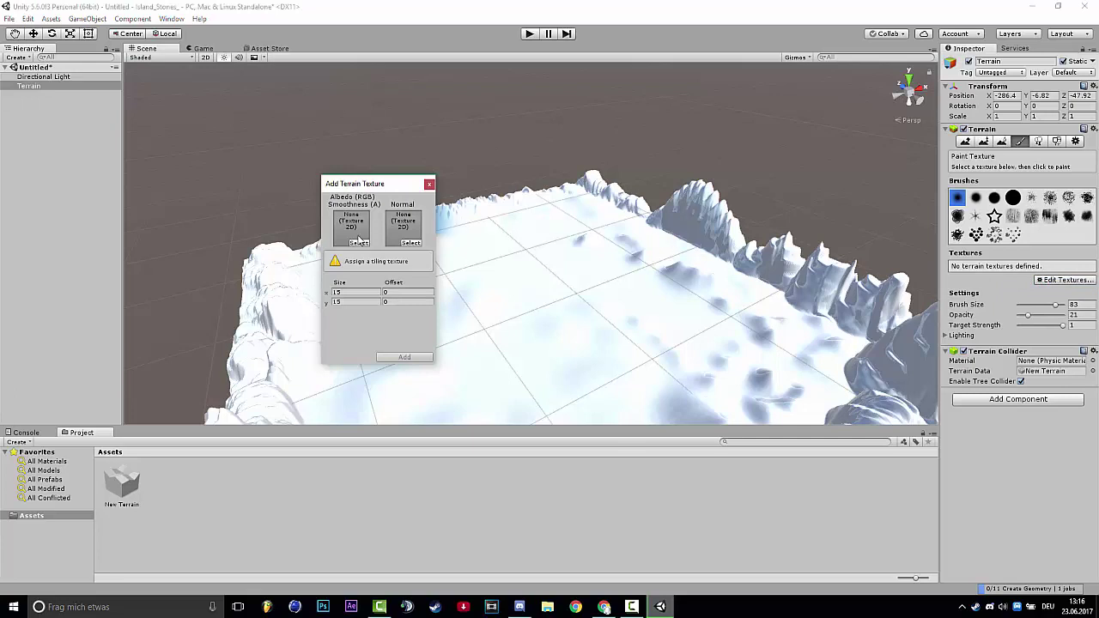
{"action": "left_click", "coordinate": [359, 243]}
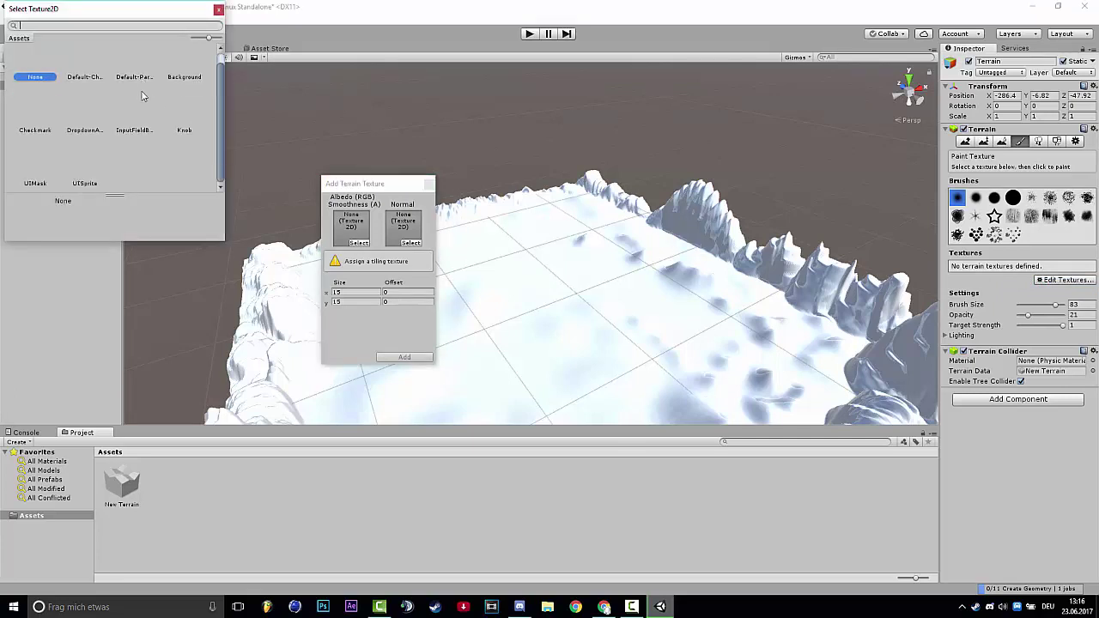
{"action": "left_click", "coordinate": [216, 10]}
{"action": "left_click", "coordinate": [429, 184]}
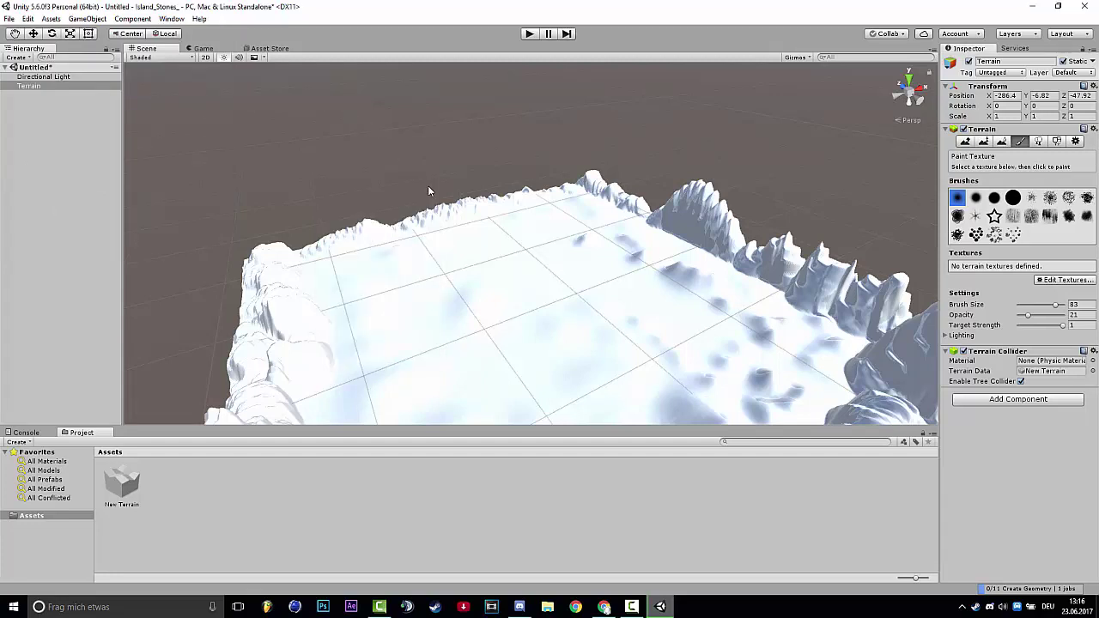
Search the Asset Store for "Grass" from within the project's asset browser
{"action": "left_click", "coordinate": [62, 462]}
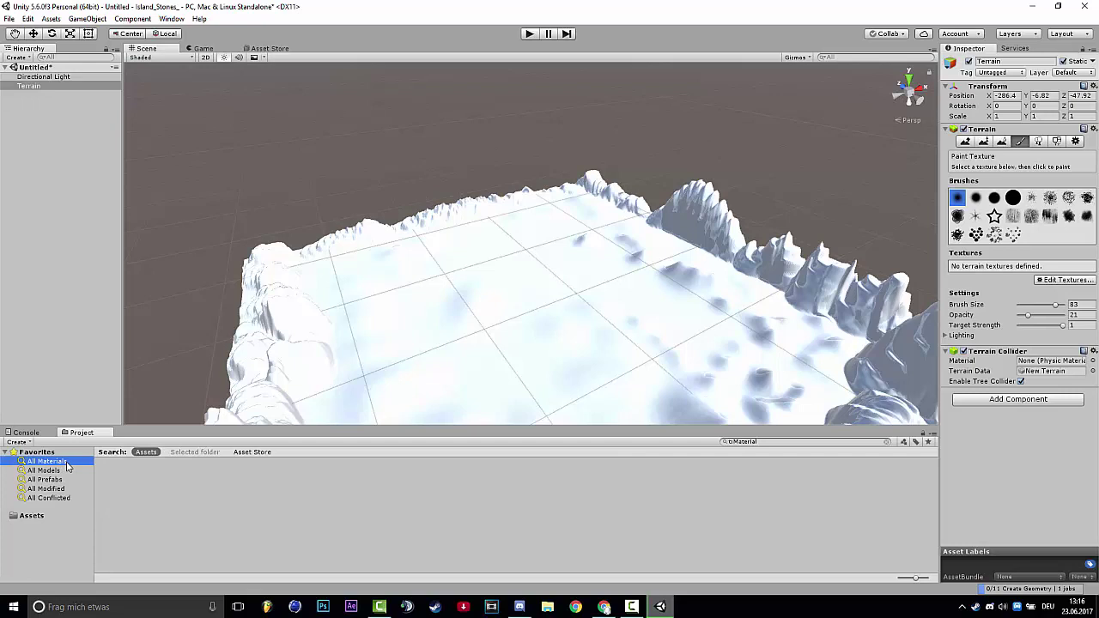
{"action": "left_click", "coordinate": [253, 452]}
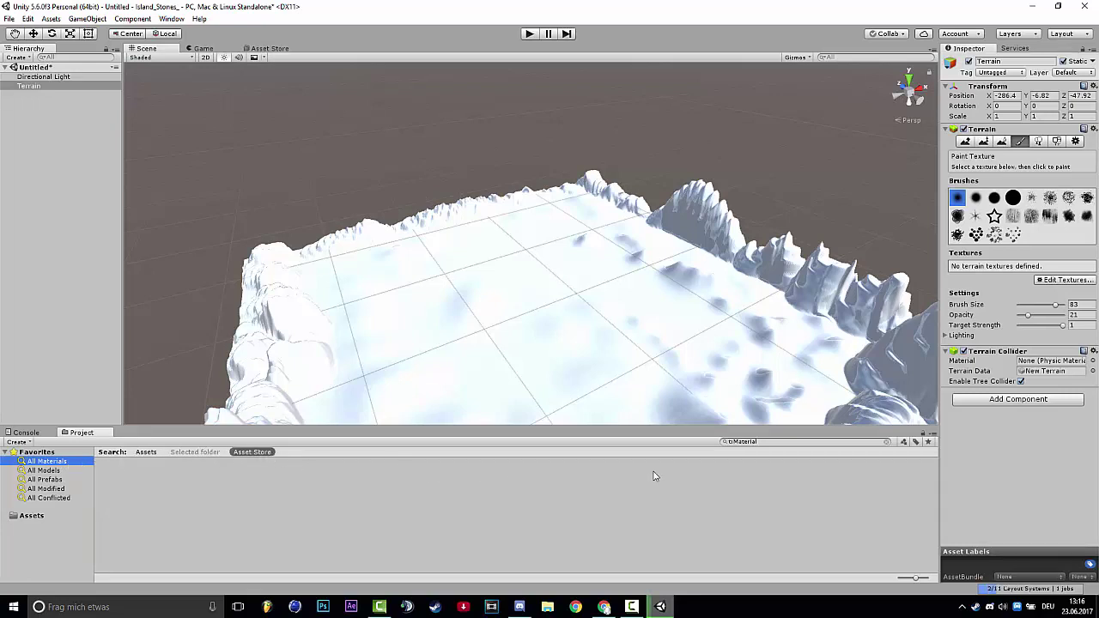
{"action": "left_click", "coordinate": [793, 441]}
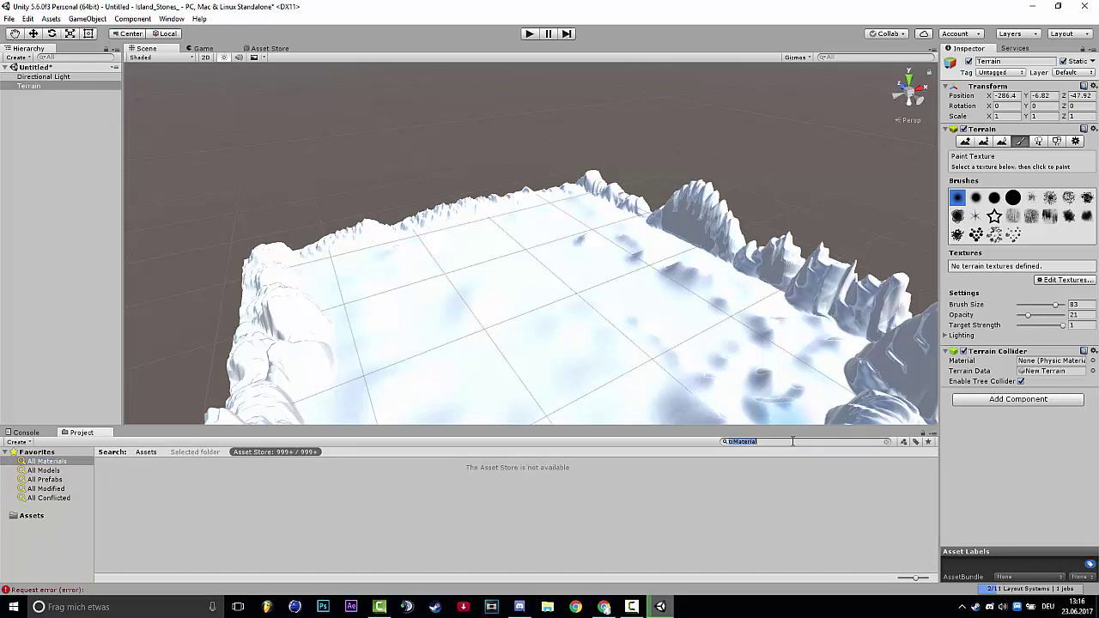
{"action": "type", "text": "Gras"}
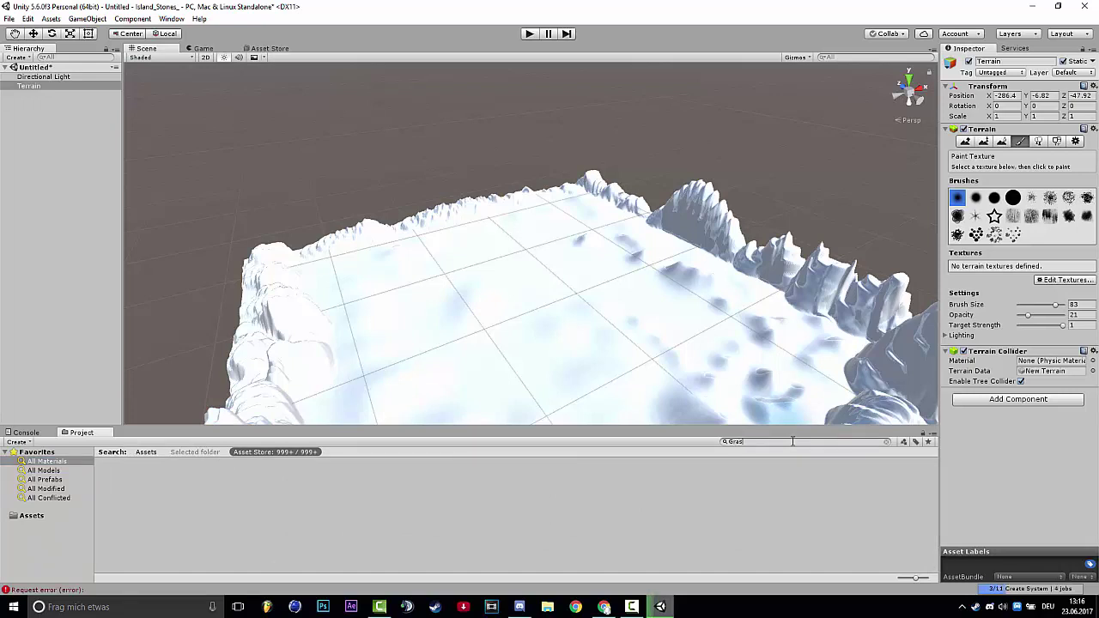
{"action": "type", "text": "s"}
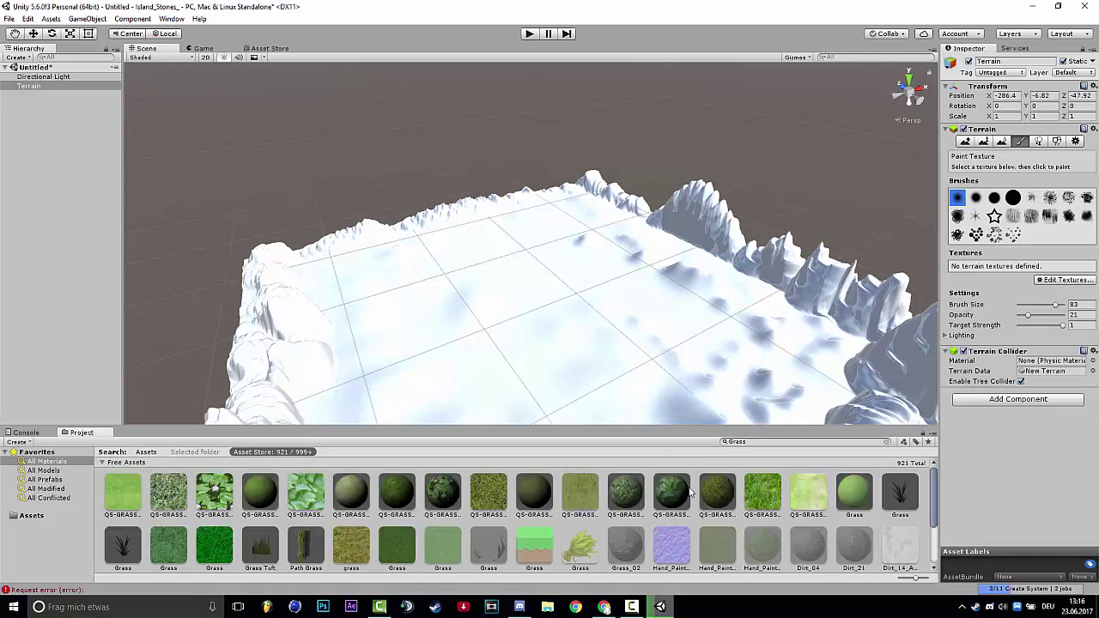
Import the complete free Hand Painted Grass Texture package, check its folder, and return to the project's root Assets folder
{"action": "left_click", "coordinate": [720, 552]}
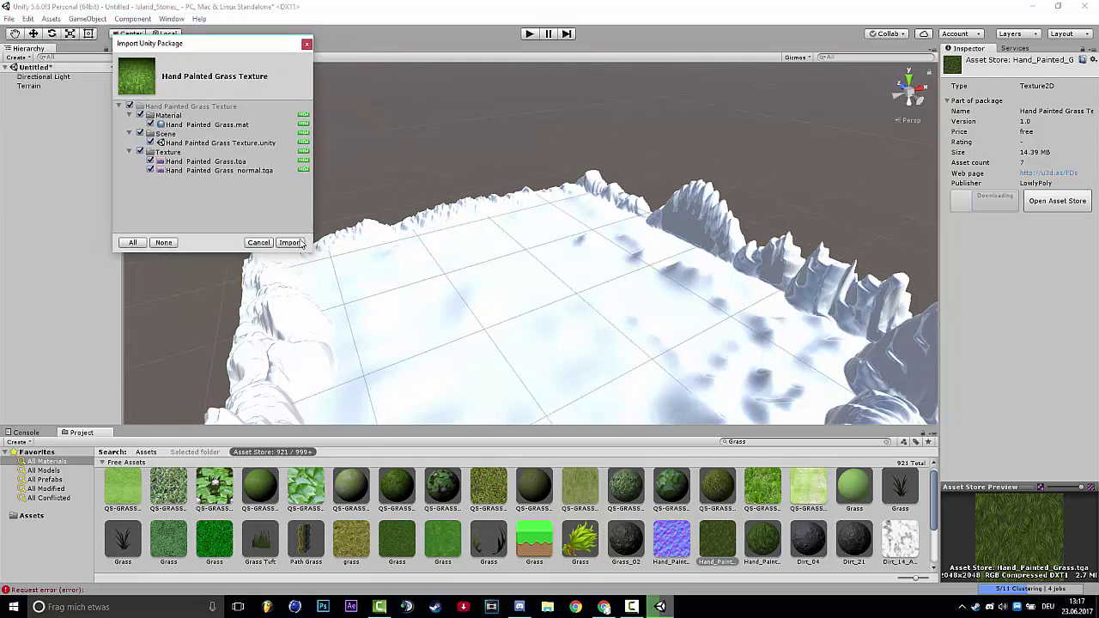
{"action": "left_click", "coordinate": [290, 245]}
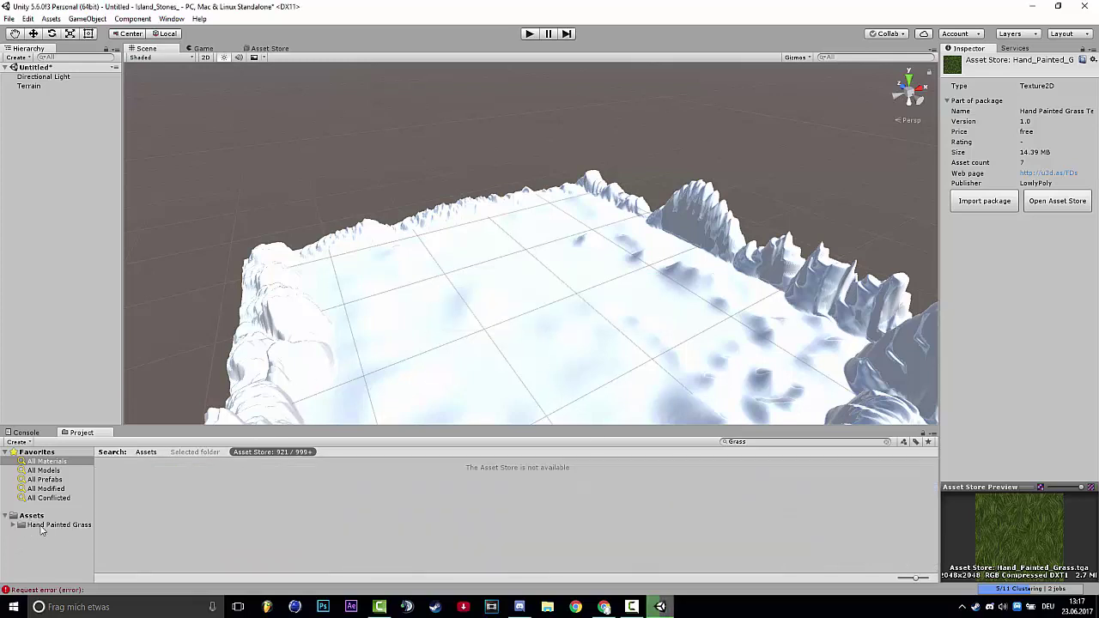
{"action": "left_click", "coordinate": [40, 527]}
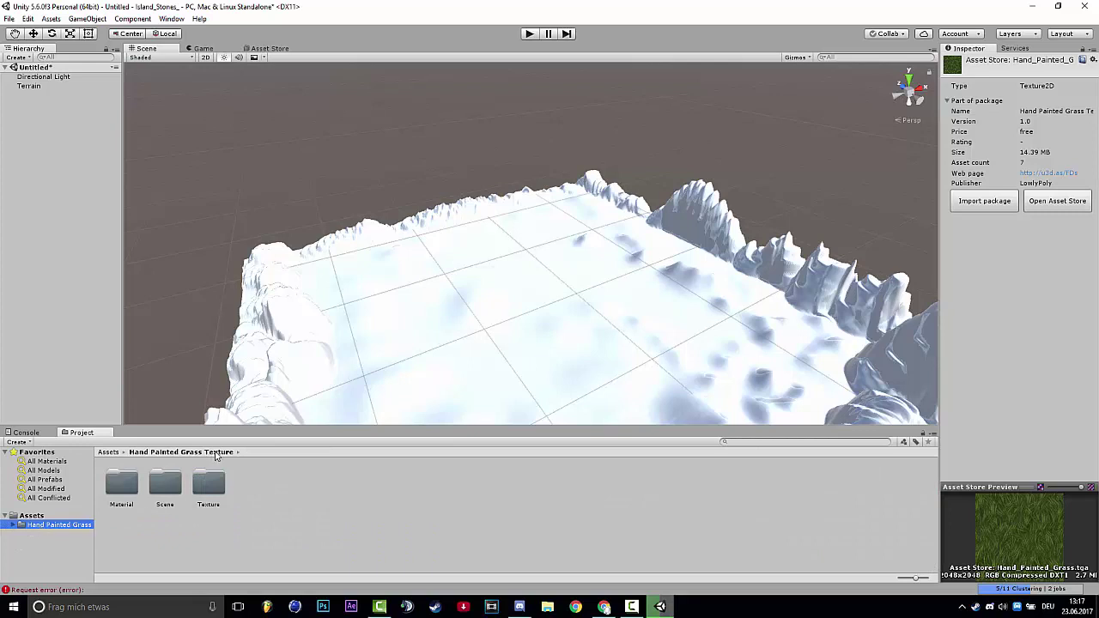
{"action": "right_click_drag", "start_coordinate": [560, 307], "coordinate": [637, 295]}
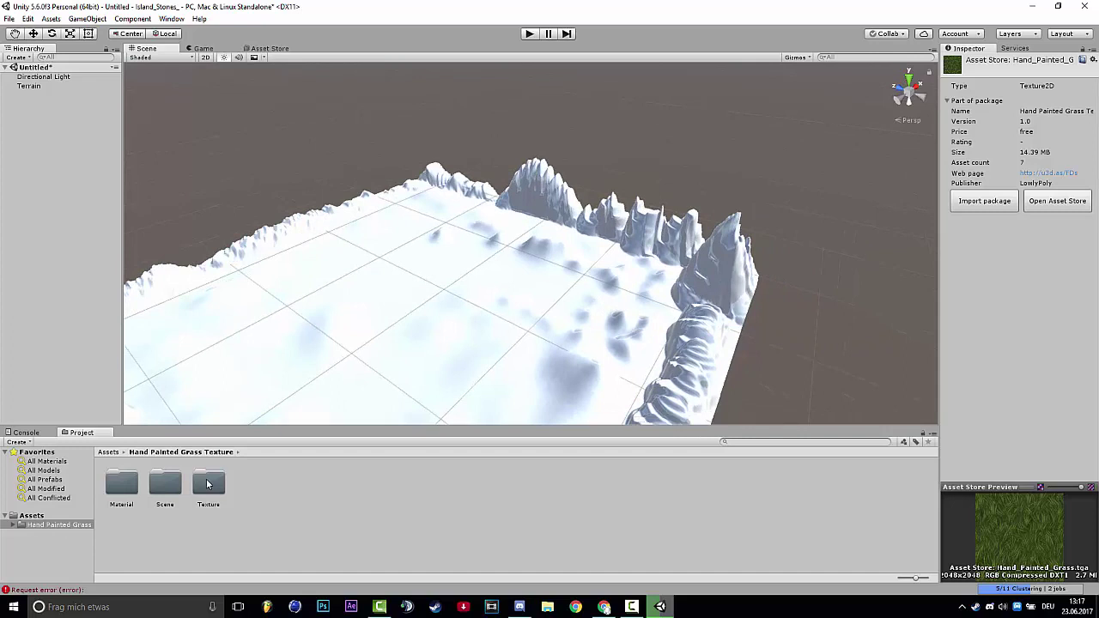
{"action": "left_click", "coordinate": [48, 517]}
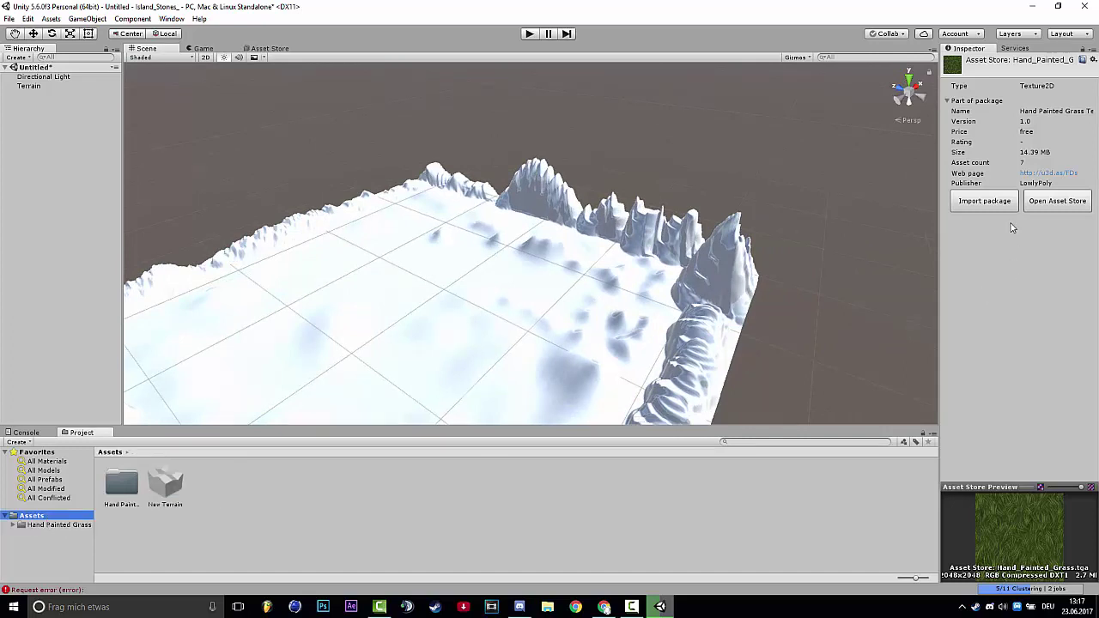
Start a new paint texture for the terrain and choose Hand_Painted_Grass as its albedo map
{"action": "right_click_drag", "start_coordinate": [515, 298], "coordinate": [482, 304]}
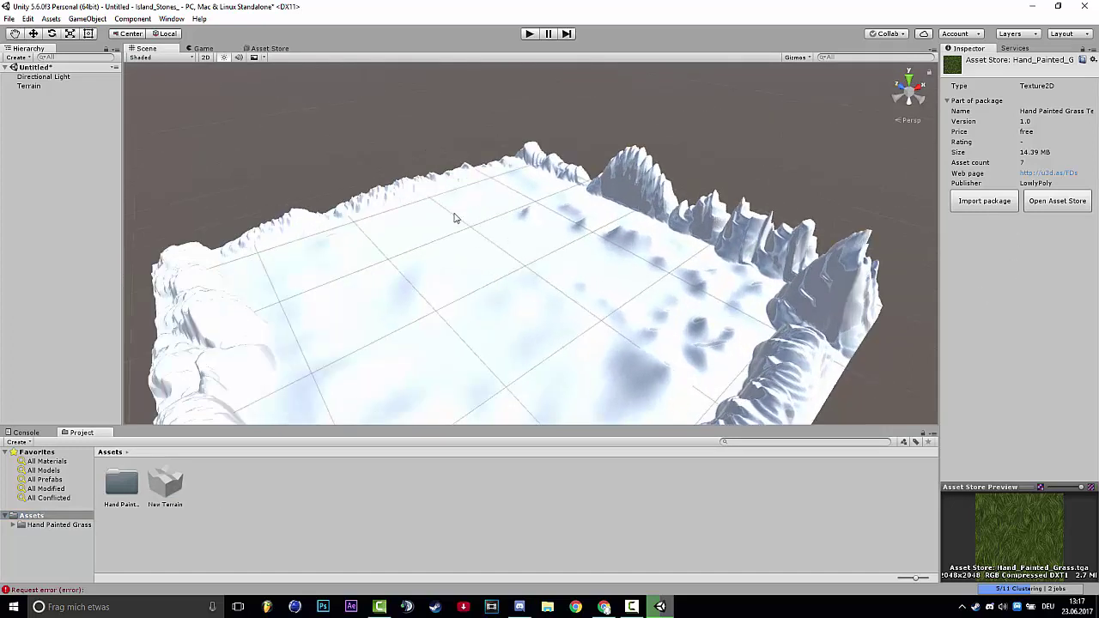
{"action": "left_click", "coordinate": [808, 318]}
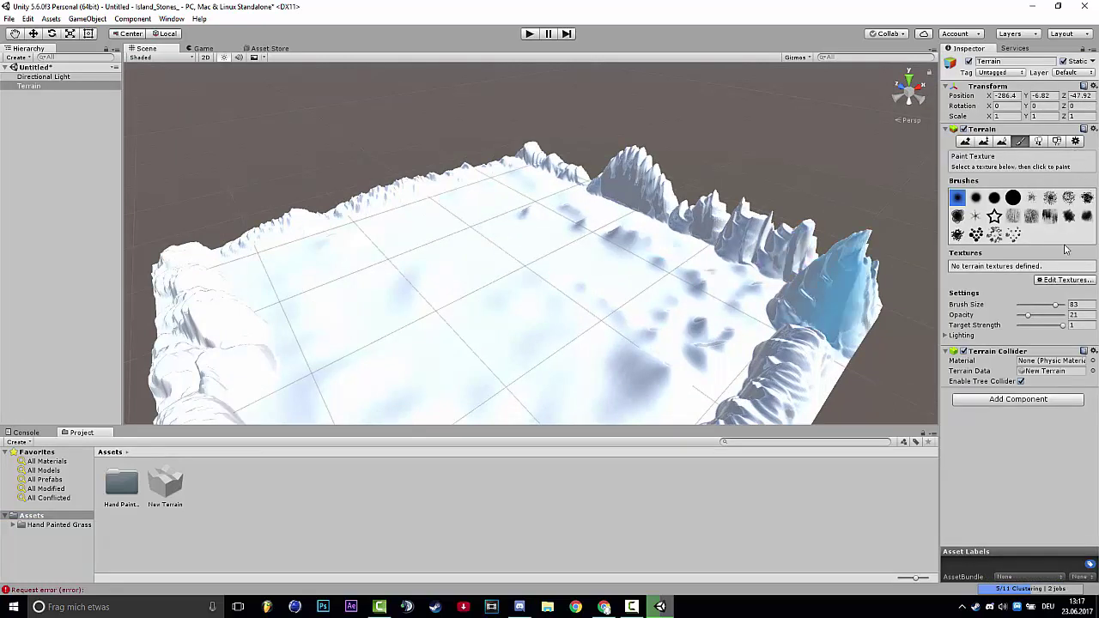
{"action": "left_click", "coordinate": [1065, 281]}
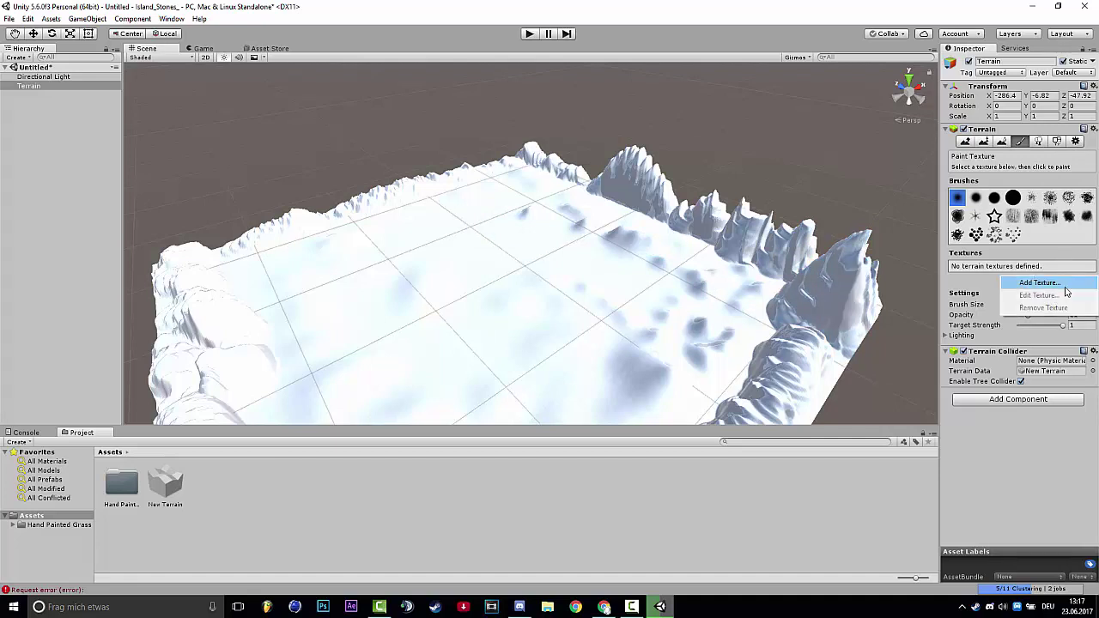
{"action": "left_click", "coordinate": [1063, 286]}
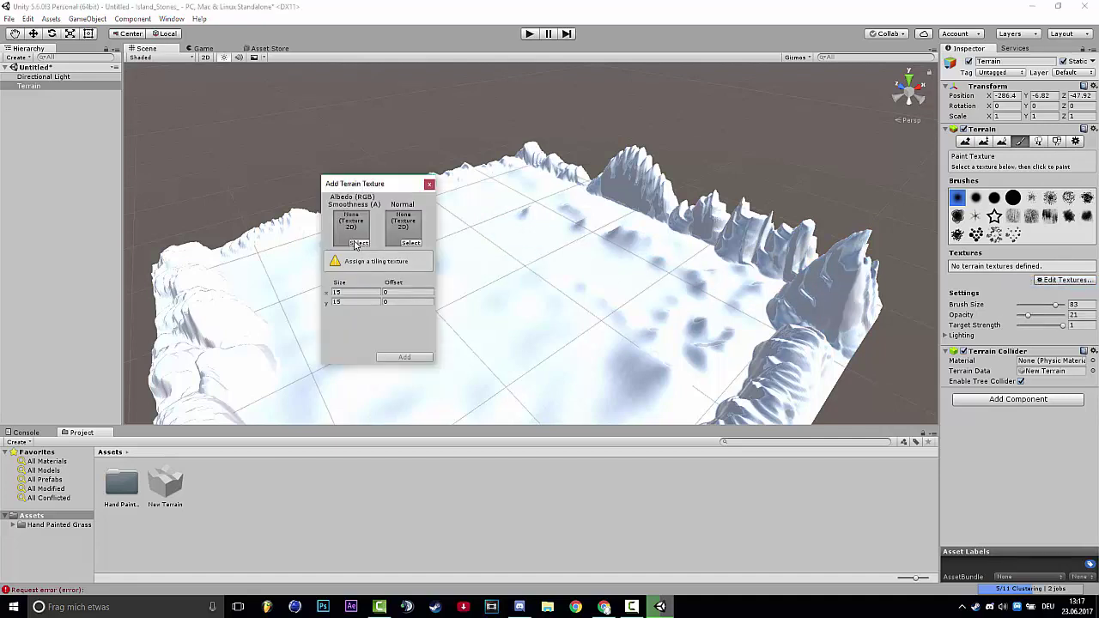
{"action": "left_click", "coordinate": [358, 243]}
{"action": "left_click", "coordinate": [76, 67]}
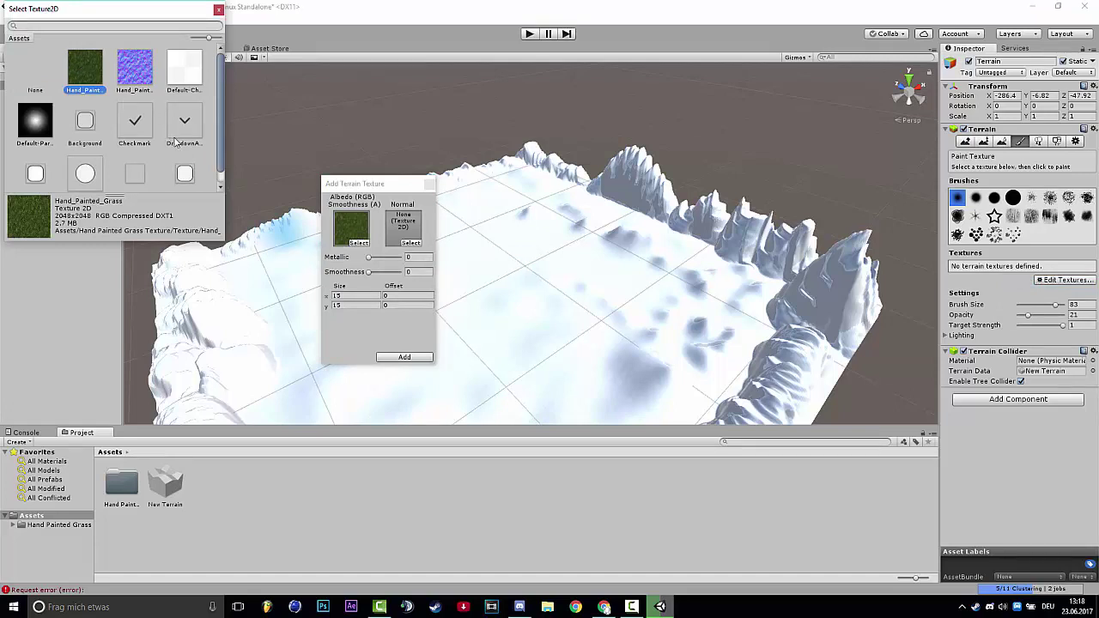
{"action": "left_click", "coordinate": [413, 244]}
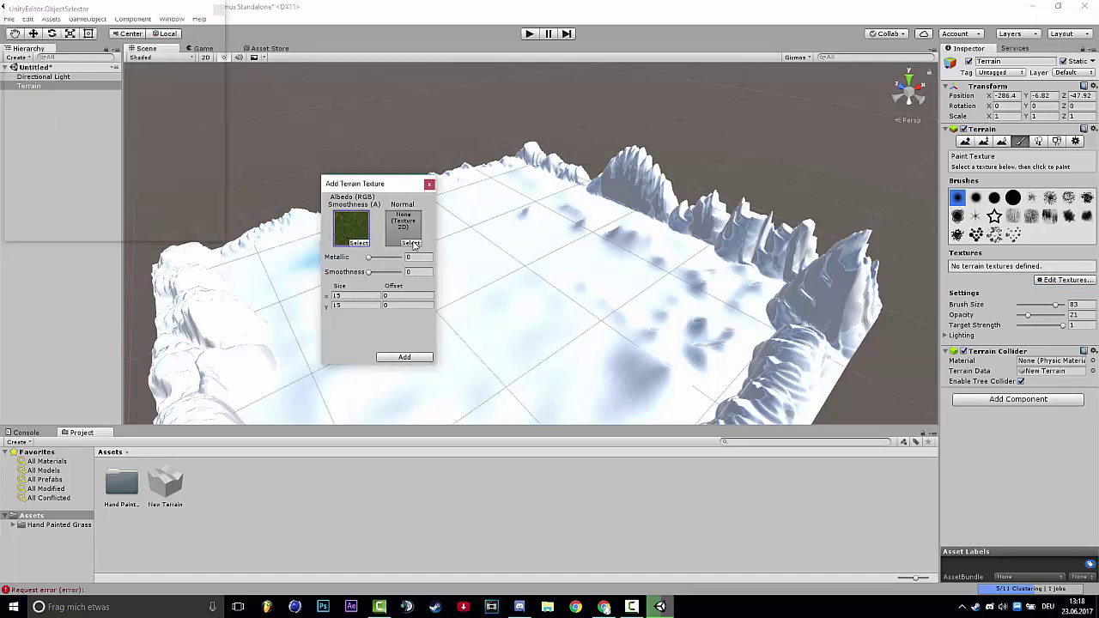
{"action": "left_click", "coordinate": [136, 68]}
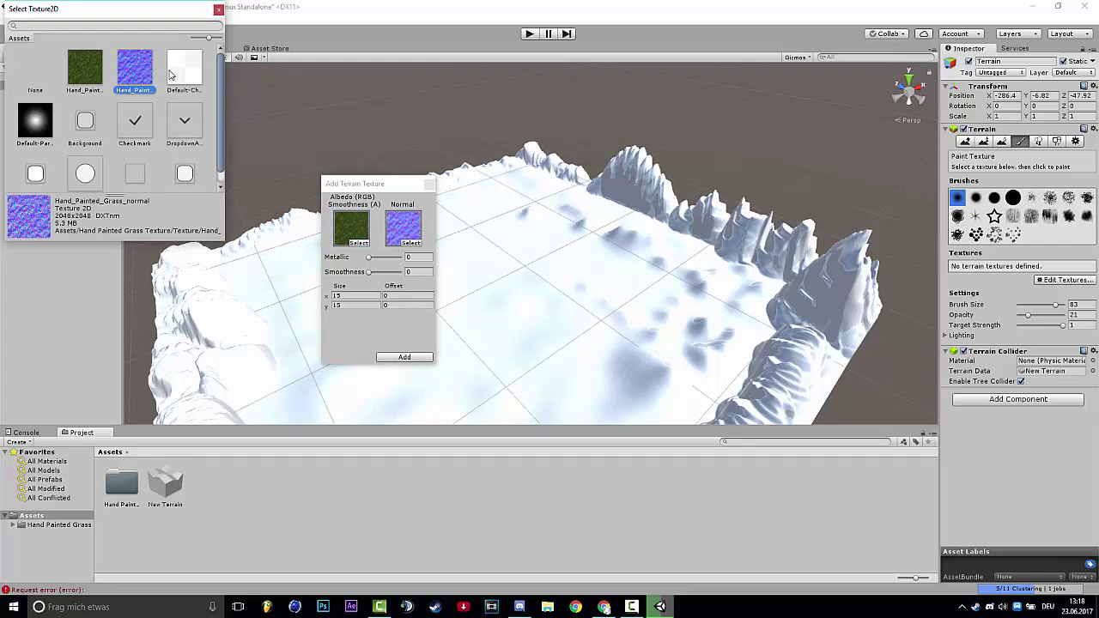
{"action": "left_click", "coordinate": [219, 9]}
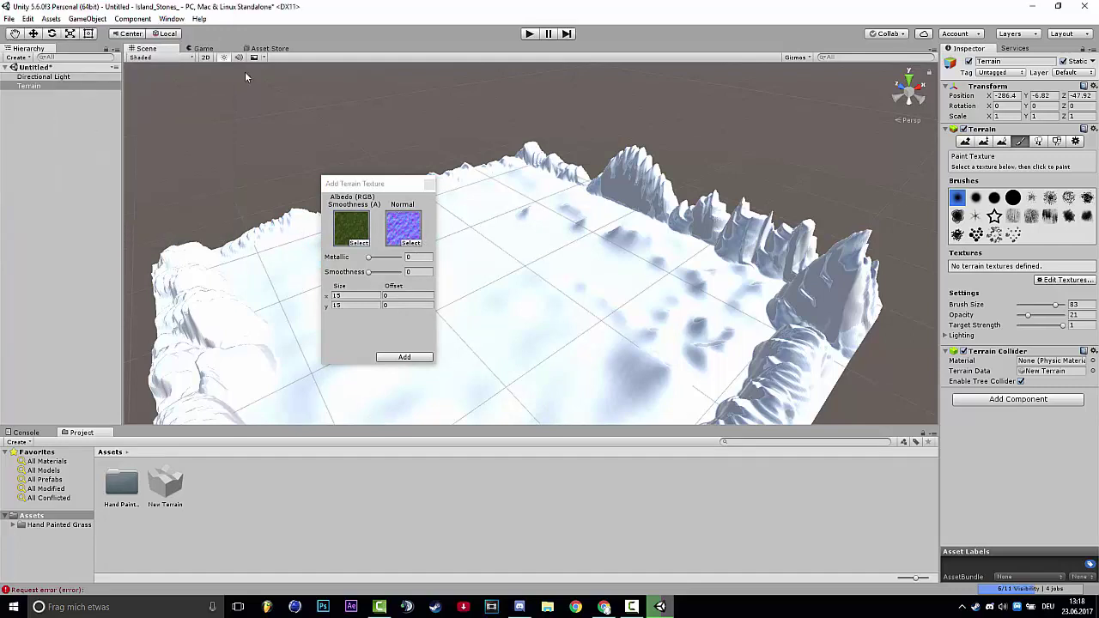
{"action": "left_click", "coordinate": [413, 244]}
{"action": "left_click", "coordinate": [34, 75]}
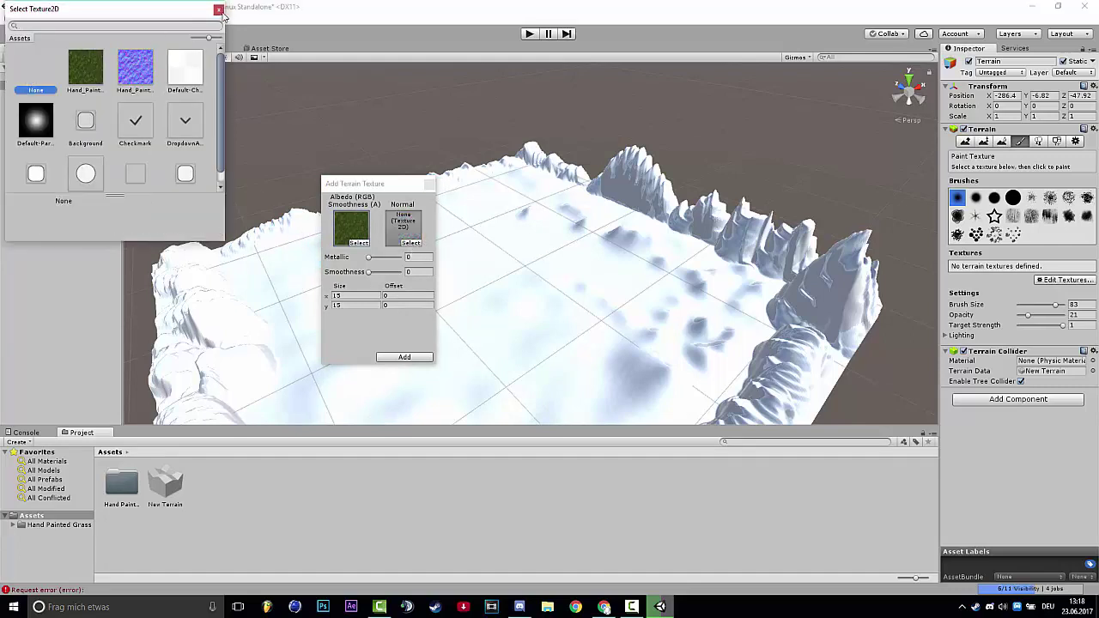
{"action": "left_click", "coordinate": [219, 9]}
Add the grass texture with size 15 by 15 to the terrain and inspect the landscape from several sides
{"action": "left_click", "coordinate": [402, 358]}
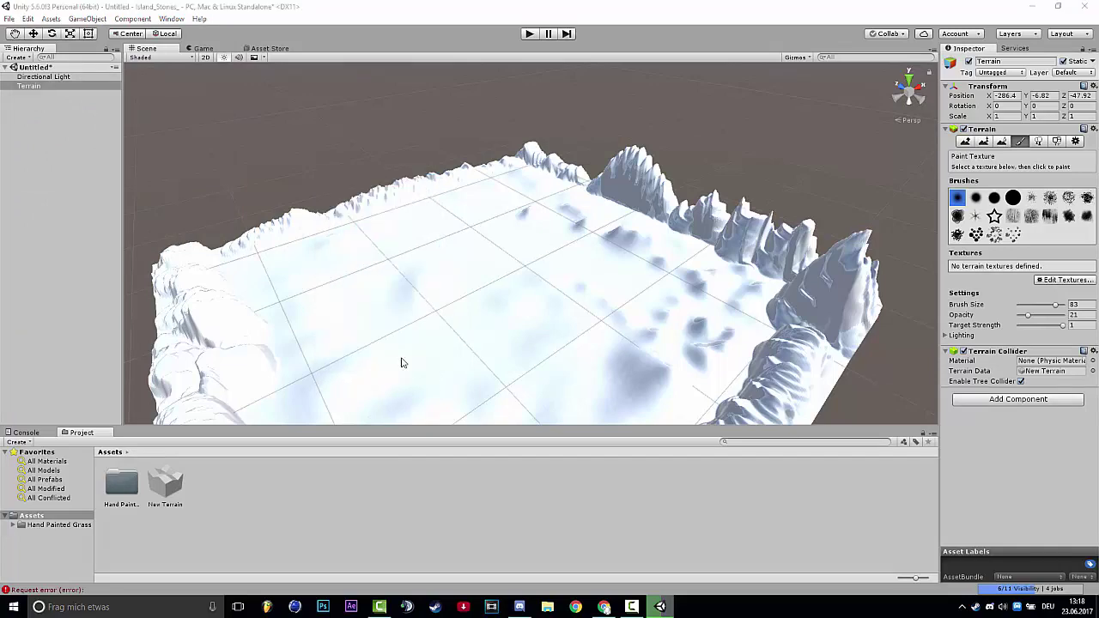
{"action": "left_click_drag", "start_coordinate": [417, 351], "coordinate": [305, 403], "text": "alt"}
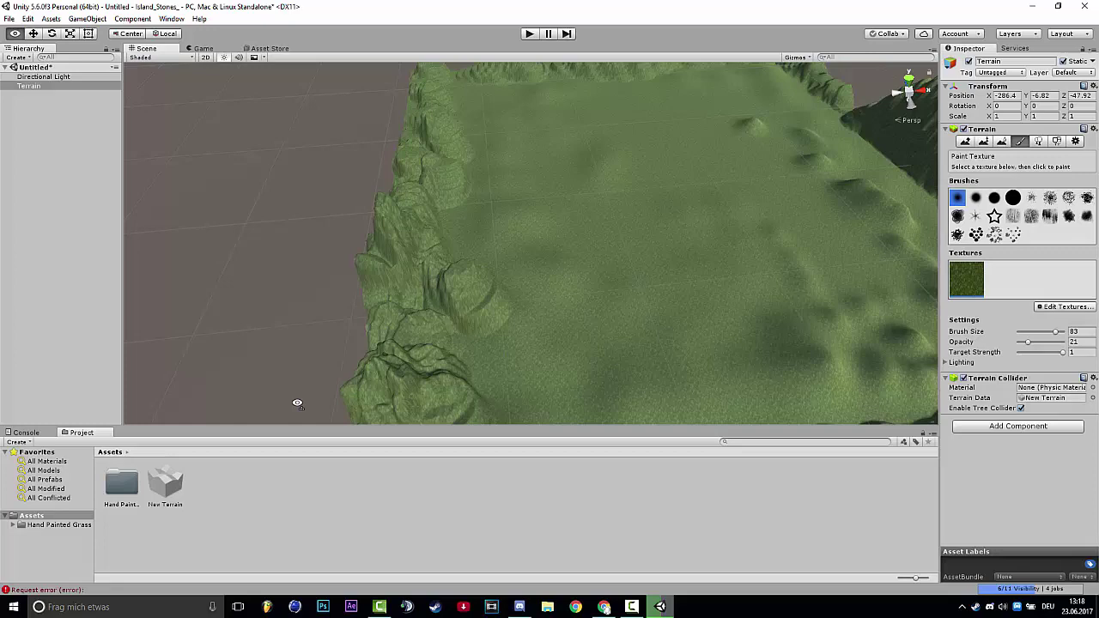
{"action": "right_click_drag", "start_coordinate": [297, 402], "coordinate": [296, 401]}
{"action": "mouse_move", "coordinate": [327, 367]}
{"action": "right_mouse_down"}
{"action": "mouse_move", "coordinate": [545, 267]}
{"action": "mouse_move", "coordinate": [386, 237]}
{"action": "right_mouse_up"}
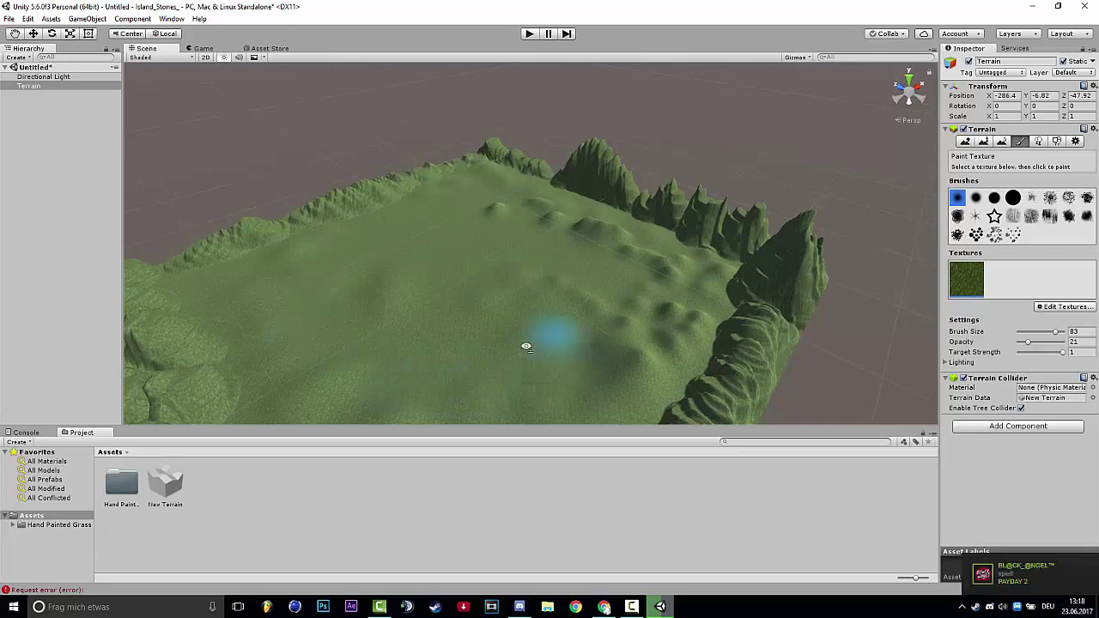
{"action": "right_click_drag", "start_coordinate": [527, 346], "coordinate": [687, 254]}
{"action": "mouse_move", "coordinate": [846, 199]}
{"action": "right_mouse_down"}
{"action": "mouse_move", "coordinate": [788, 237]}
{"action": "mouse_move", "coordinate": [695, 376]}
{"action": "mouse_move", "coordinate": [704, 380]}
{"action": "mouse_move", "coordinate": [807, 204]}
{"action": "mouse_move", "coordinate": [619, 290]}
{"action": "mouse_move", "coordinate": [611, 177]}
{"action": "mouse_move", "coordinate": [660, 185]}
{"action": "mouse_move", "coordinate": [805, 157]}
{"action": "mouse_move", "coordinate": [626, 215]}
{"action": "mouse_move", "coordinate": [785, 206]}
{"action": "mouse_move", "coordinate": [671, 201]}
{"action": "mouse_move", "coordinate": [802, 192]}
{"action": "mouse_move", "coordinate": [830, 247]}
{"action": "mouse_move", "coordinate": [533, 349]}
{"action": "mouse_move", "coordinate": [444, 314]}
{"action": "mouse_move", "coordinate": [429, 237]}
{"action": "mouse_move", "coordinate": [631, 157]}
{"action": "mouse_move", "coordinate": [741, 187]}
{"action": "mouse_move", "coordinate": [705, 339]}
{"action": "mouse_move", "coordinate": [736, 284]}
{"action": "mouse_move", "coordinate": [822, 212]}
{"action": "mouse_move", "coordinate": [821, 249]}
{"action": "mouse_move", "coordinate": [763, 254]}
{"action": "right_mouse_up"}
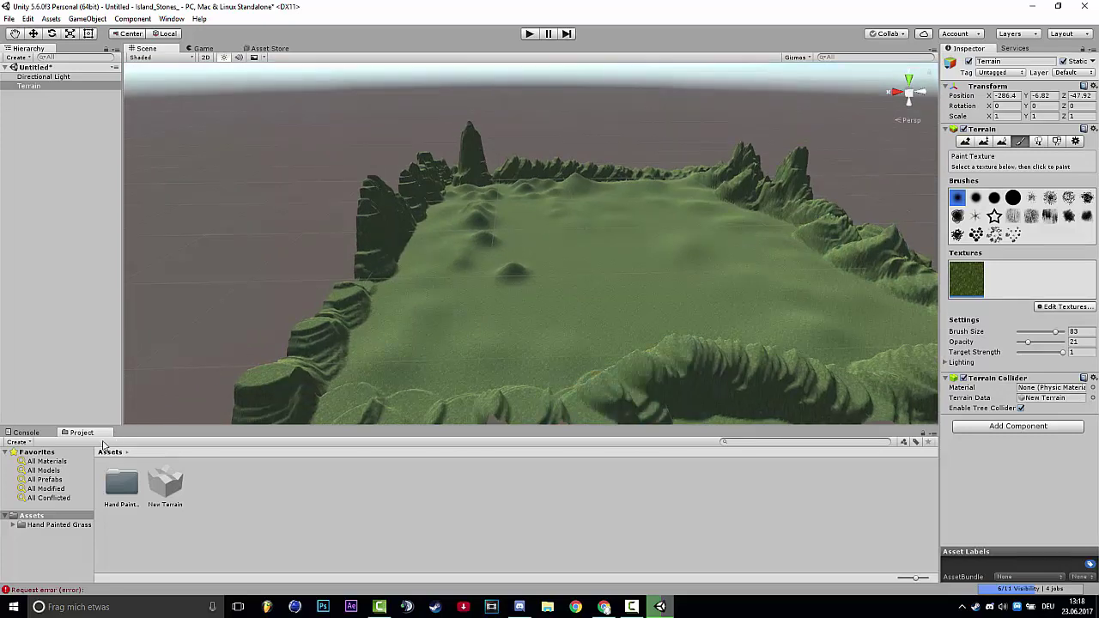
Browse the free models and the free materials offered in the Asset Store
{"action": "left_click", "coordinate": [44, 471]}
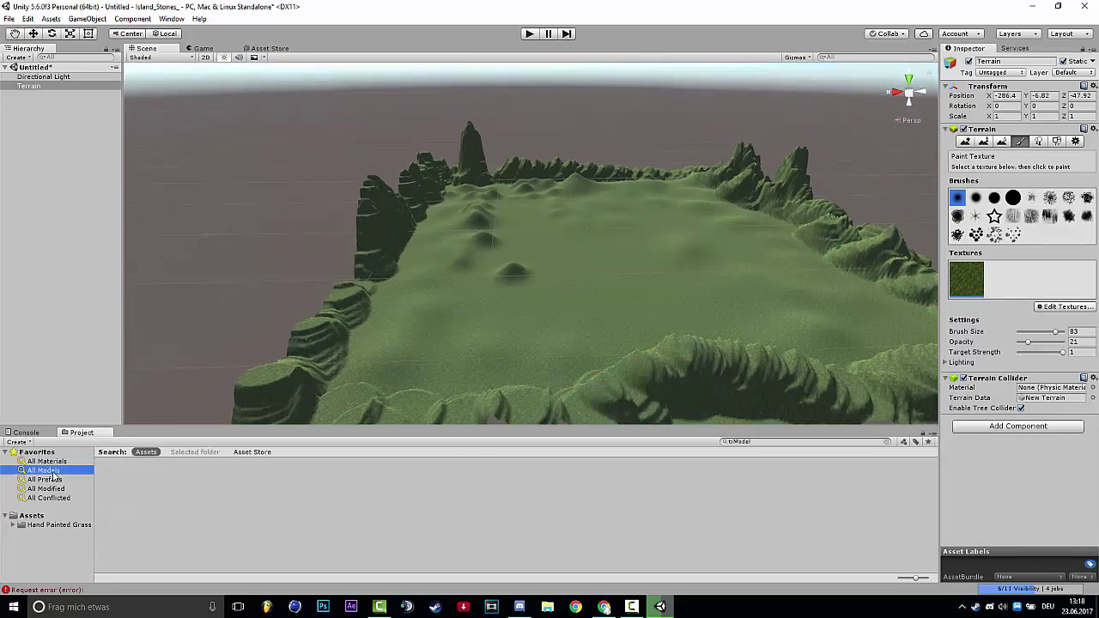
{"action": "left_click", "coordinate": [252, 453]}
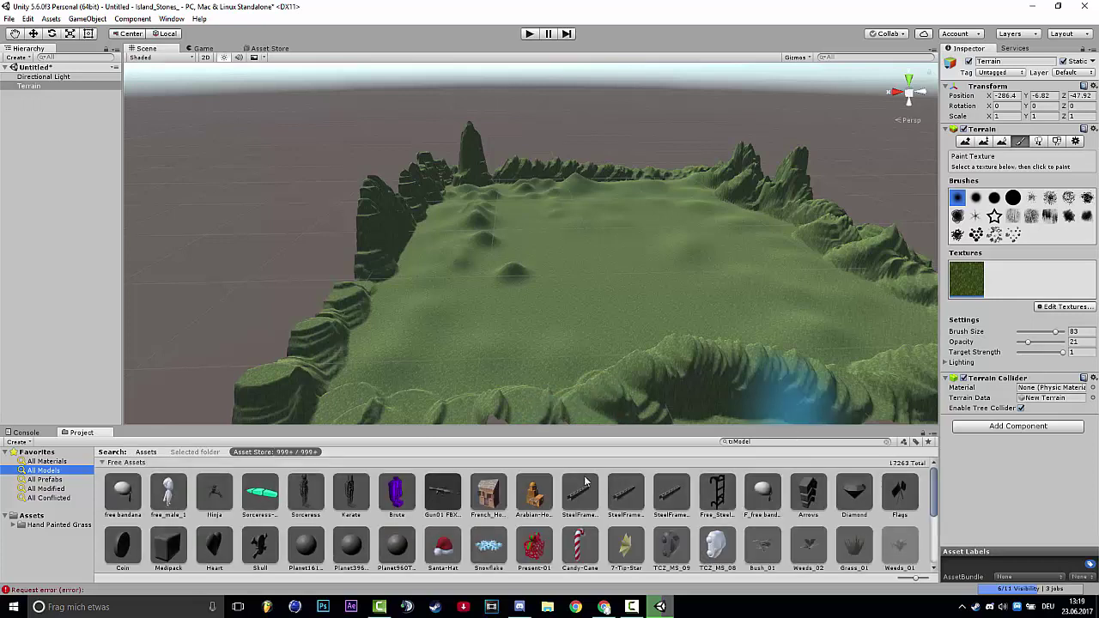
{"action": "scroll", "coordinate": [619, 558], "scroll_direction": "down", "scroll_amount": 2}
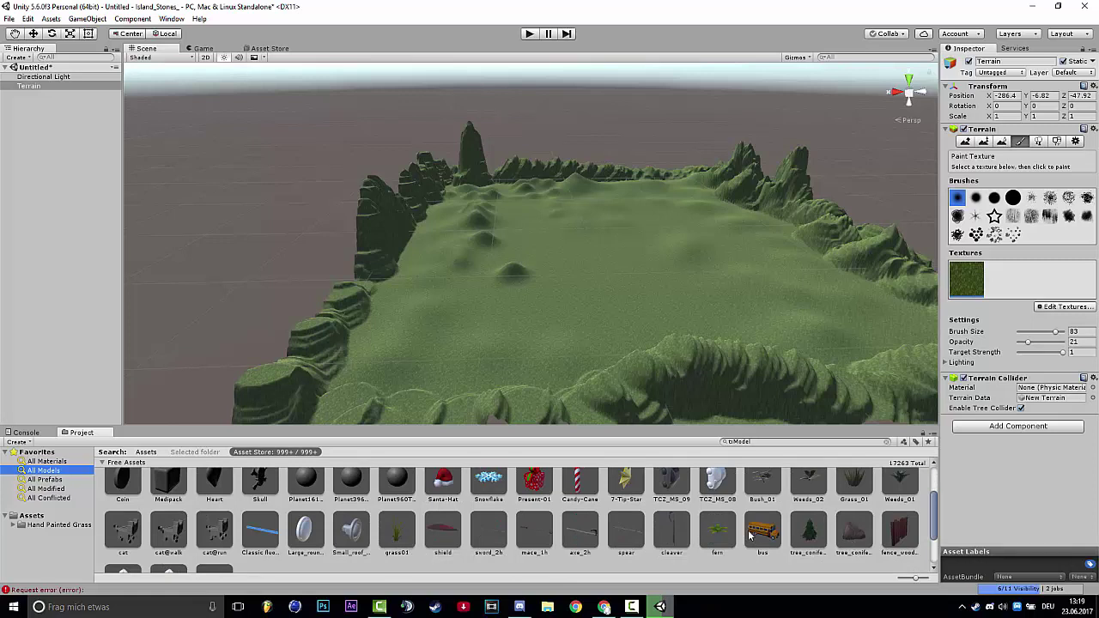
{"action": "scroll", "coordinate": [722, 533], "scroll_direction": "up", "scroll_amount": 1}
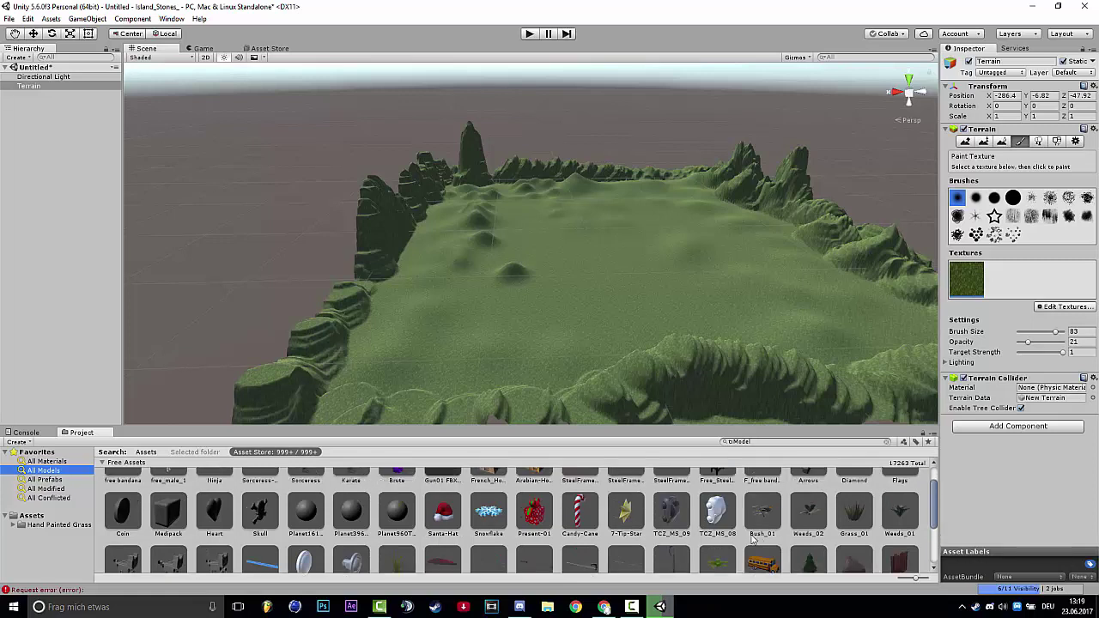
{"action": "left_click", "coordinate": [73, 463]}
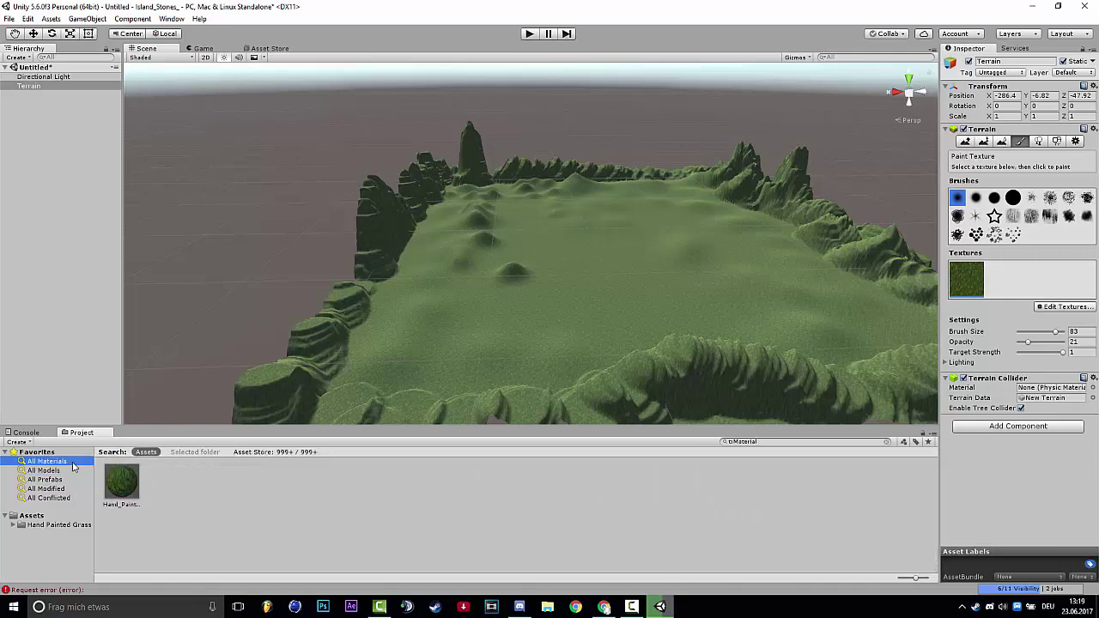
{"action": "left_click", "coordinate": [255, 452]}
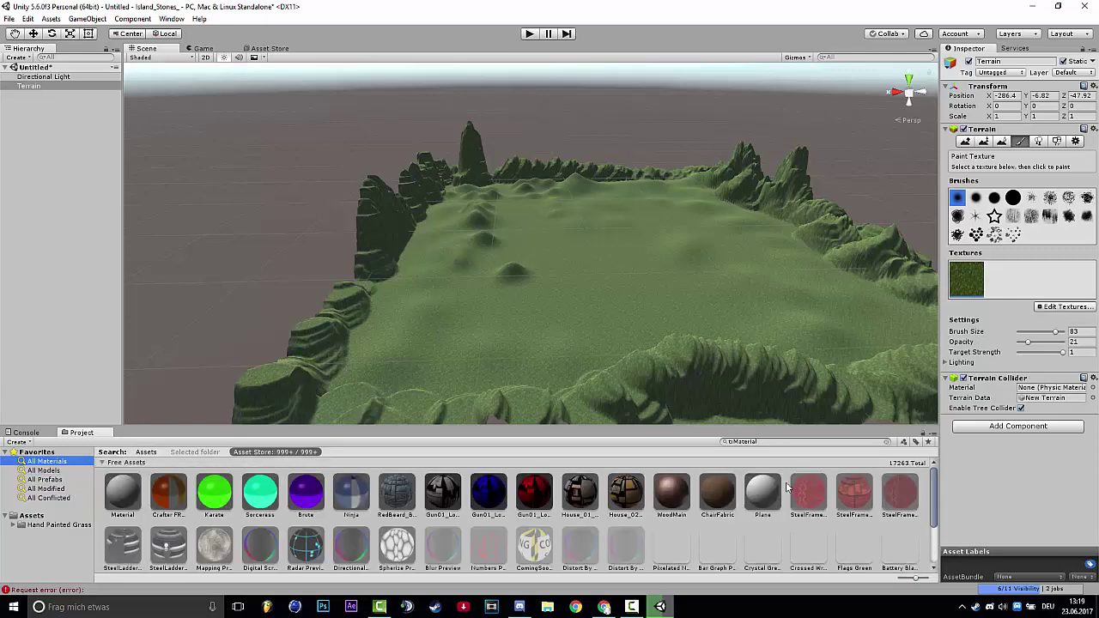
{"action": "scroll", "coordinate": [742, 510], "scroll_direction": "down", "scroll_amount": 2}
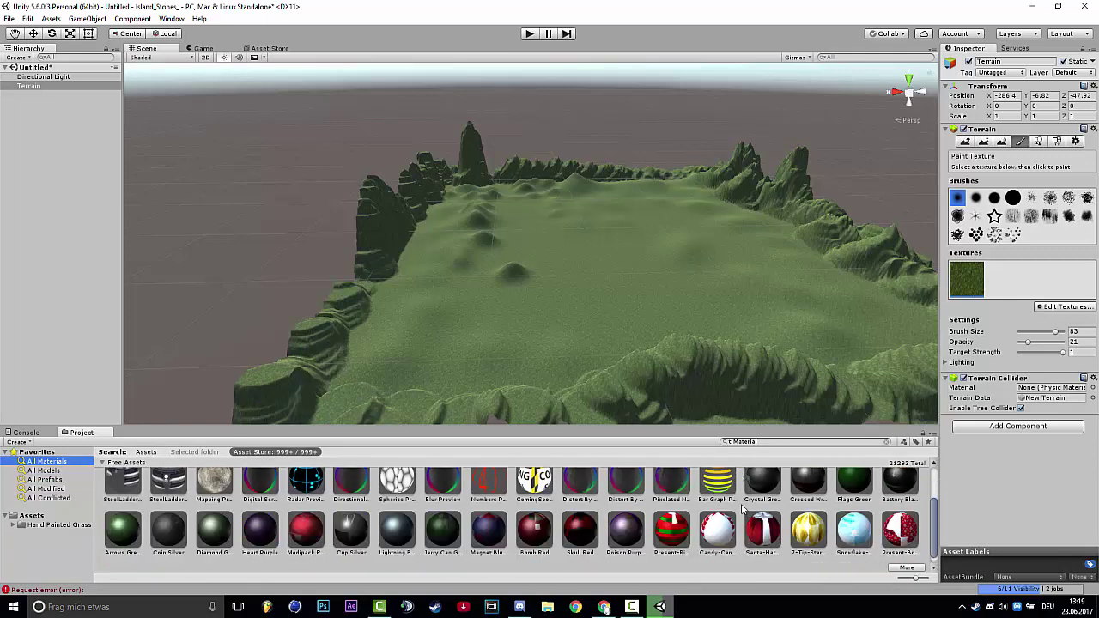
Search the Asset Store for "Stone" from within the project's asset browser
{"action": "left_click", "coordinate": [834, 441]}
{"action": "type", "text": "Stone"}
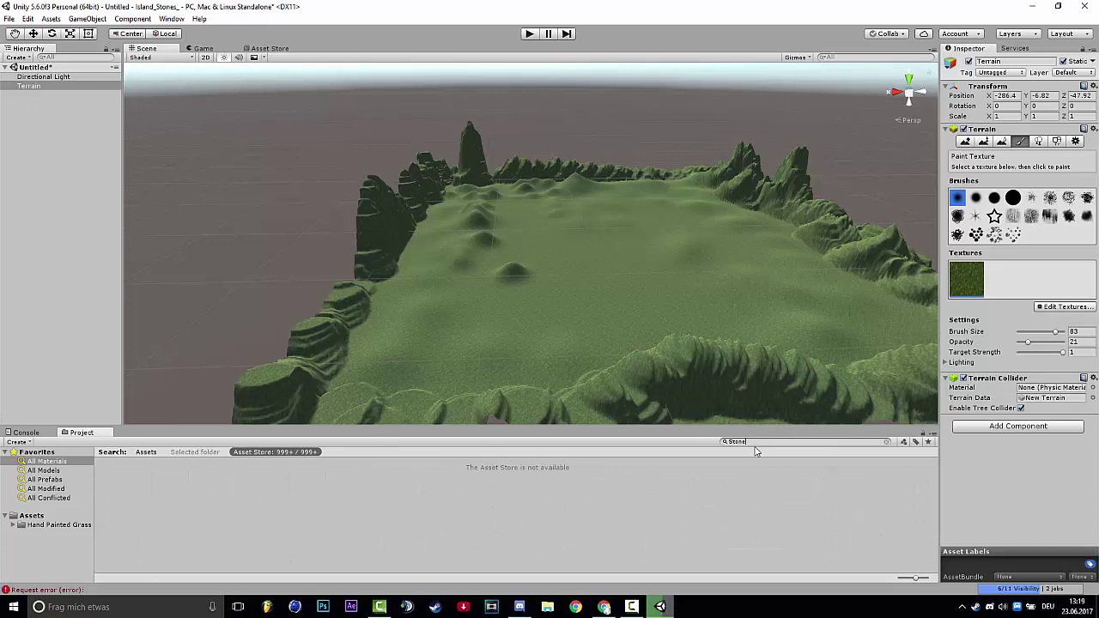
{"action": "left_click", "coordinate": [721, 446]}
{"action": "right_click_drag", "start_coordinate": [412, 361], "coordinate": [527, 372]}
{"action": "left_click_drag", "start_coordinate": [526, 374], "coordinate": [599, 386], "text": "alt"}
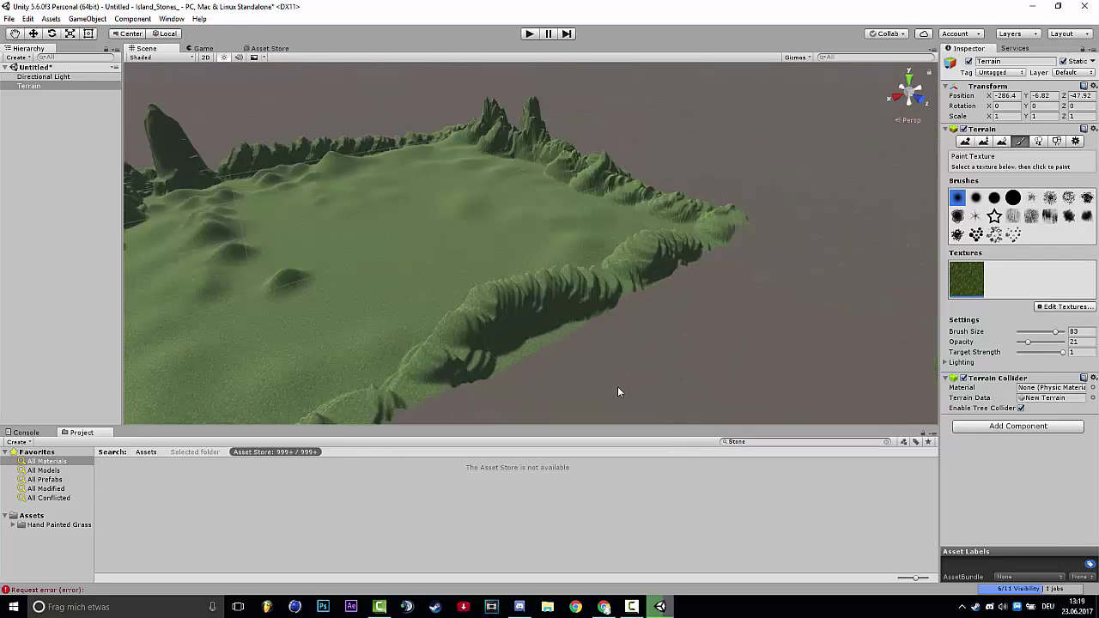
{"action": "left_click", "coordinate": [756, 443]}
{"action": "left_click", "coordinate": [756, 444]}
Raise the terrain along the outer foot of the front mountain ridge with brush size 83 and opacity 21
{"action": "left_click_drag", "start_coordinate": [642, 335], "coordinate": [534, 313], "text": "alt"}
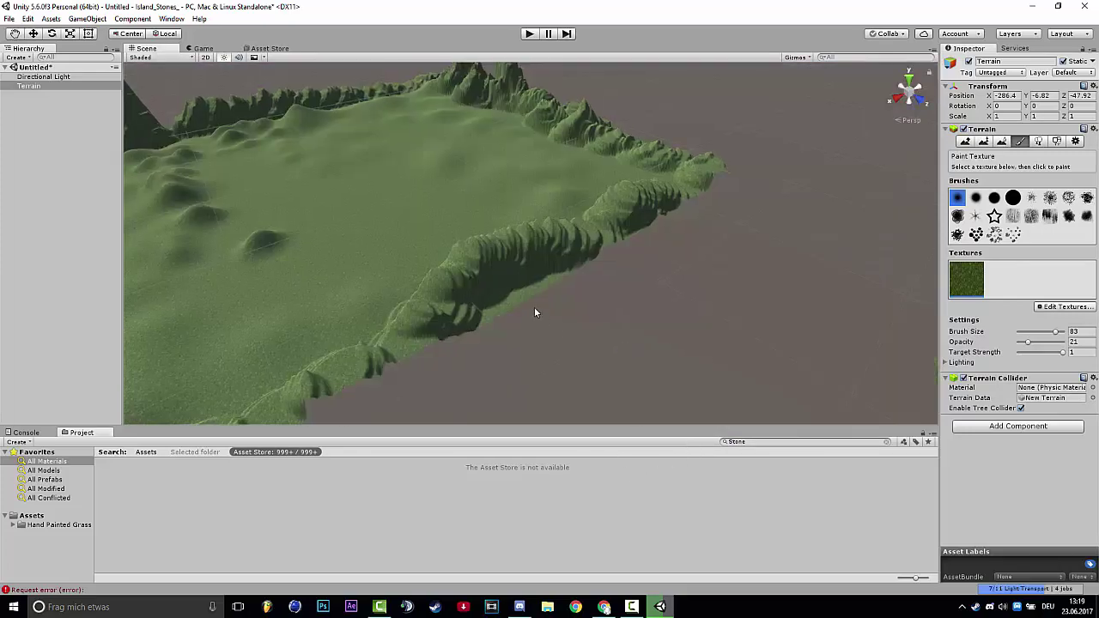
{"action": "left_click", "coordinate": [965, 140]}
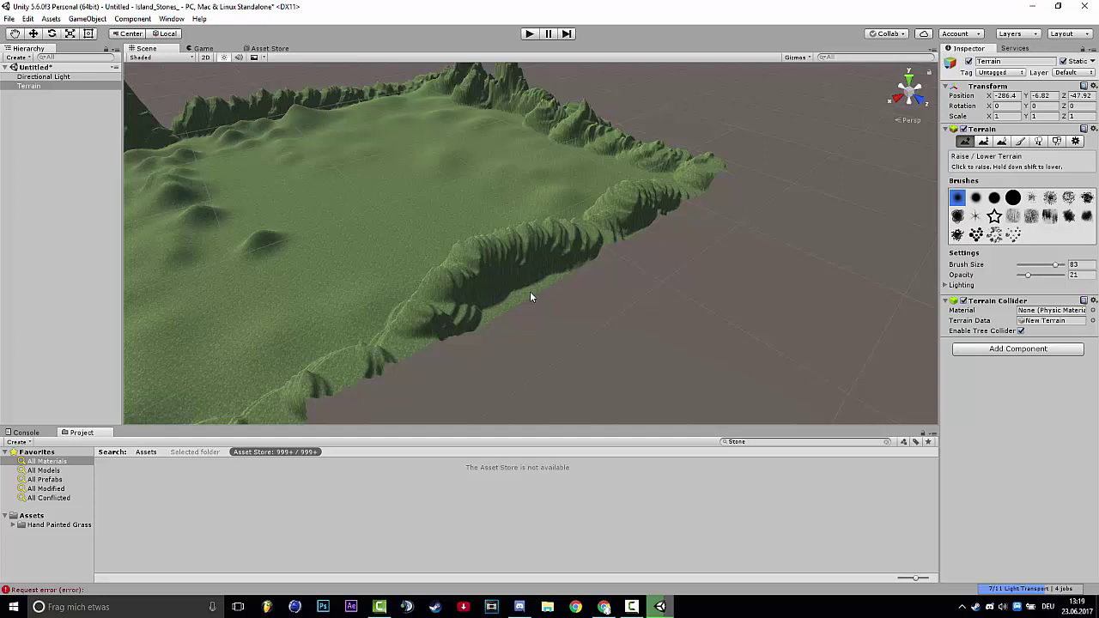
{"action": "left_click_drag", "start_coordinate": [503, 305], "coordinate": [569, 275]}
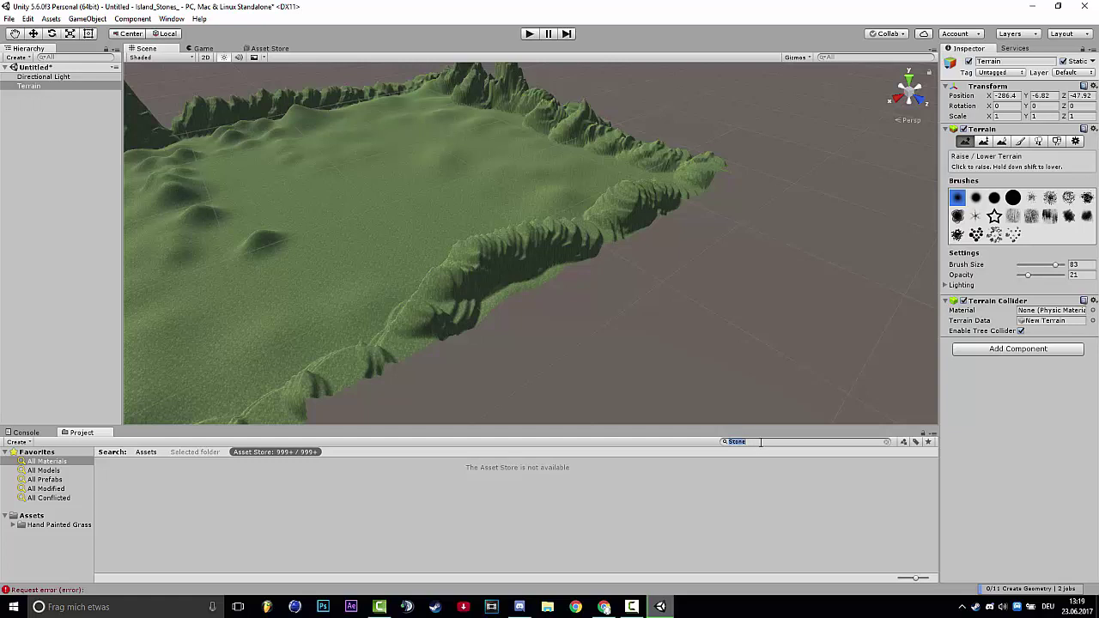
Repeat the Asset Store search for "Stone" and look through the first free assets
{"action": "type", "text": "S"}
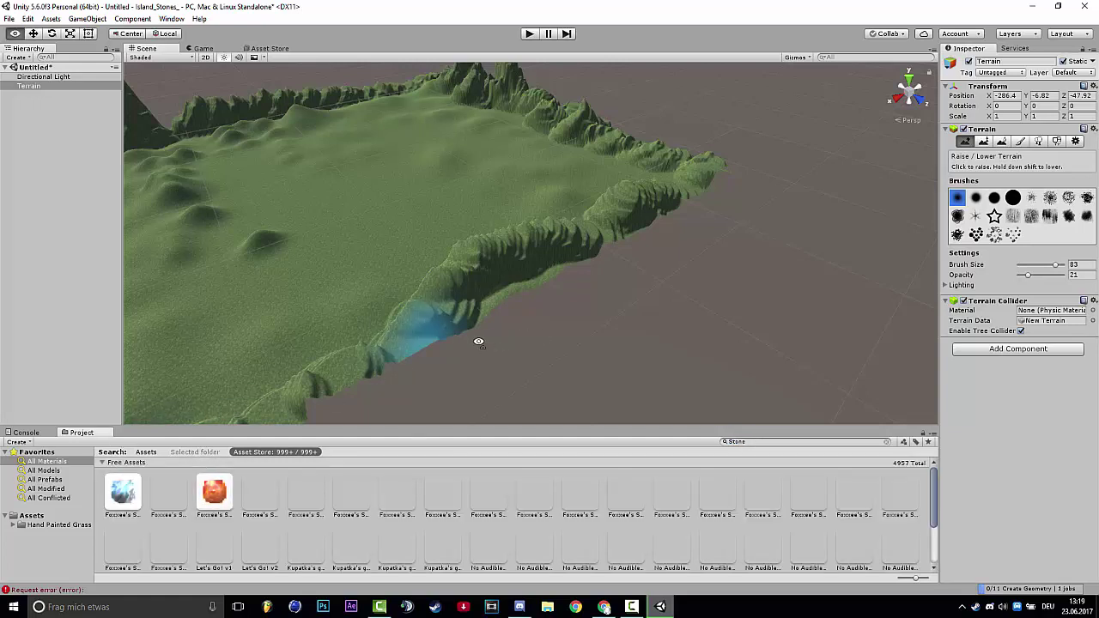
{"action": "left_click_drag", "start_coordinate": [480, 342], "coordinate": [398, 373], "text": "alt"}
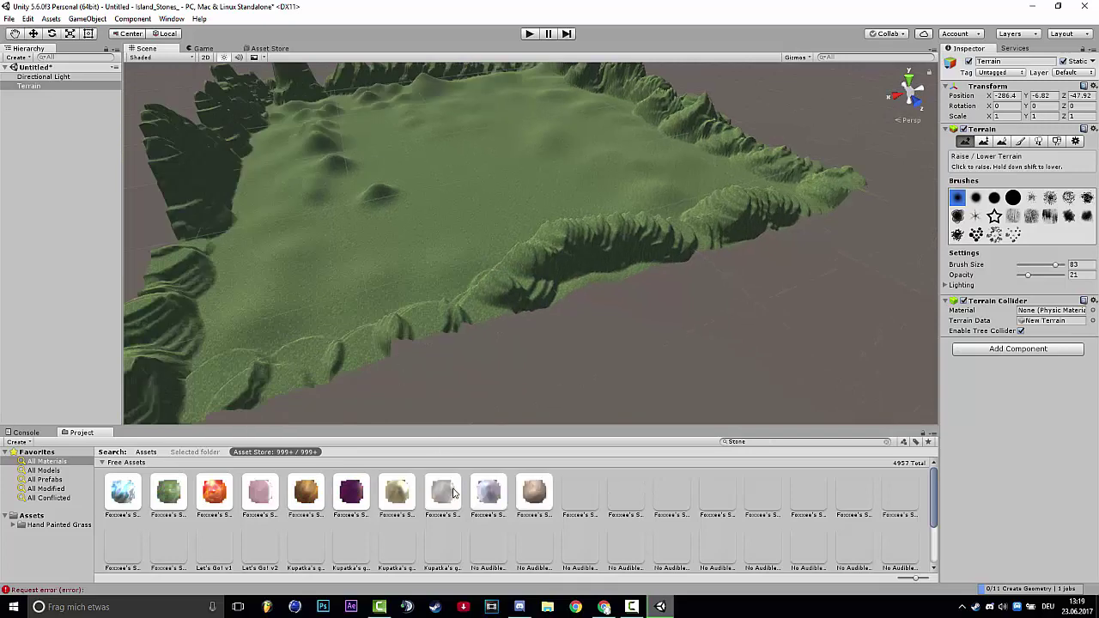
{"action": "scroll", "coordinate": [453, 492], "scroll_direction": "down", "scroll_amount": 1}
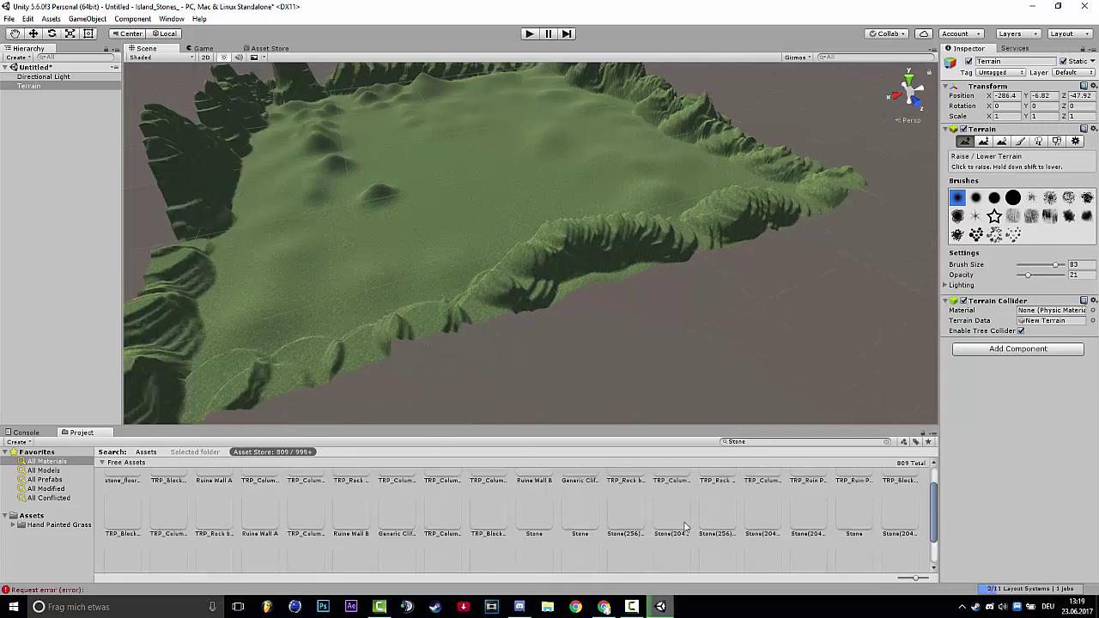
{"action": "scroll", "coordinate": [941, 519], "scroll_direction": "up", "scroll_amount": 2}
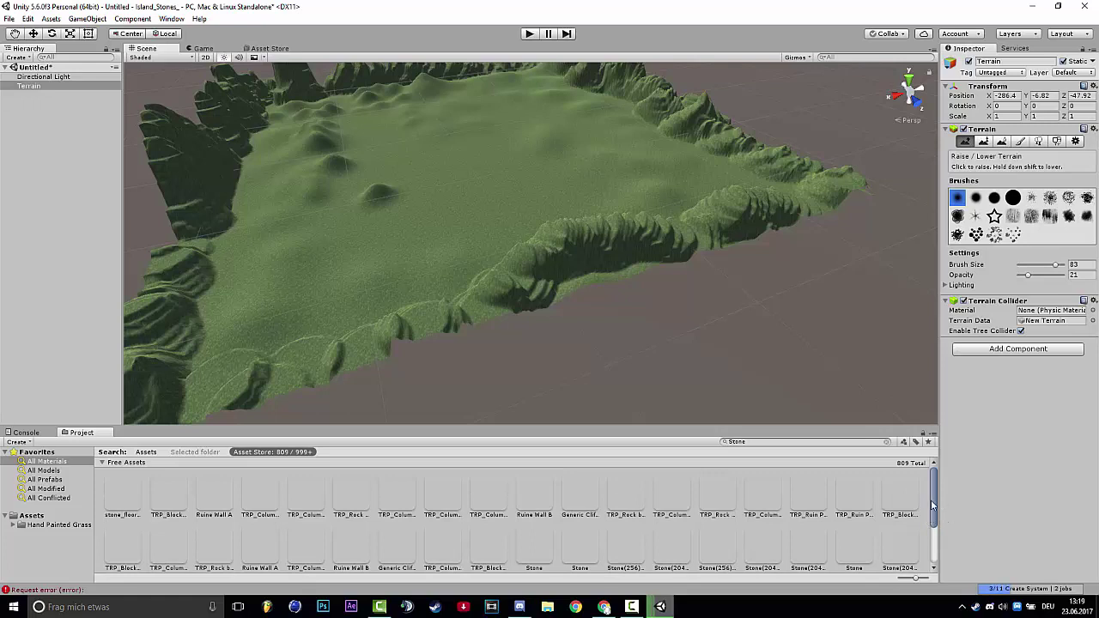
{"action": "left_click_drag", "start_coordinate": [940, 497], "coordinate": [935, 496]}
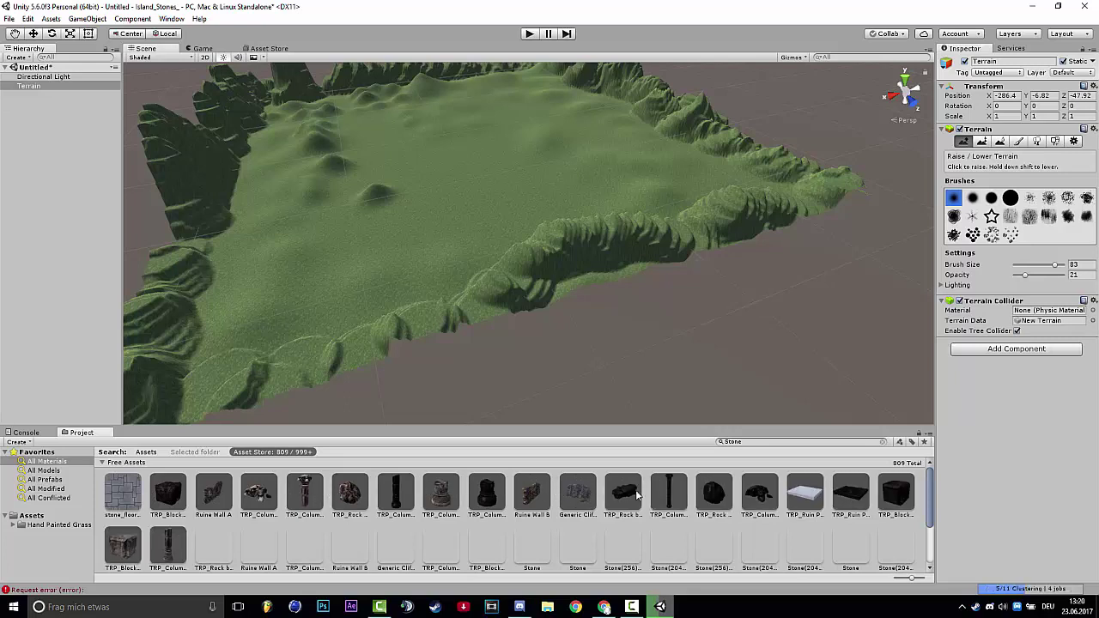
Look through the free stone assets and download the VV TexturePack package that contains the Stone material
{"action": "scroll", "coordinate": [761, 502], "scroll_direction": "down", "scroll_amount": 2}
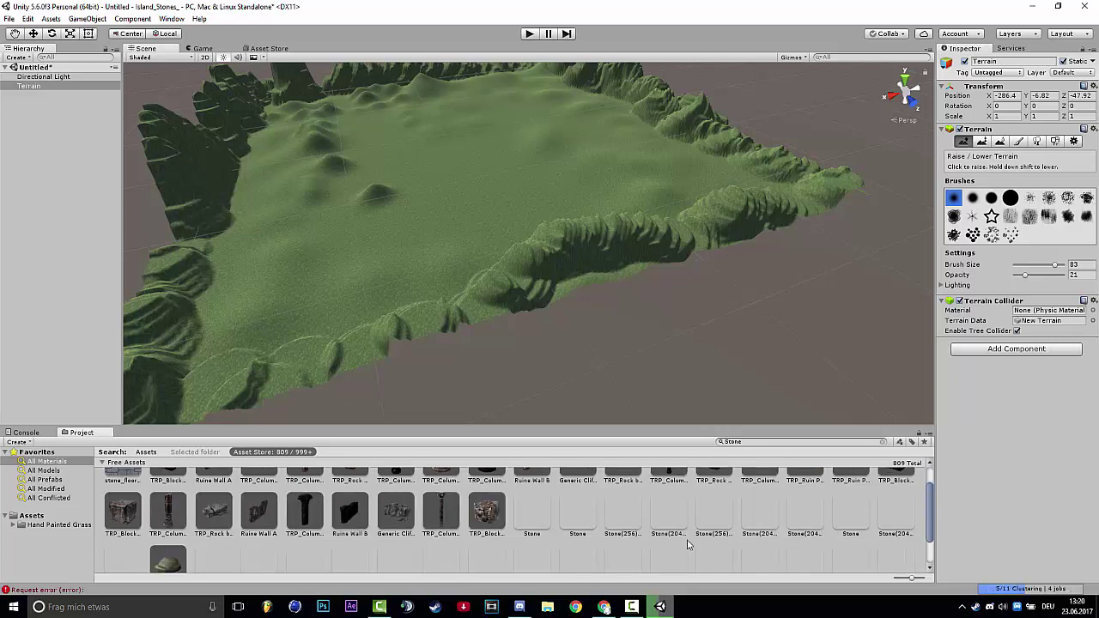
{"action": "scroll", "coordinate": [739, 524], "scroll_direction": "down", "scroll_amount": 2}
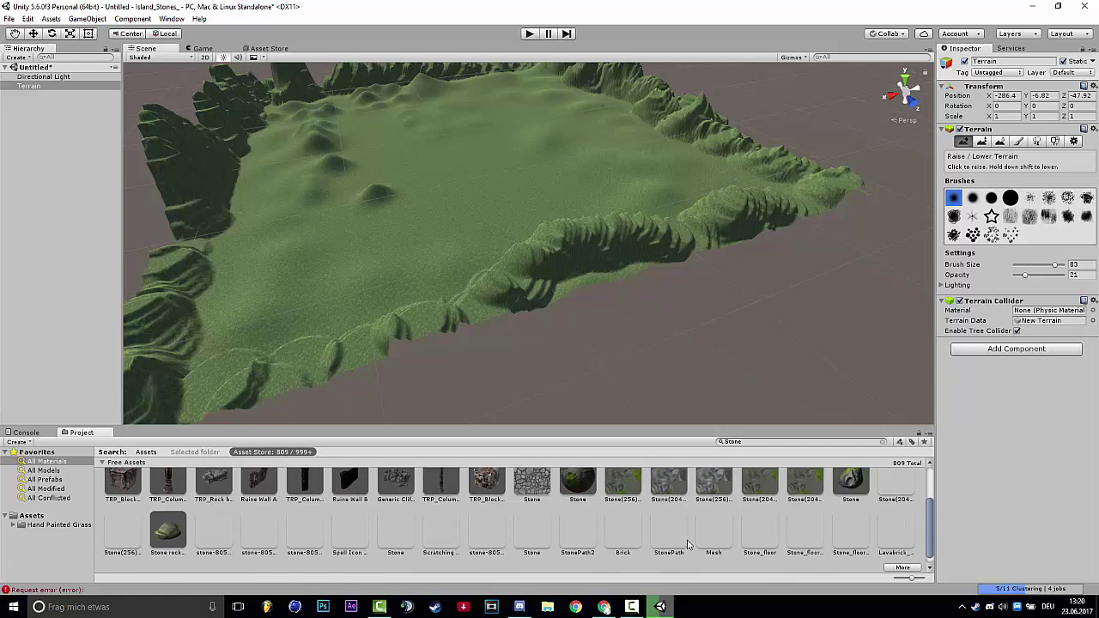
{"action": "scroll", "coordinate": [687, 543], "scroll_direction": "up", "scroll_amount": 2}
{"action": "scroll", "coordinate": [688, 544], "scroll_direction": "down", "scroll_amount": 2}
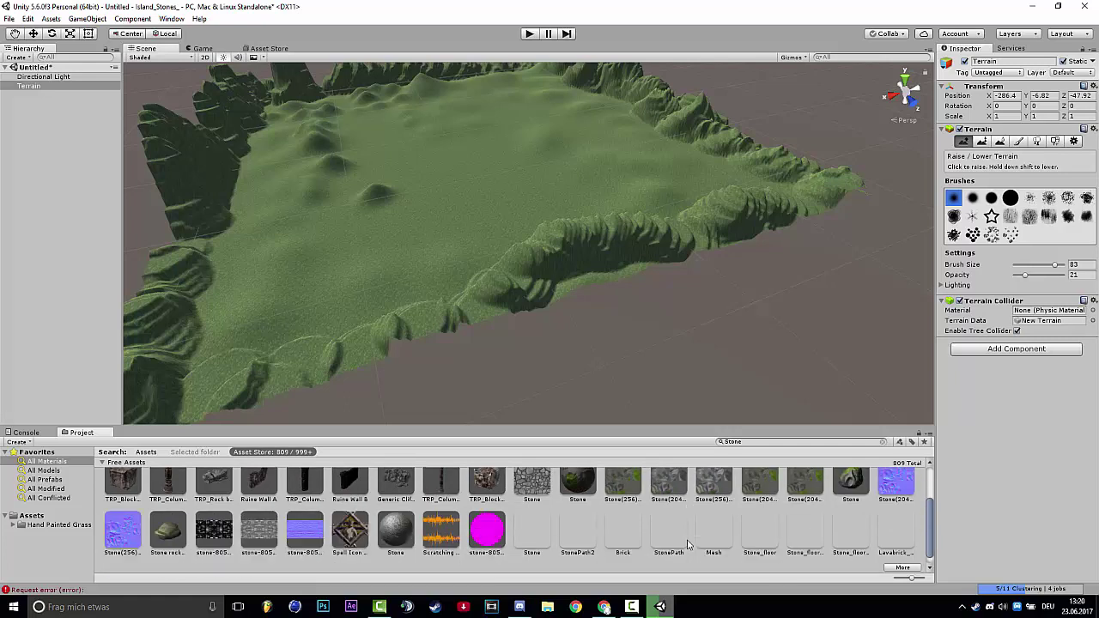
{"action": "left_click", "coordinate": [395, 519]}
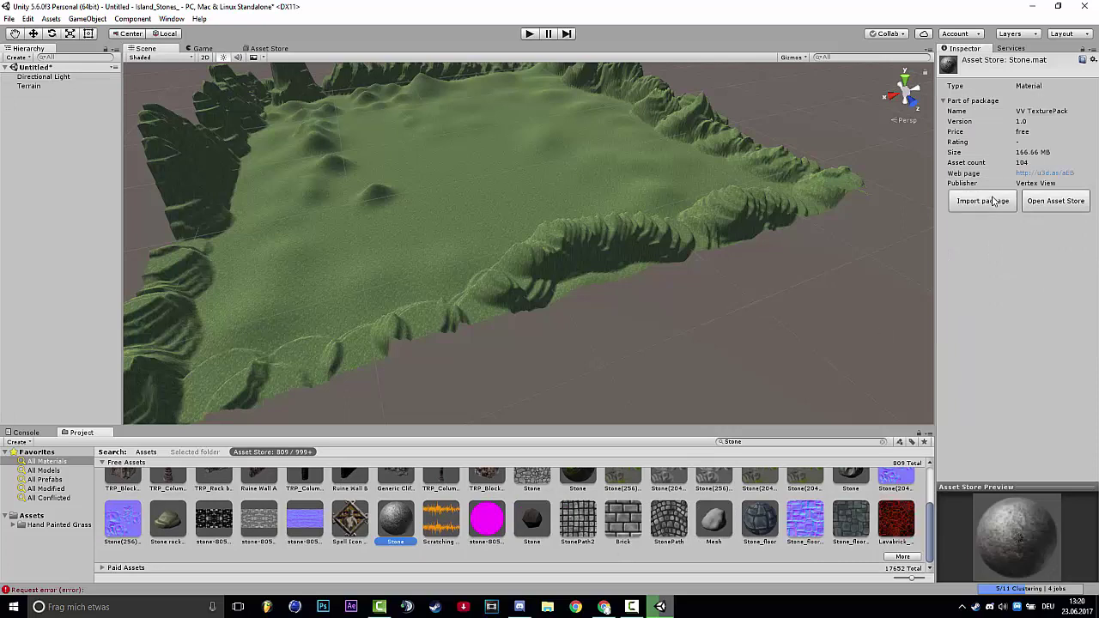
{"action": "left_click", "coordinate": [994, 201]}
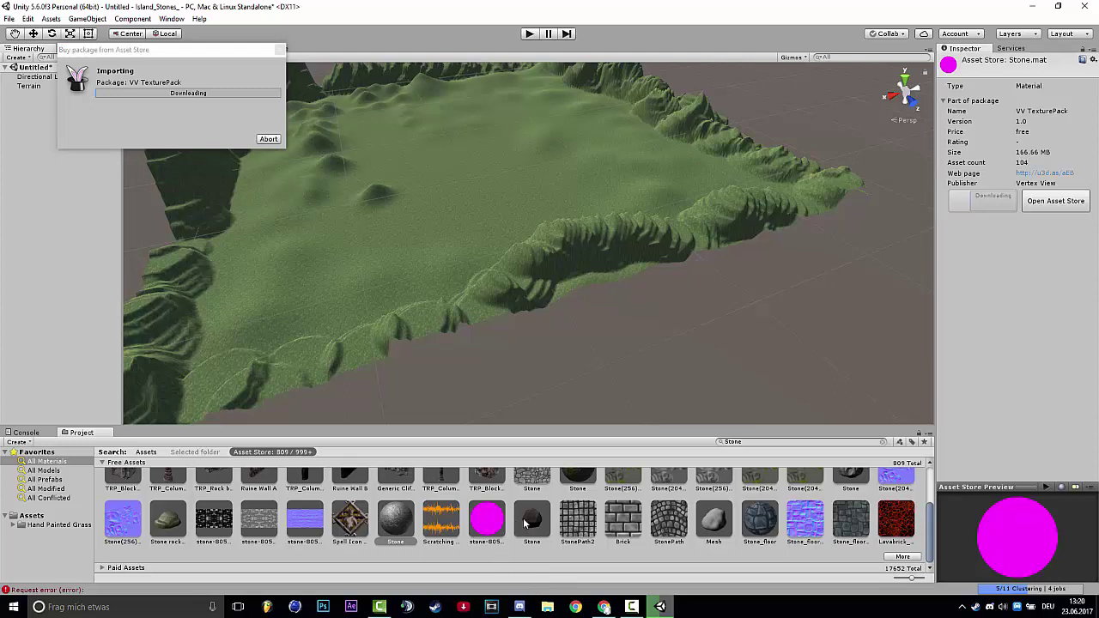
{"action": "scroll", "coordinate": [752, 545], "scroll_direction": "up", "scroll_amount": 2}
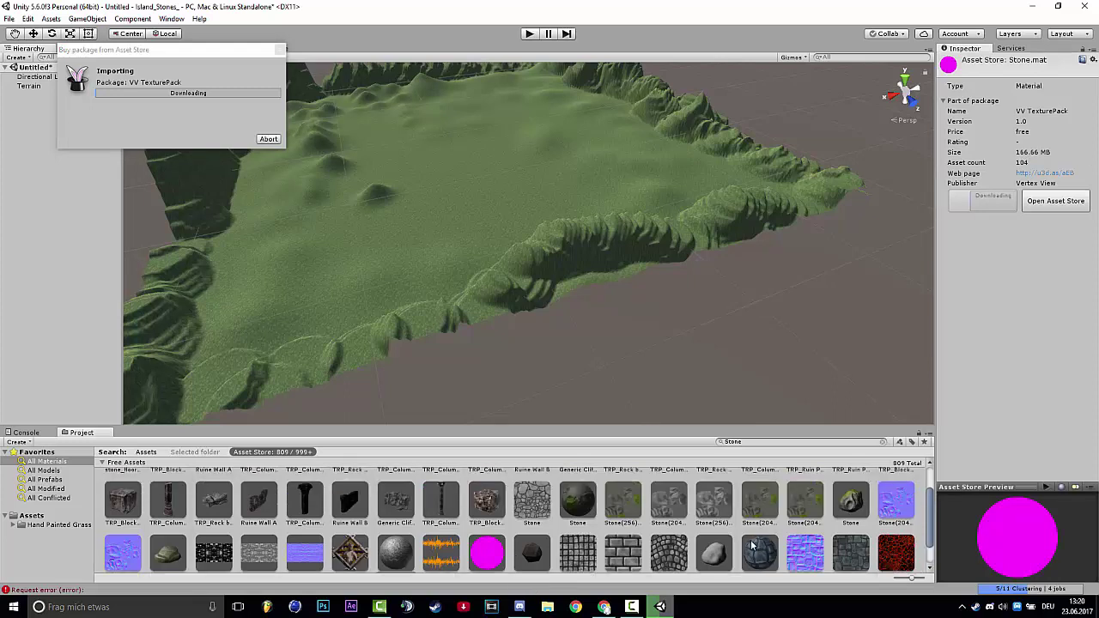
{"action": "left_click", "coordinate": [632, 608]}
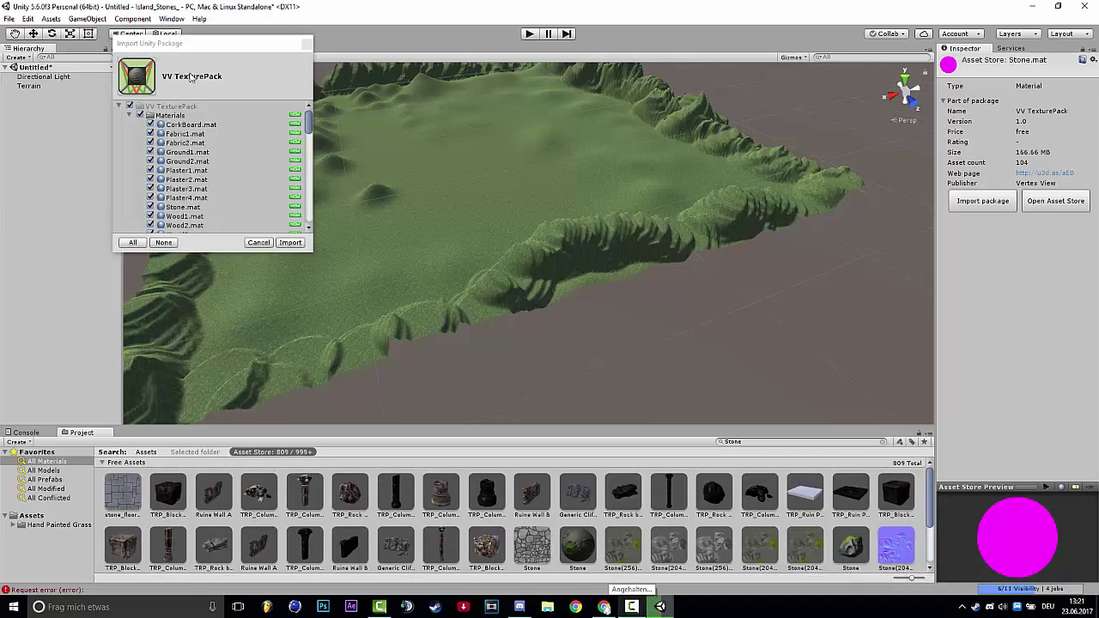
Review the file list of VV TexturePack and import all of its contents into the project
{"action": "scroll", "coordinate": [226, 115], "scroll_direction": "down", "scroll_amount": 15}
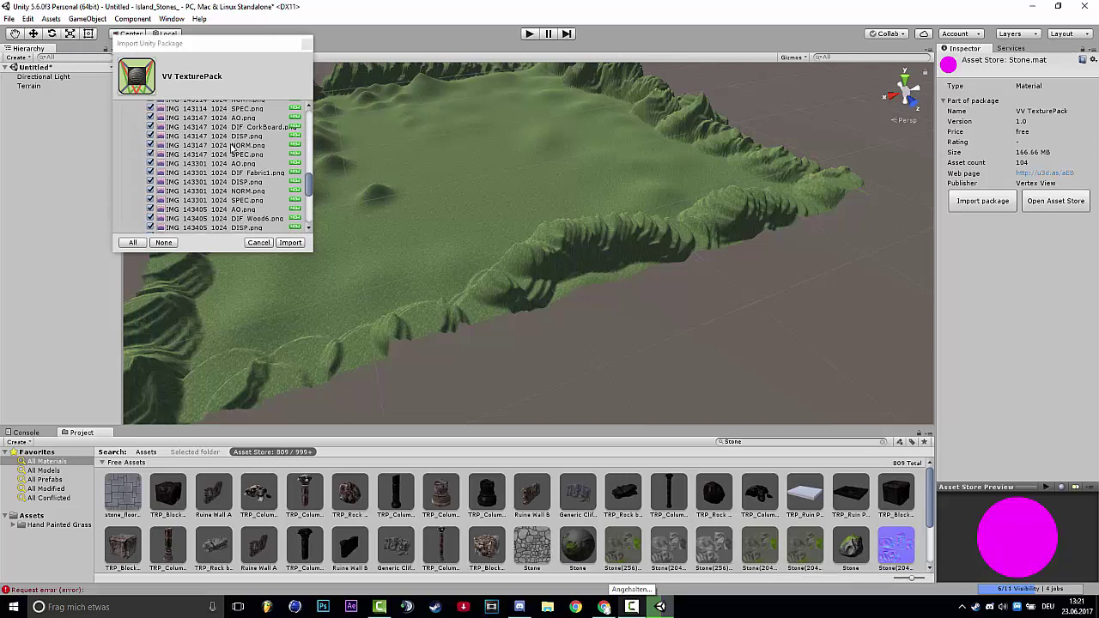
{"action": "scroll", "coordinate": [220, 178], "scroll_direction": "up", "scroll_amount": 15}
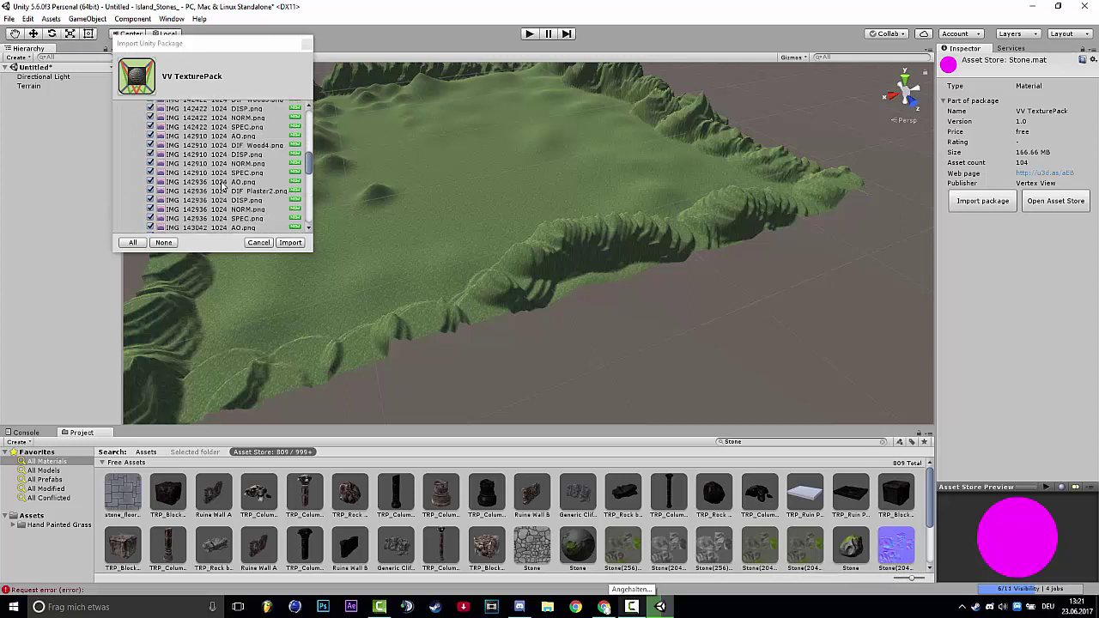
{"action": "left_click", "coordinate": [290, 243]}
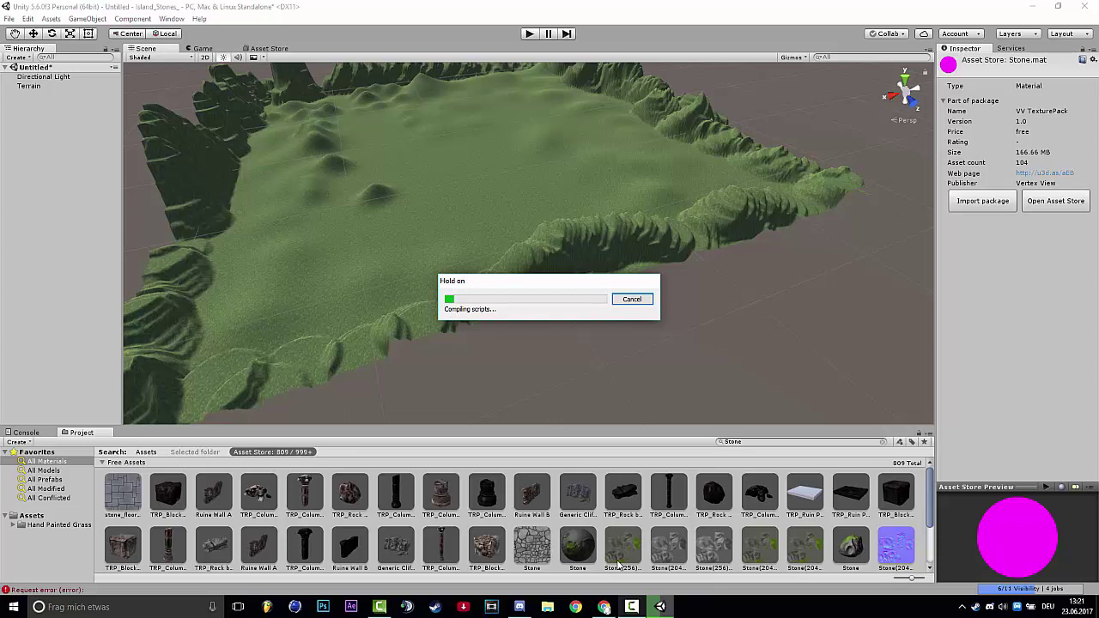
{"action": "left_click", "coordinate": [635, 608]}
{"action": "left_click", "coordinate": [1031, 554]}
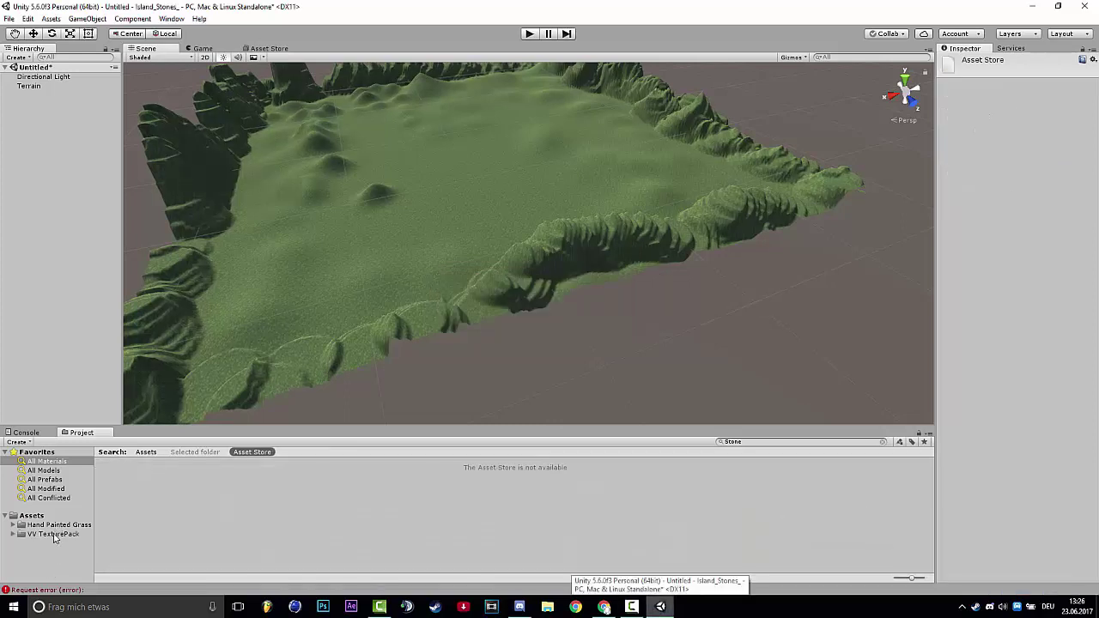
Add the rocky IMG_150044_1024_DISP texture to the terrain's paint textures as its albedo map
{"action": "left_click_drag", "start_coordinate": [312, 255], "coordinate": [493, 283], "text": "alt"}
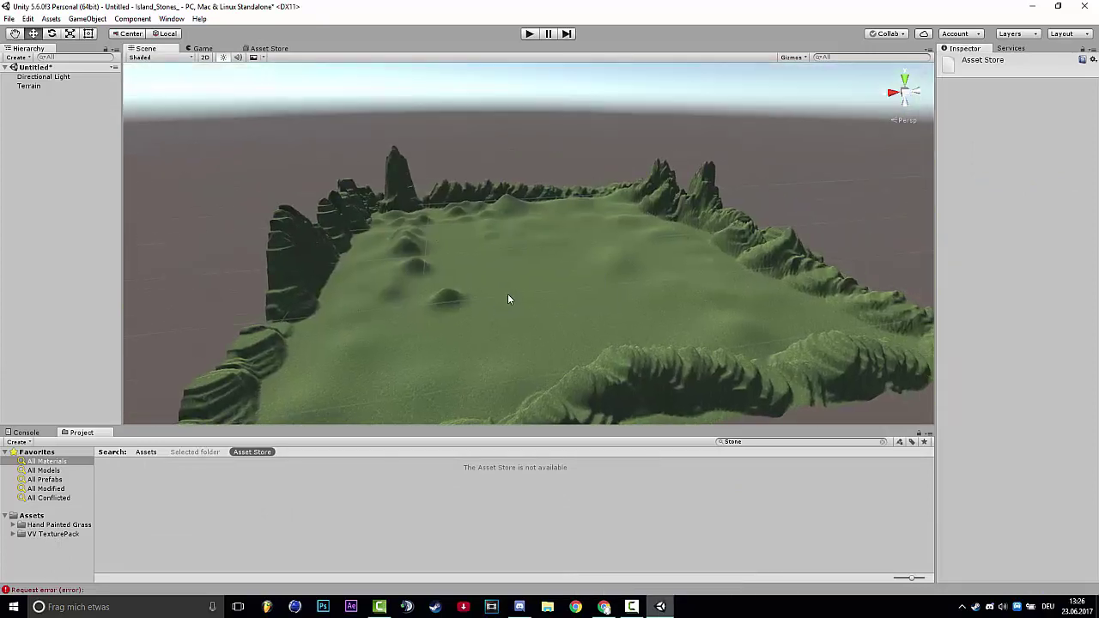
{"action": "left_click", "coordinate": [508, 298]}
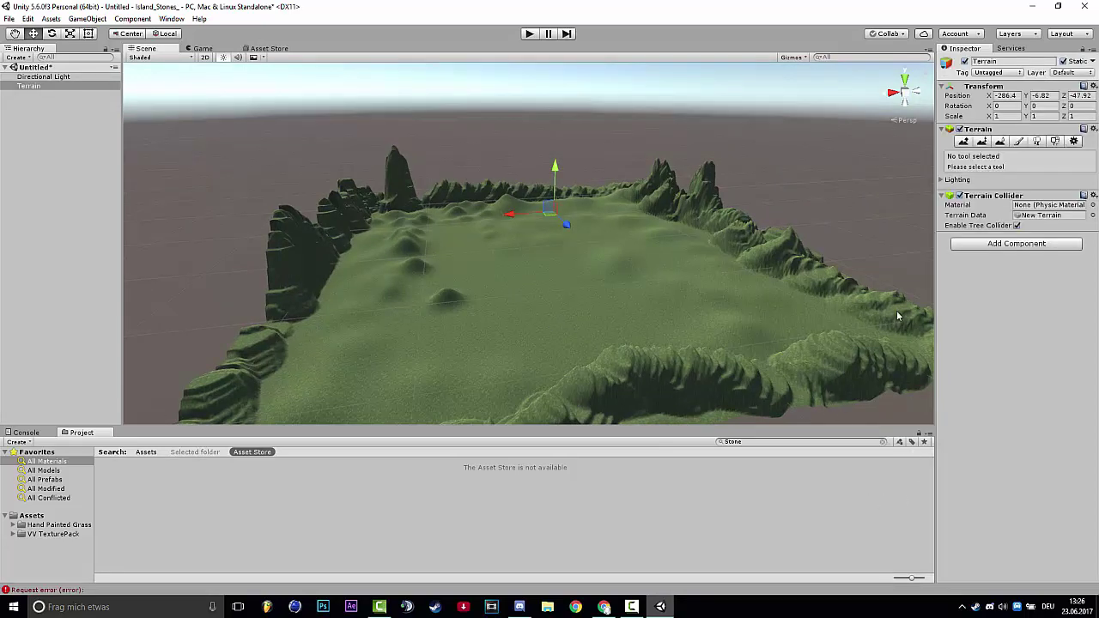
{"action": "left_click", "coordinate": [1017, 142]}
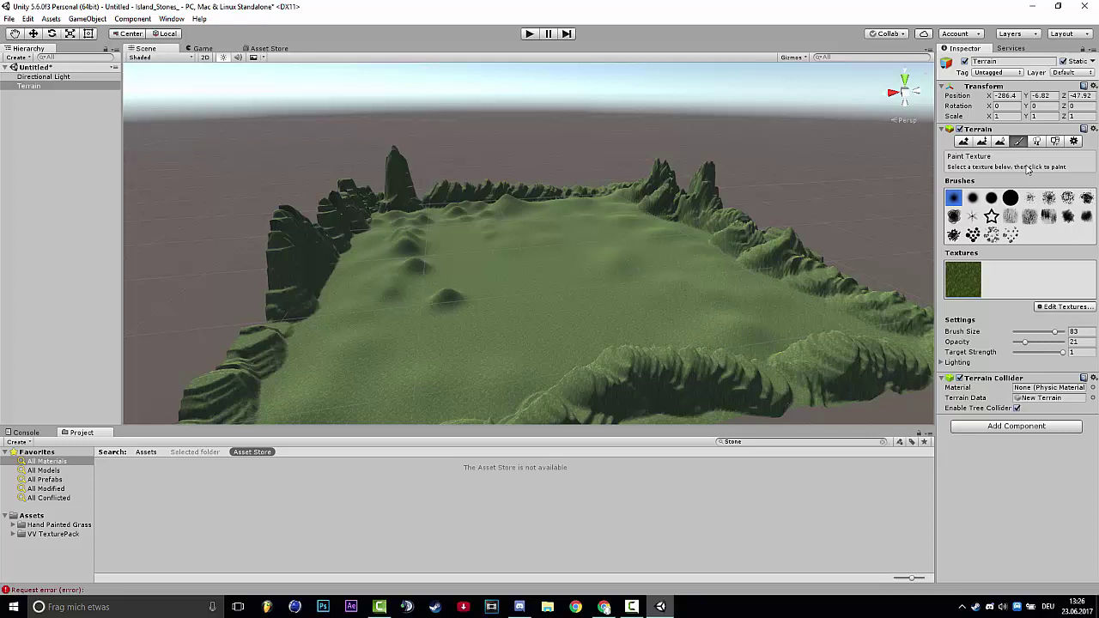
{"action": "left_click", "coordinate": [1059, 311]}
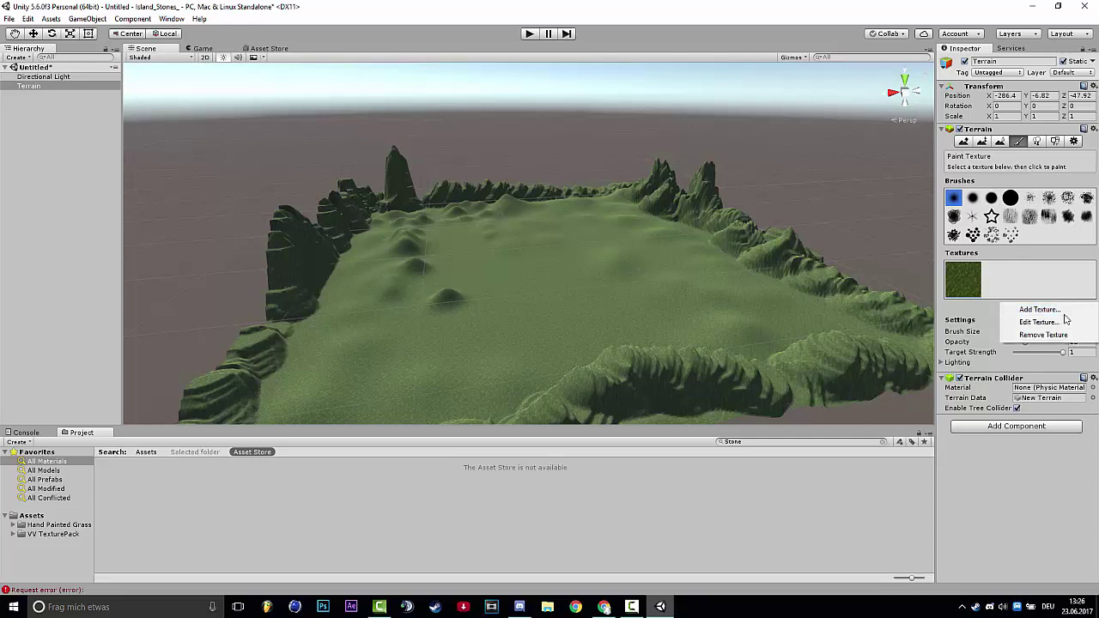
{"action": "left_click", "coordinate": [965, 309]}
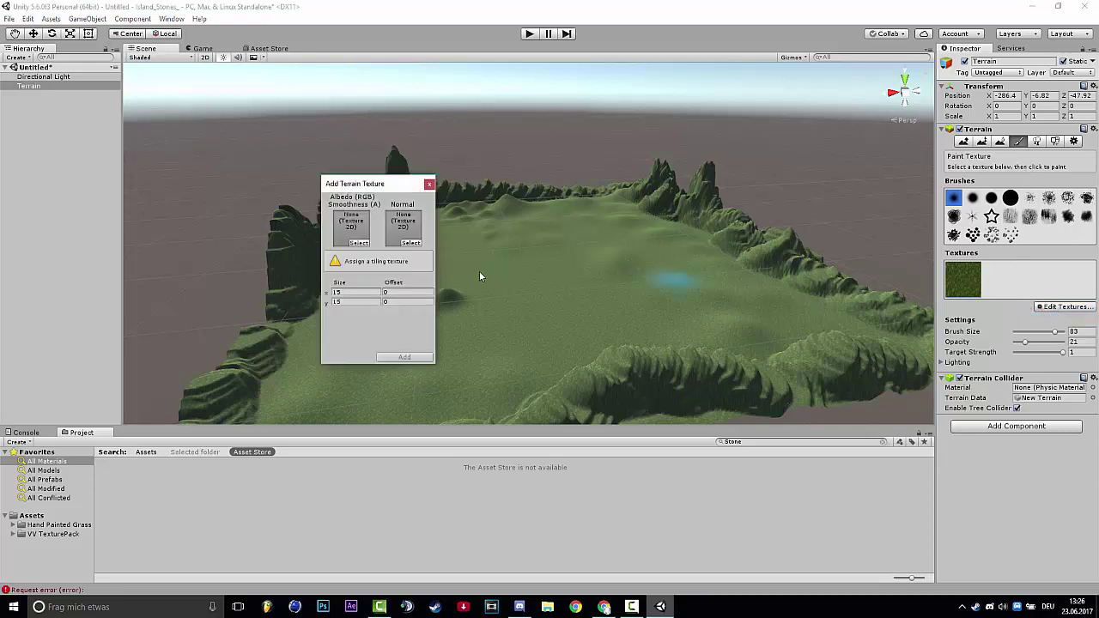
{"action": "left_click", "coordinate": [358, 244]}
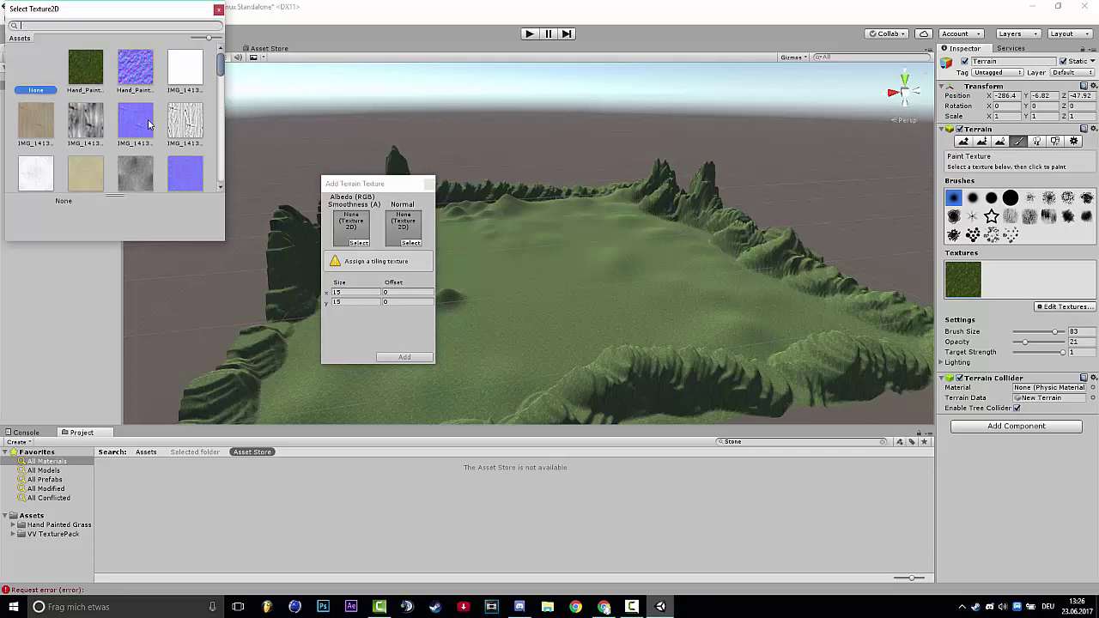
{"action": "scroll", "coordinate": [142, 119], "scroll_direction": "down", "scroll_amount": 8}
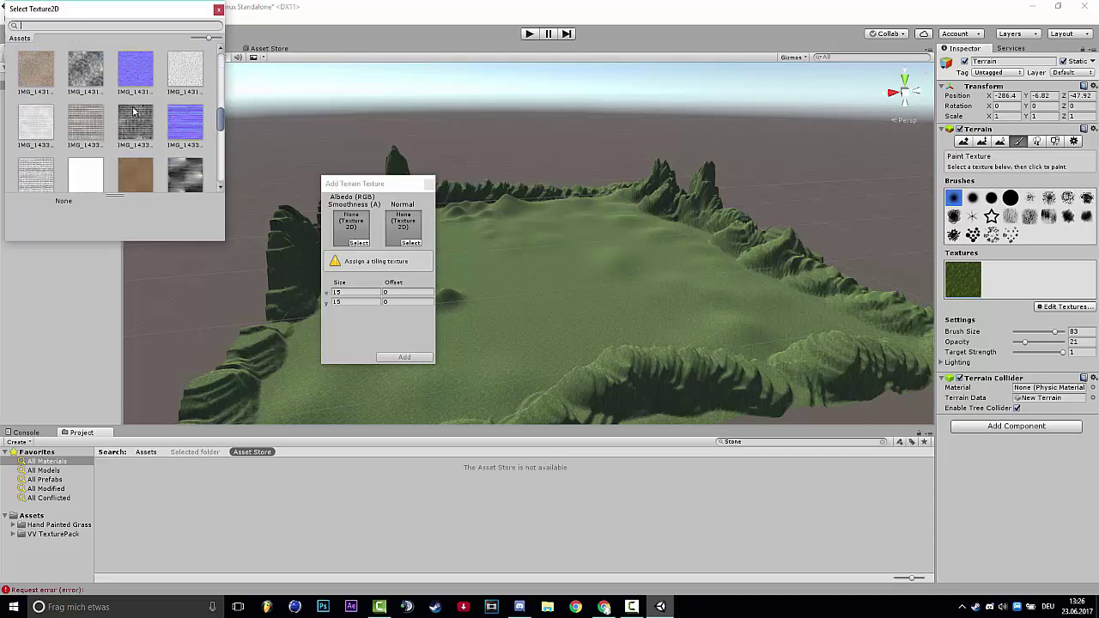
{"action": "scroll", "coordinate": [133, 112], "scroll_direction": "down", "scroll_amount": 10}
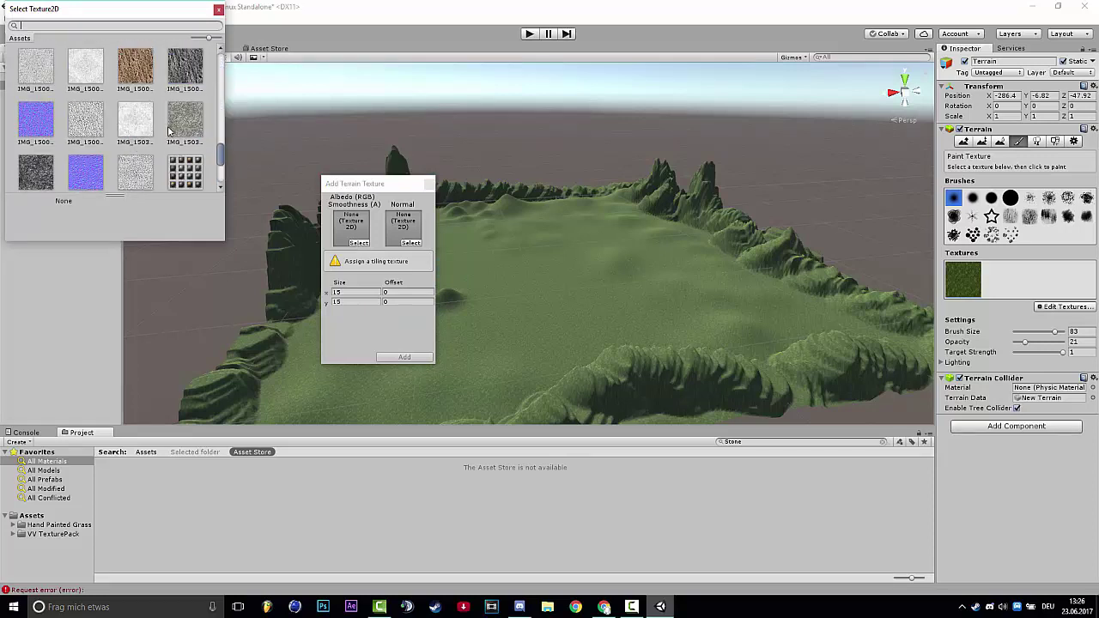
{"action": "scroll", "coordinate": [169, 131], "scroll_direction": "up", "scroll_amount": 2}
{"action": "left_click", "coordinate": [199, 146]}
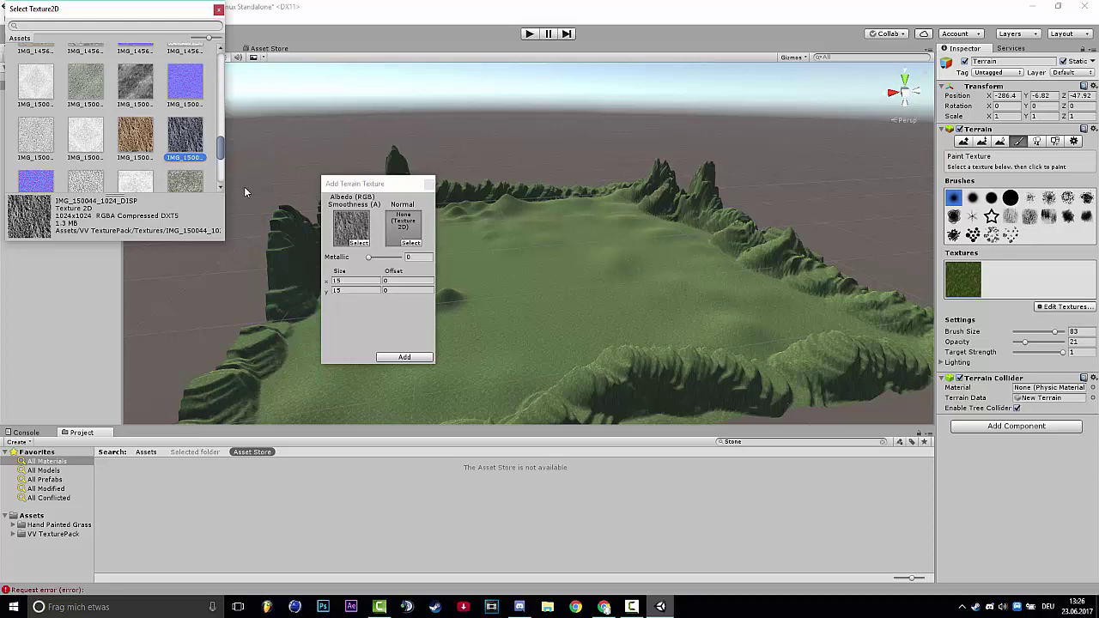
{"action": "left_click", "coordinate": [403, 356]}
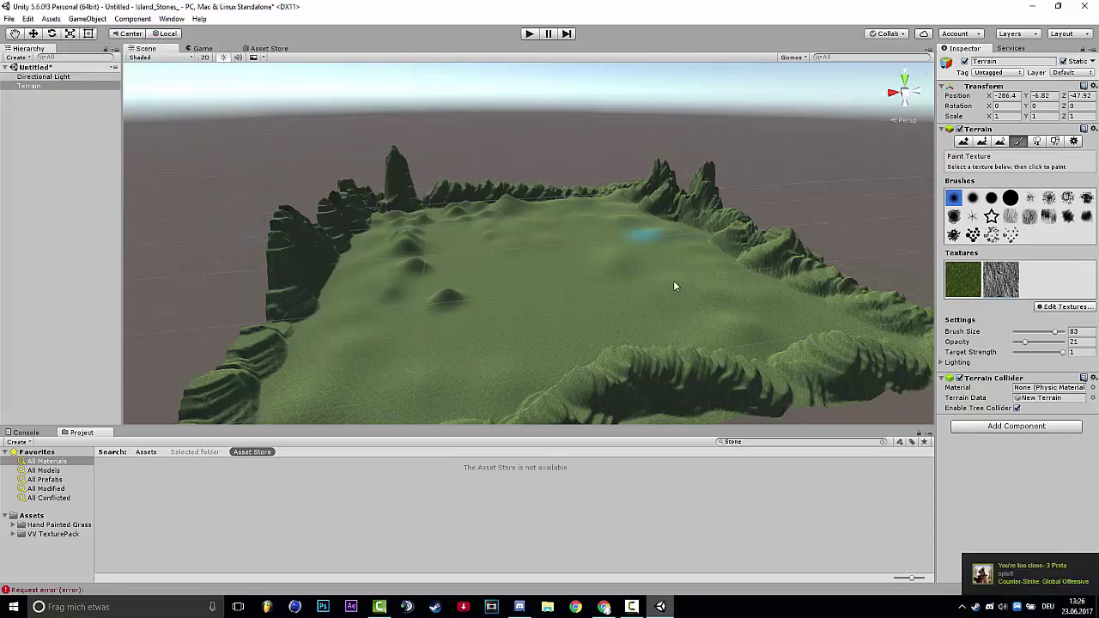
Paint the stone texture over the front ridge and the low adjoining ridges with brush size 83 and opacity 21
{"action": "right_click_drag", "start_coordinate": [551, 292], "coordinate": [486, 331]}
{"action": "mouse_move", "coordinate": [489, 291]}
{"action": "left_mouse_down"}
{"action": "mouse_move", "coordinate": [392, 246]}
{"action": "mouse_move", "coordinate": [482, 287]}
{"action": "mouse_move", "coordinate": [636, 316]}
{"action": "left_mouse_up"}
{"action": "mouse_move", "coordinate": [486, 301]}
{"action": "right_mouse_down"}
{"action": "mouse_move", "coordinate": [515, 290]}
{"action": "mouse_move", "coordinate": [515, 301]}
{"action": "mouse_move", "coordinate": [575, 245]}
{"action": "mouse_move", "coordinate": [706, 269]}
{"action": "mouse_move", "coordinate": [561, 264]}
{"action": "right_mouse_up"}
{"action": "mouse_move", "coordinate": [517, 188]}
{"action": "left_mouse_down"}
{"action": "mouse_move", "coordinate": [490, 165]}
{"action": "mouse_move", "coordinate": [542, 183]}
{"action": "mouse_move", "coordinate": [536, 202]}
{"action": "left_mouse_up"}
{"action": "right_click_drag", "start_coordinate": [536, 204], "coordinate": [532, 154]}
{"action": "mouse_move", "coordinate": [527, 223]}
{"action": "left_mouse_down"}
{"action": "mouse_move", "coordinate": [536, 157]}
{"action": "mouse_move", "coordinate": [559, 212]}
{"action": "left_mouse_up"}
{"action": "mouse_move", "coordinate": [558, 212]}
{"action": "right_mouse_down"}
{"action": "mouse_move", "coordinate": [166, 202]}
{"action": "mouse_move", "coordinate": [196, 237]}
{"action": "mouse_move", "coordinate": [202, 288]}
{"action": "mouse_move", "coordinate": [326, 360]}
{"action": "right_mouse_up"}
{"action": "mouse_move", "coordinate": [327, 360]}
{"action": "left_mouse_down"}
{"action": "mouse_move", "coordinate": [615, 187]}
{"action": "mouse_move", "coordinate": [646, 206]}
{"action": "left_mouse_up"}
{"action": "right_click_drag", "start_coordinate": [646, 206], "coordinate": [690, 163]}
{"action": "left_click_drag", "start_coordinate": [528, 269], "coordinate": [622, 272]}
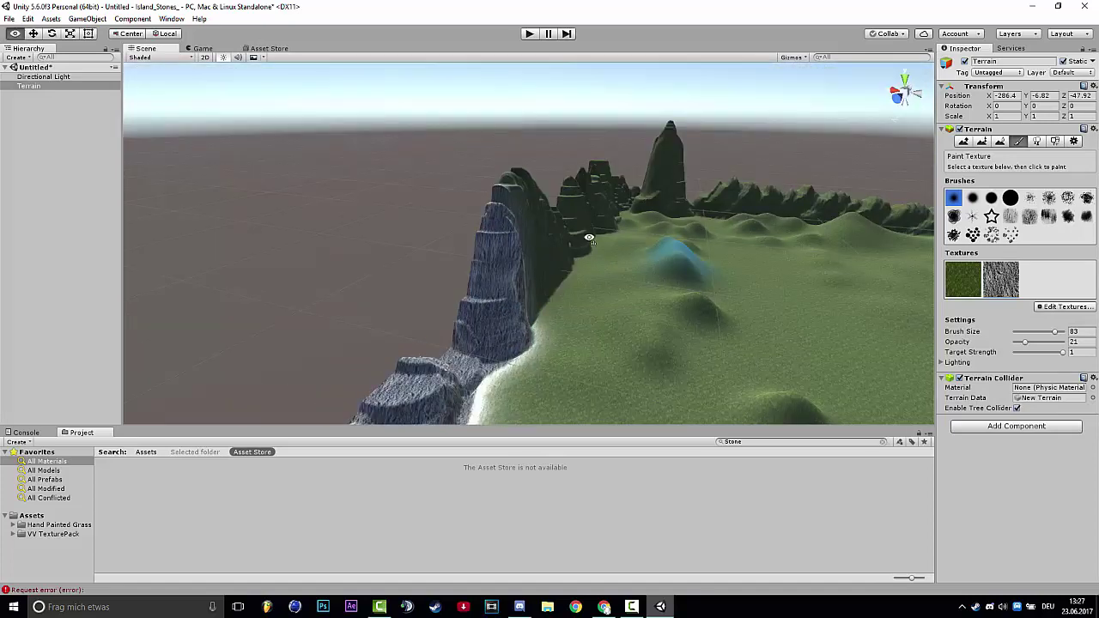
Try painting the rest of the tall jagged mountain with stone at brush size 83, and undo the strokes
{"action": "right_click_drag", "start_coordinate": [589, 238], "coordinate": [441, 317]}
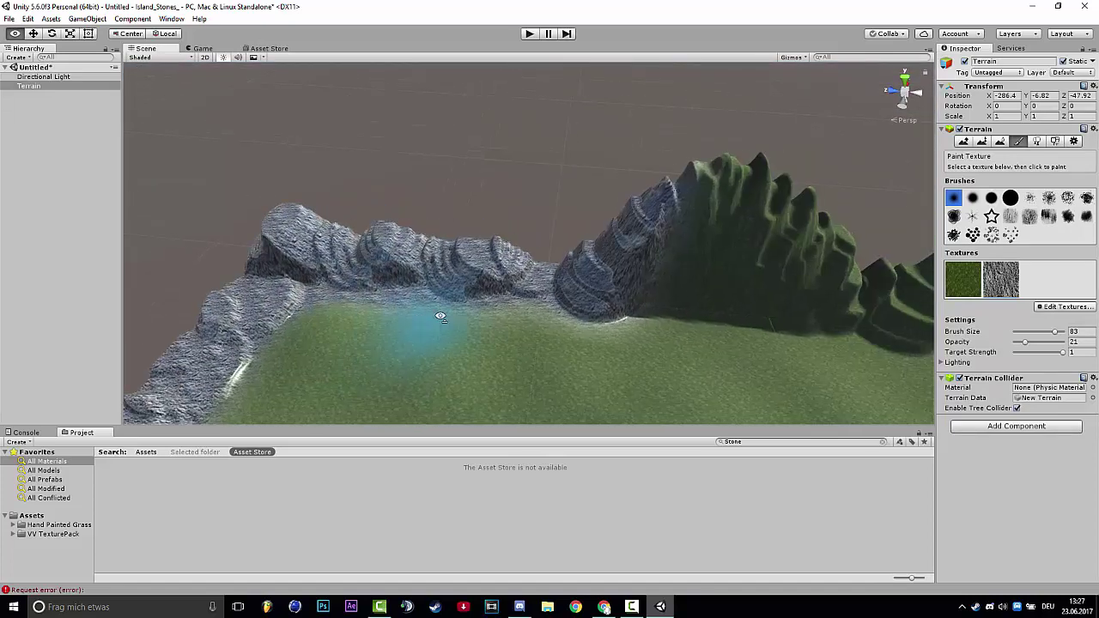
{"action": "mouse_move", "coordinate": [441, 317]}
{"action": "left_mouse_down", "text": "alt"}
{"action": "mouse_move", "coordinate": [493, 229]}
{"action": "mouse_move", "coordinate": [534, 221]}
{"action": "mouse_move", "coordinate": [636, 243]}
{"action": "mouse_move", "coordinate": [776, 315]}
{"action": "left_mouse_up", "text": "alt"}
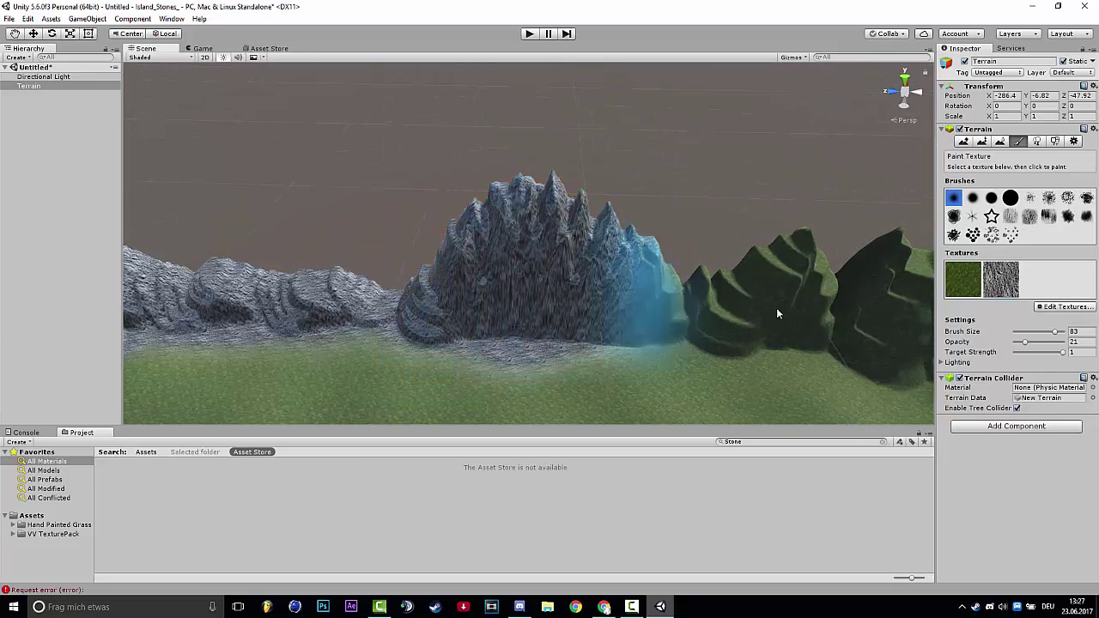
{"action": "key", "text": "ctrl+z"}
{"action": "key", "text": "ctrl+z"}
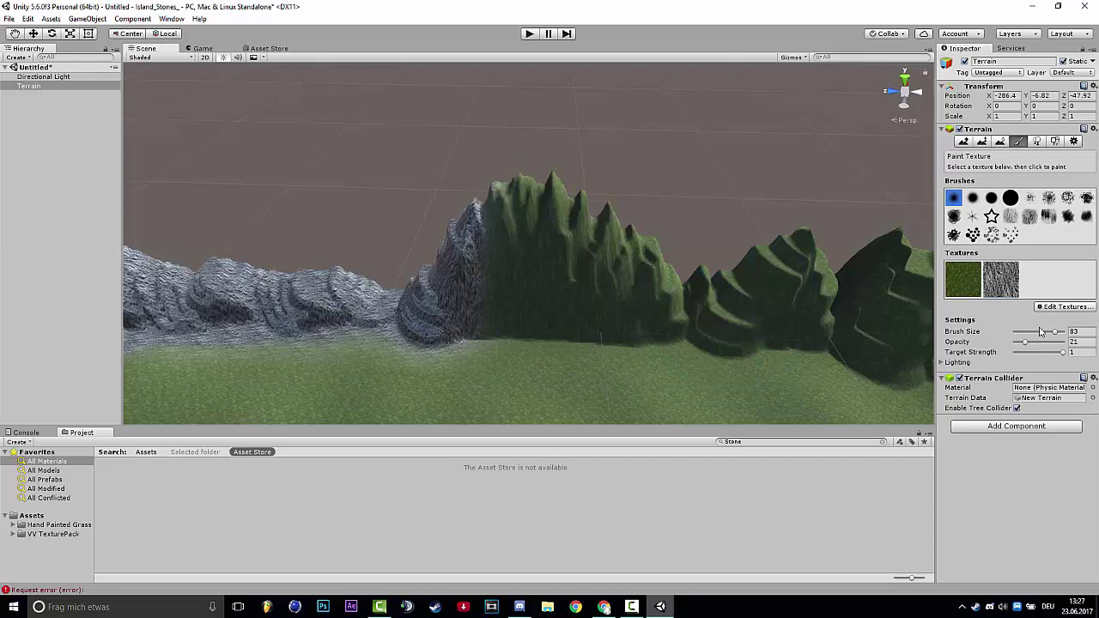
Paint stone over the tall jagged mountain, its neighbouring peaks and the long low ridge beyond with brush size 53
{"action": "mouse_move", "coordinate": [480, 258]}
{"action": "left_mouse_down"}
{"action": "mouse_move", "coordinate": [674, 262]}
{"action": "mouse_move", "coordinate": [671, 271]}
{"action": "mouse_move", "coordinate": [776, 284]}
{"action": "mouse_move", "coordinate": [854, 277]}
{"action": "mouse_move", "coordinate": [756, 273]}
{"action": "left_mouse_up"}
{"action": "right_click_drag", "start_coordinate": [516, 253], "coordinate": [633, 260]}
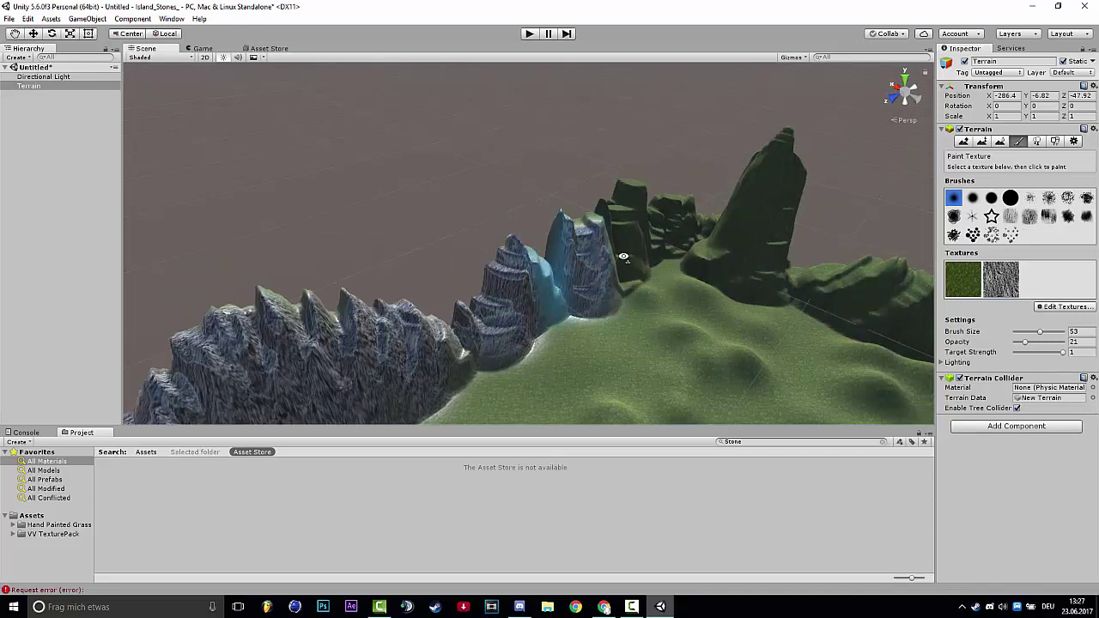
{"action": "mouse_move", "coordinate": [545, 267]}
{"action": "left_mouse_down", "text": "alt"}
{"action": "mouse_move", "coordinate": [666, 249]}
{"action": "mouse_move", "coordinate": [553, 250]}
{"action": "mouse_move", "coordinate": [591, 251]}
{"action": "mouse_move", "coordinate": [608, 275]}
{"action": "mouse_move", "coordinate": [635, 278]}
{"action": "mouse_move", "coordinate": [601, 288]}
{"action": "mouse_move", "coordinate": [522, 261]}
{"action": "mouse_move", "coordinate": [546, 251]}
{"action": "mouse_move", "coordinate": [517, 267]}
{"action": "left_mouse_up", "text": "alt"}
{"action": "mouse_move", "coordinate": [626, 277]}
{"action": "left_mouse_down"}
{"action": "mouse_move", "coordinate": [762, 276]}
{"action": "mouse_move", "coordinate": [826, 292]}
{"action": "mouse_move", "coordinate": [647, 225]}
{"action": "mouse_move", "coordinate": [566, 255]}
{"action": "mouse_move", "coordinate": [592, 246]}
{"action": "left_mouse_up"}
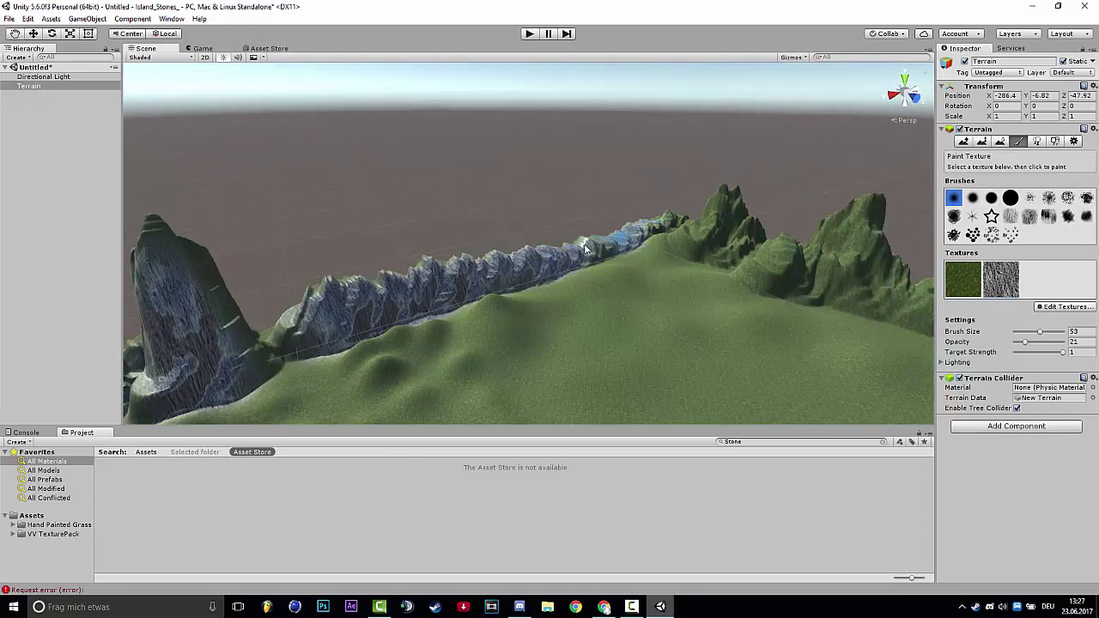
Paint stone over the twin peaks and the rounded hills along the adjoining edge up to the corner
{"action": "left_click_drag", "start_coordinate": [705, 235], "coordinate": [747, 233]}
{"action": "right_click_drag", "start_coordinate": [843, 260], "coordinate": [895, 255]}
{"action": "mouse_move", "coordinate": [737, 248]}
{"action": "left_mouse_down"}
{"action": "mouse_move", "coordinate": [688, 262]}
{"action": "mouse_move", "coordinate": [730, 207]}
{"action": "mouse_move", "coordinate": [655, 258]}
{"action": "mouse_move", "coordinate": [820, 259]}
{"action": "mouse_move", "coordinate": [541, 249]}
{"action": "mouse_move", "coordinate": [684, 266]}
{"action": "left_mouse_up"}
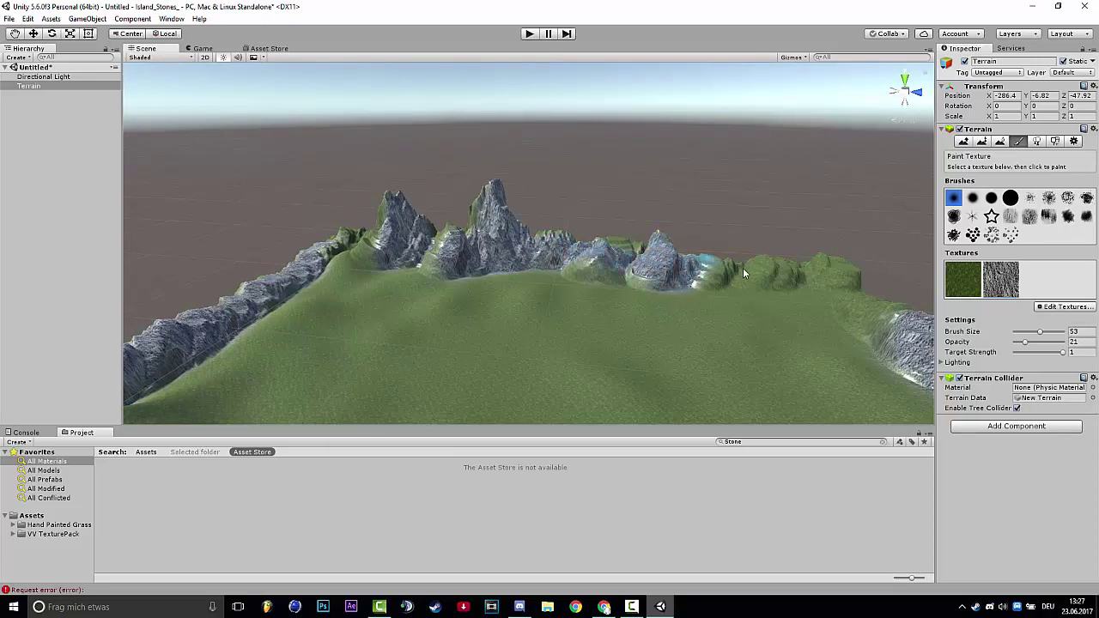
{"action": "mouse_move", "coordinate": [796, 269]}
{"action": "left_mouse_down"}
{"action": "mouse_move", "coordinate": [840, 280]}
{"action": "mouse_move", "coordinate": [877, 317]}
{"action": "mouse_move", "coordinate": [785, 263]}
{"action": "left_mouse_up"}
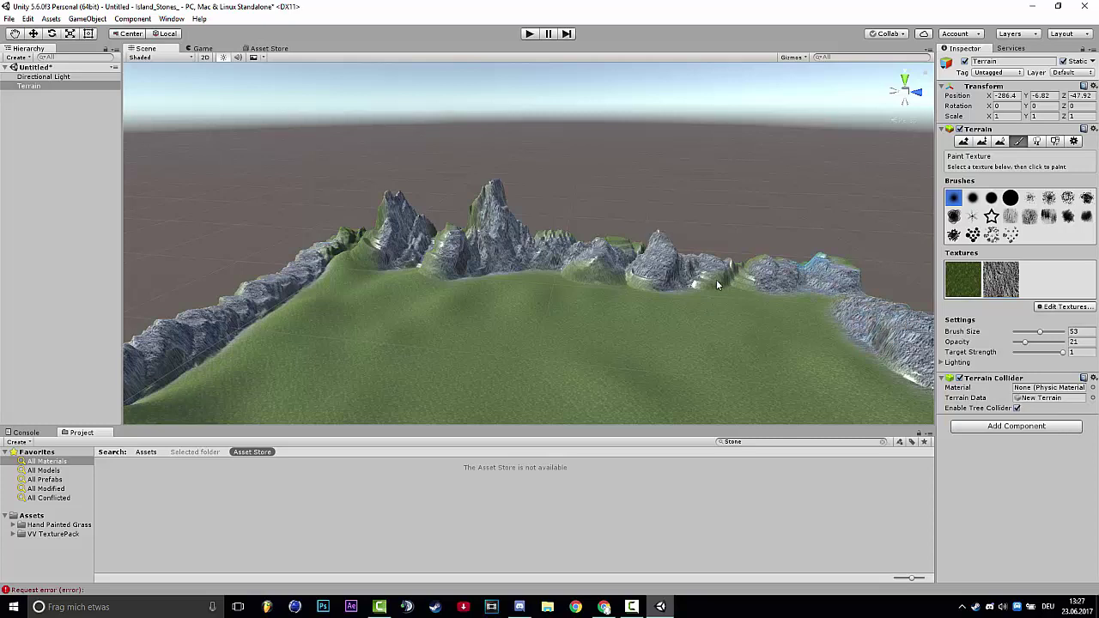
{"action": "mouse_move", "coordinate": [718, 285]}
{"action": "left_mouse_down"}
{"action": "mouse_move", "coordinate": [573, 268]}
{"action": "mouse_move", "coordinate": [558, 256]}
{"action": "left_mouse_up"}
{"action": "right_click_drag", "start_coordinate": [708, 270], "coordinate": [708, 269]}
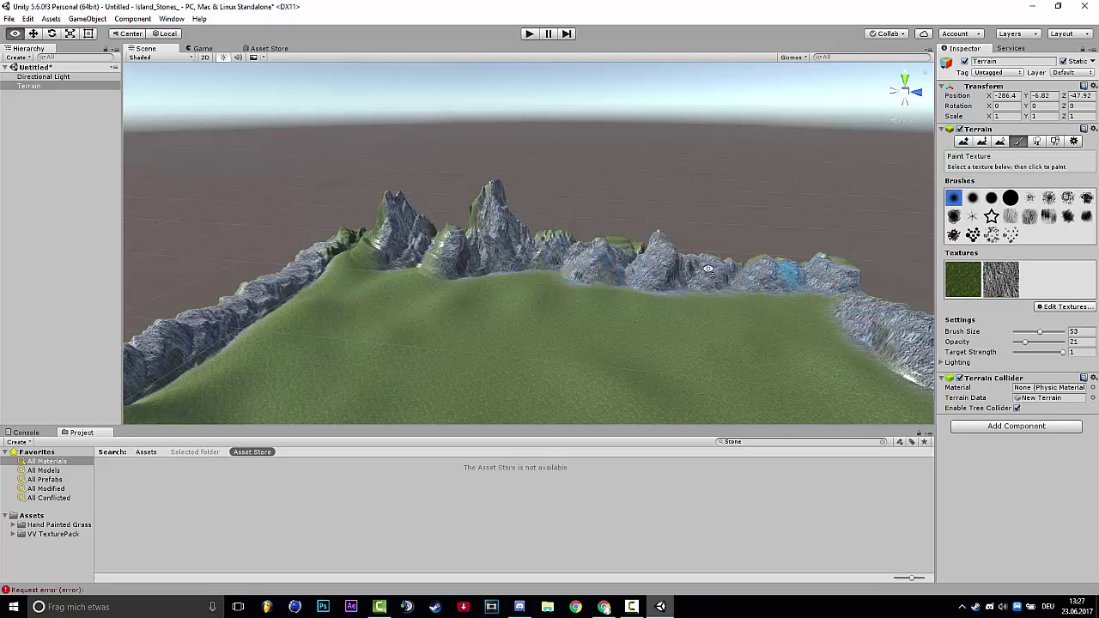
{"action": "left_click_drag", "start_coordinate": [708, 269], "coordinate": [478, 233], "text": "alt"}
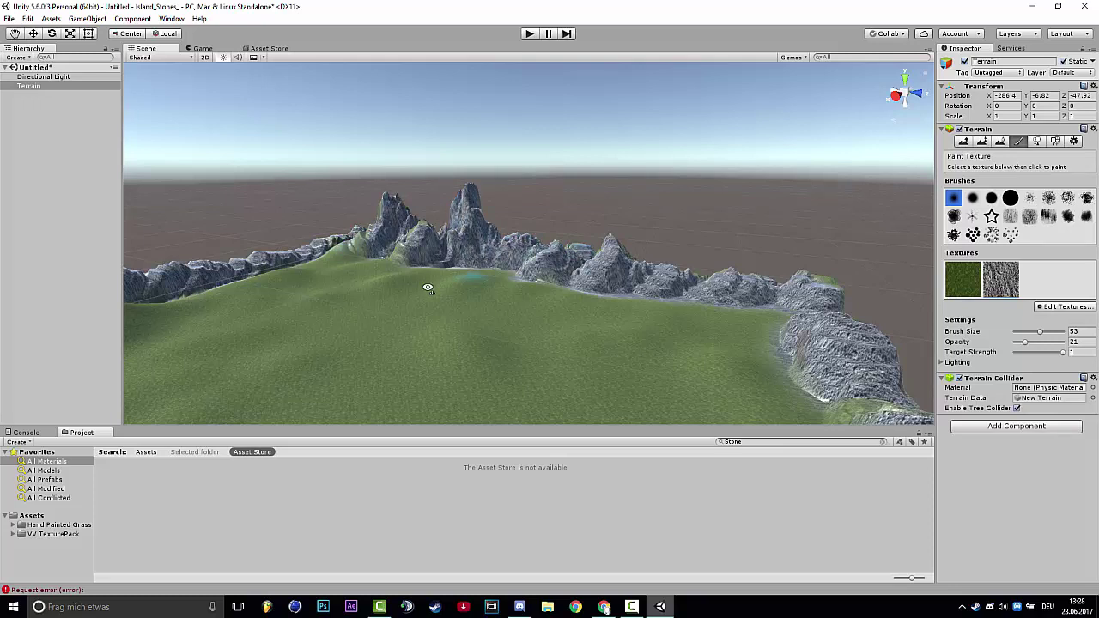
{"action": "right_click_drag", "start_coordinate": [428, 287], "coordinate": [419, 291]}
{"action": "right_click_drag", "start_coordinate": [387, 325], "coordinate": [343, 393]}
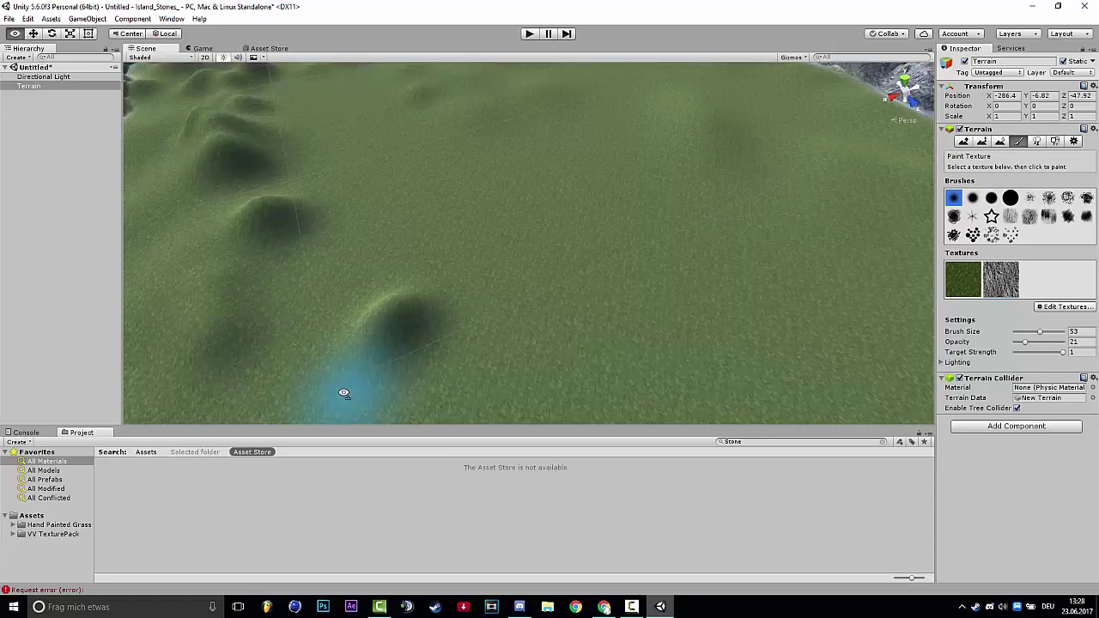
{"action": "left_click_drag", "start_coordinate": [343, 393], "coordinate": [432, 243], "text": "alt"}
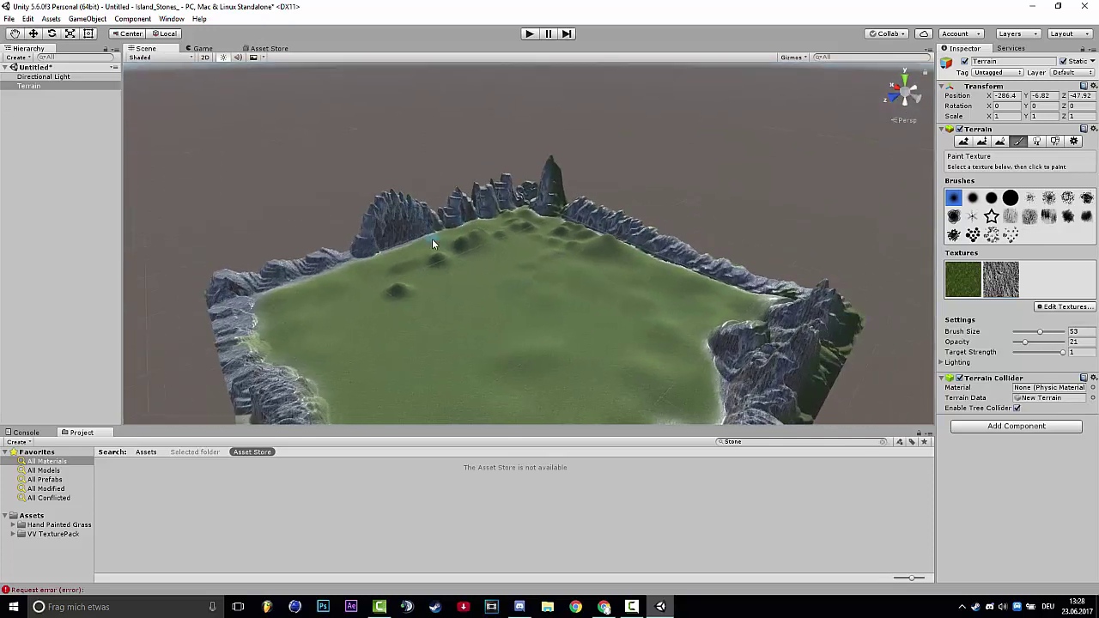